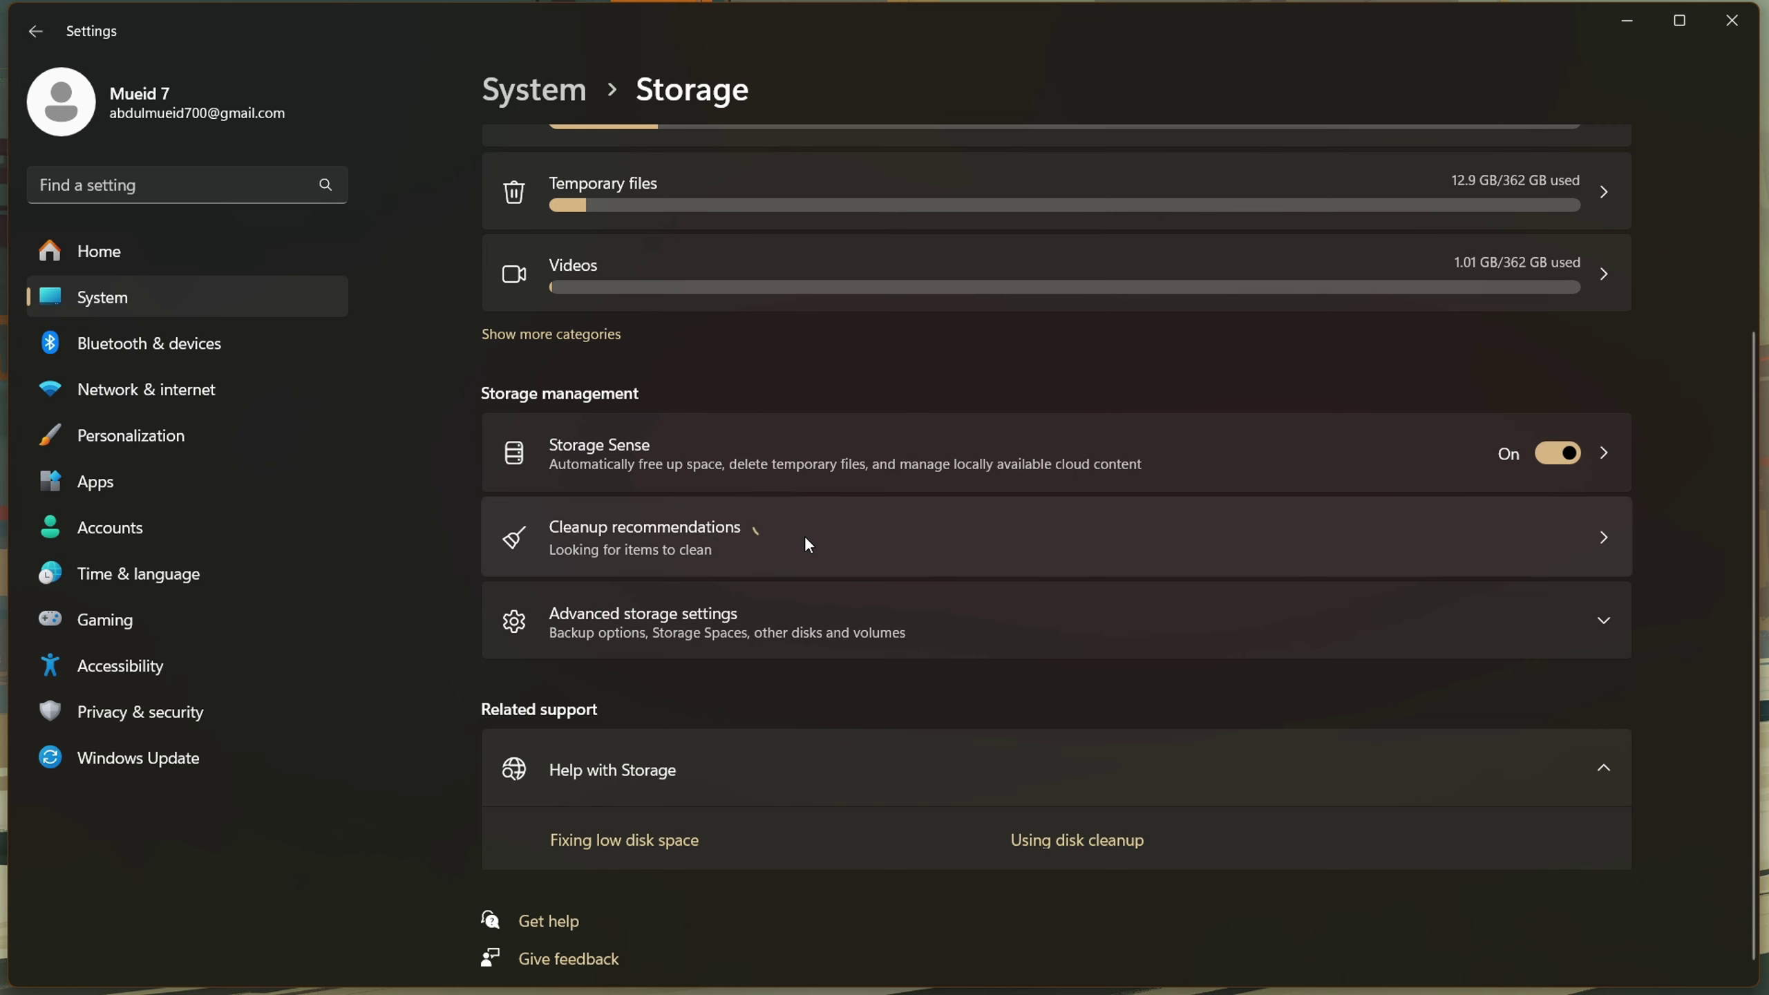
Step: Select Recycle Bin and System recovery log files in the storage cleanup recommendations, and leave Settings without running the cleanup
left_click(822, 543)
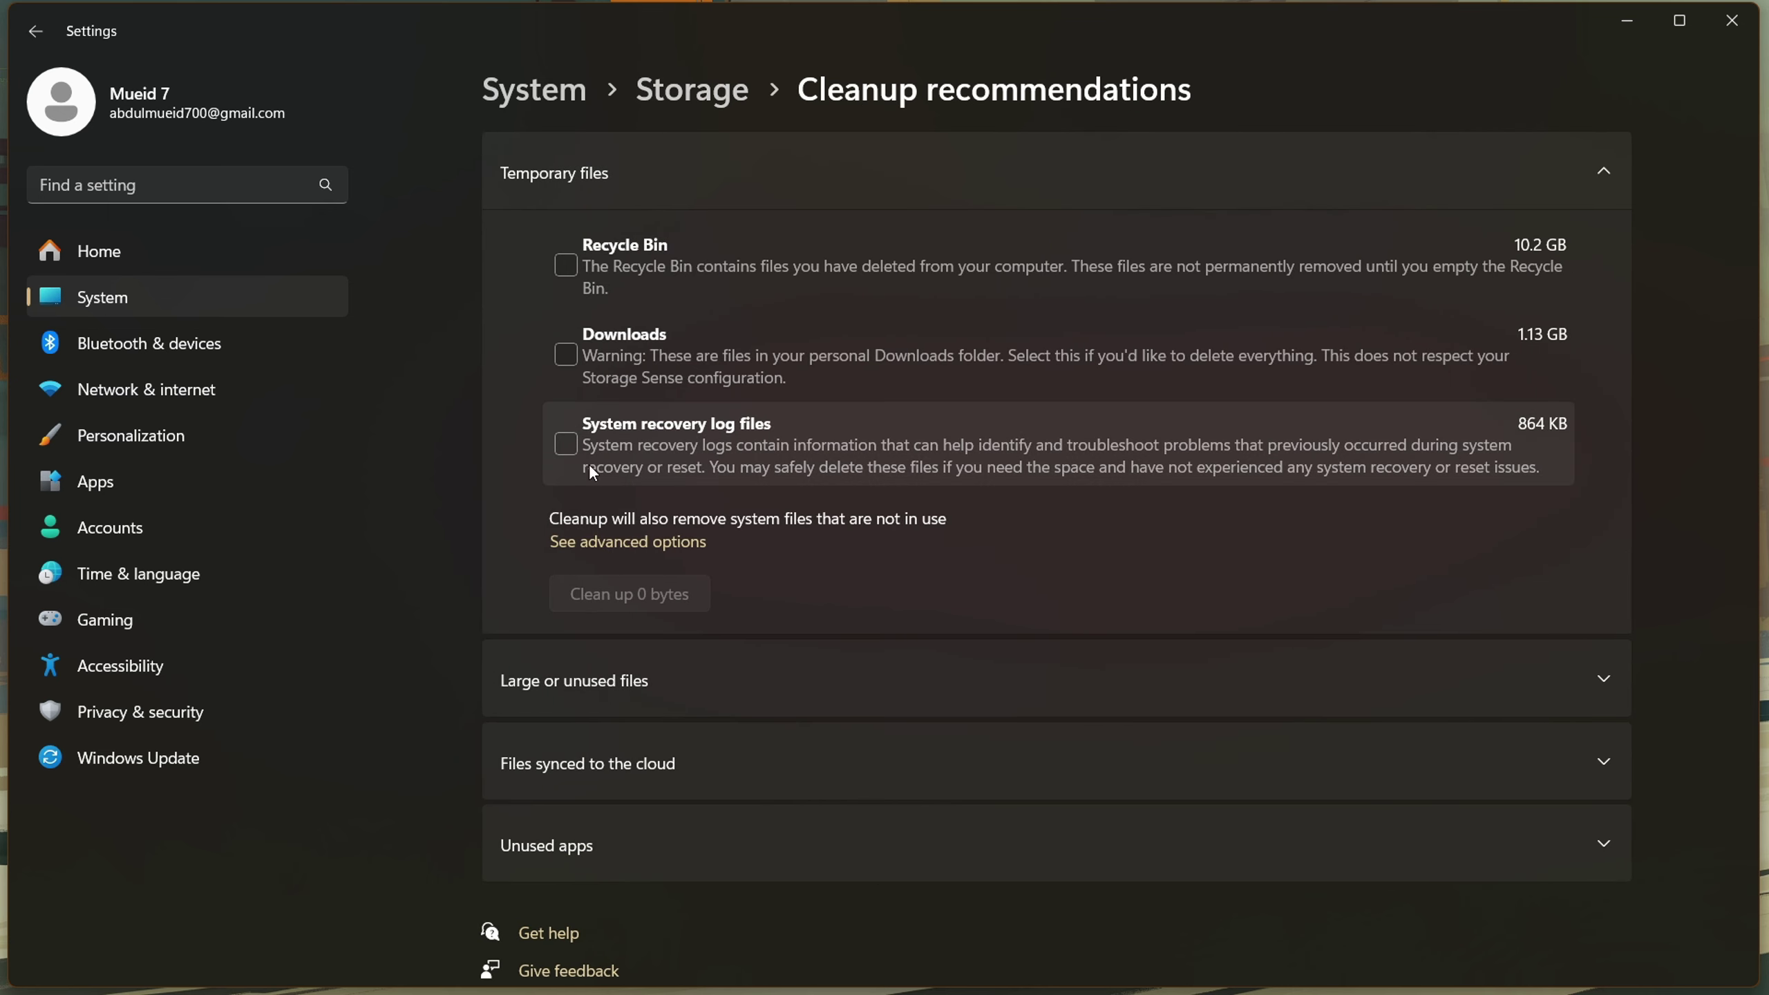
left_click(576, 447)
left_click(577, 280)
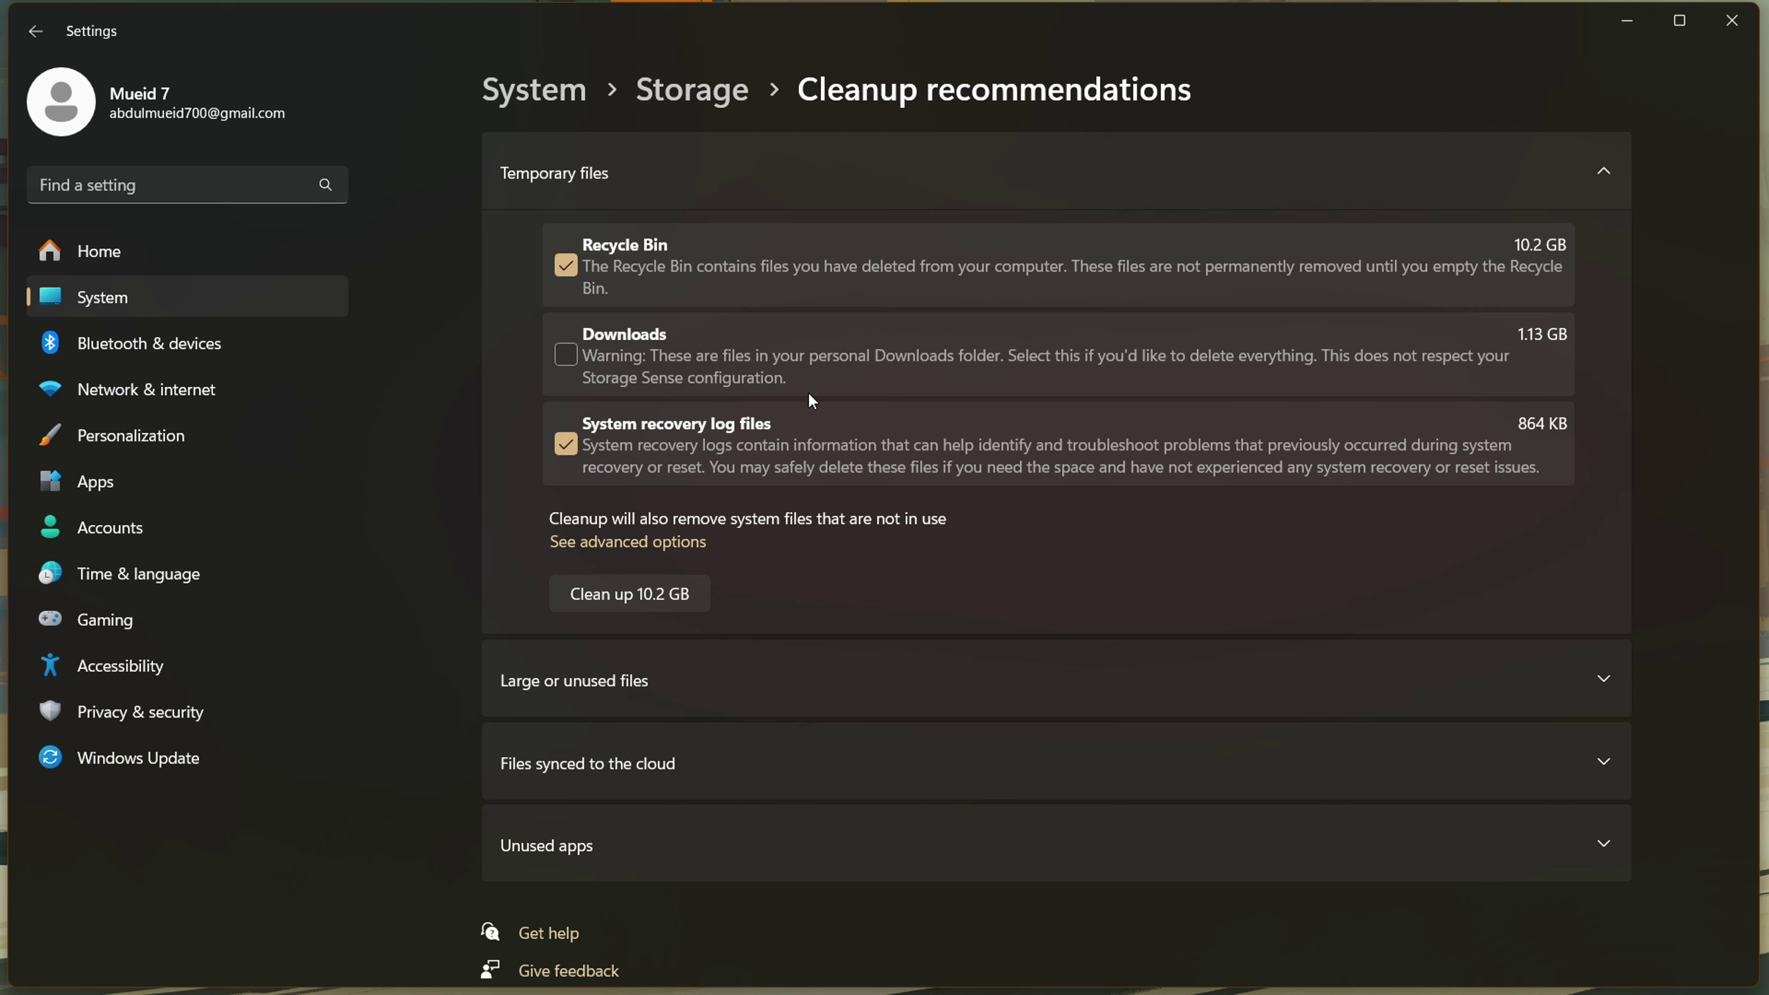
left_click(693, 84)
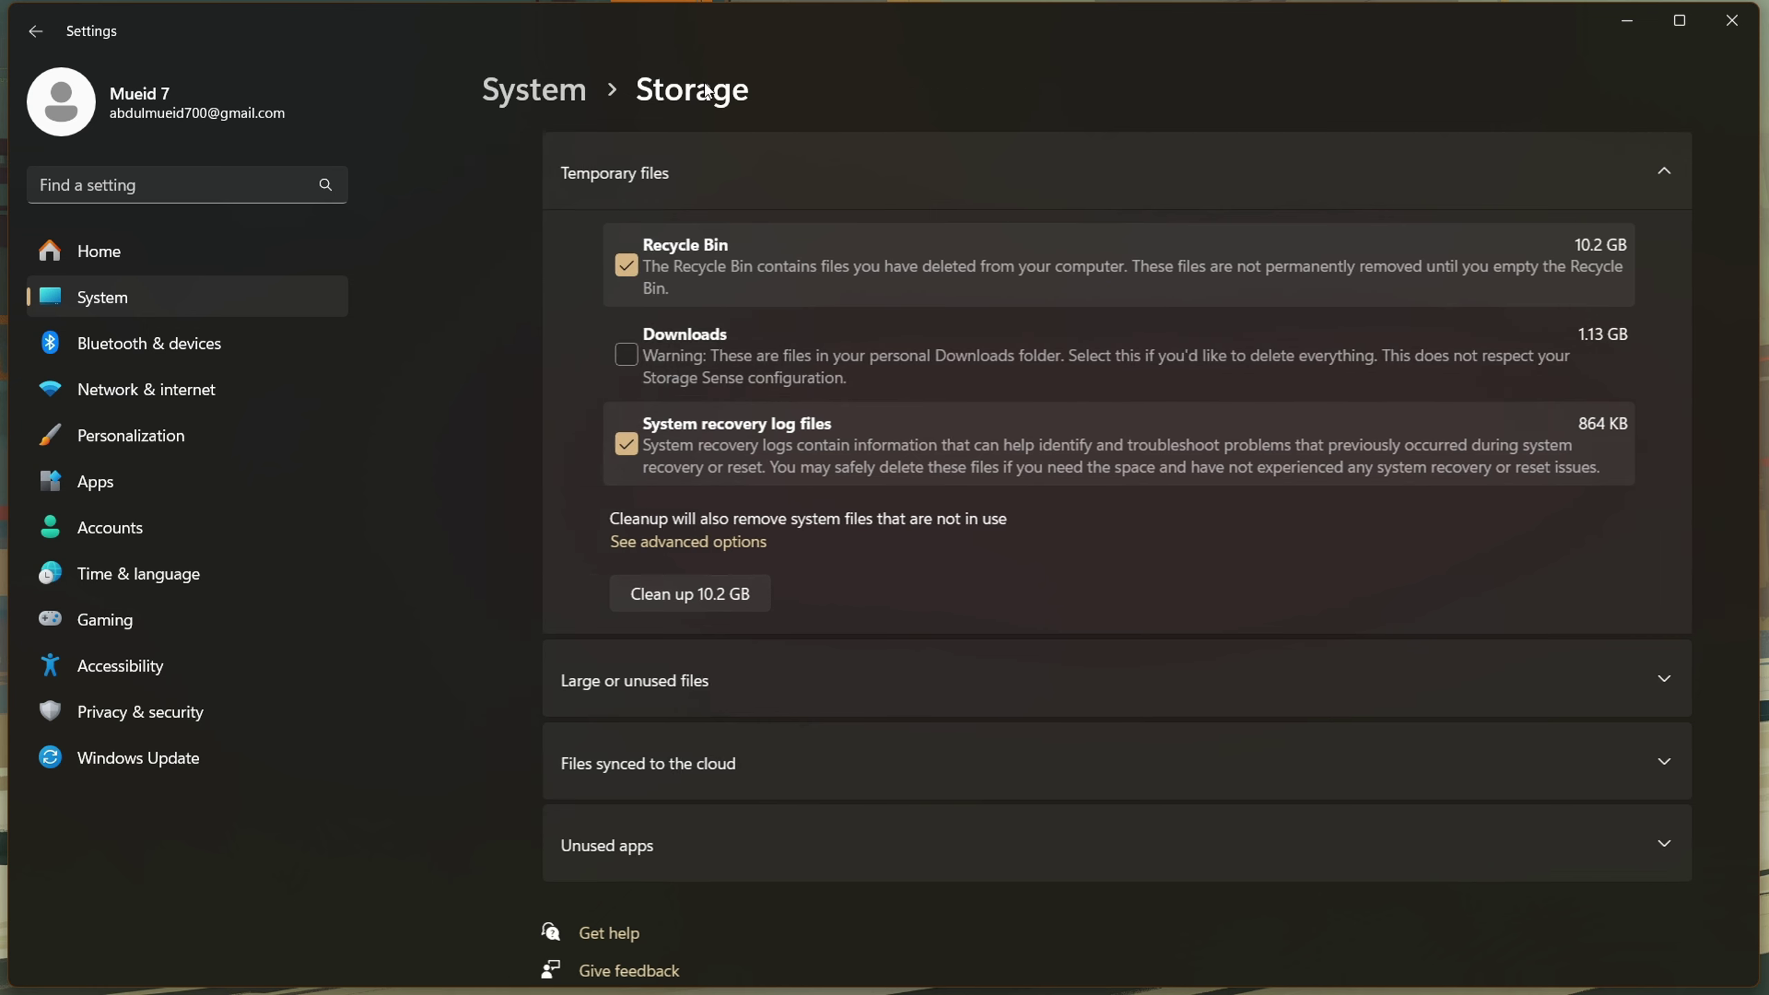
left_click(1732, 20)
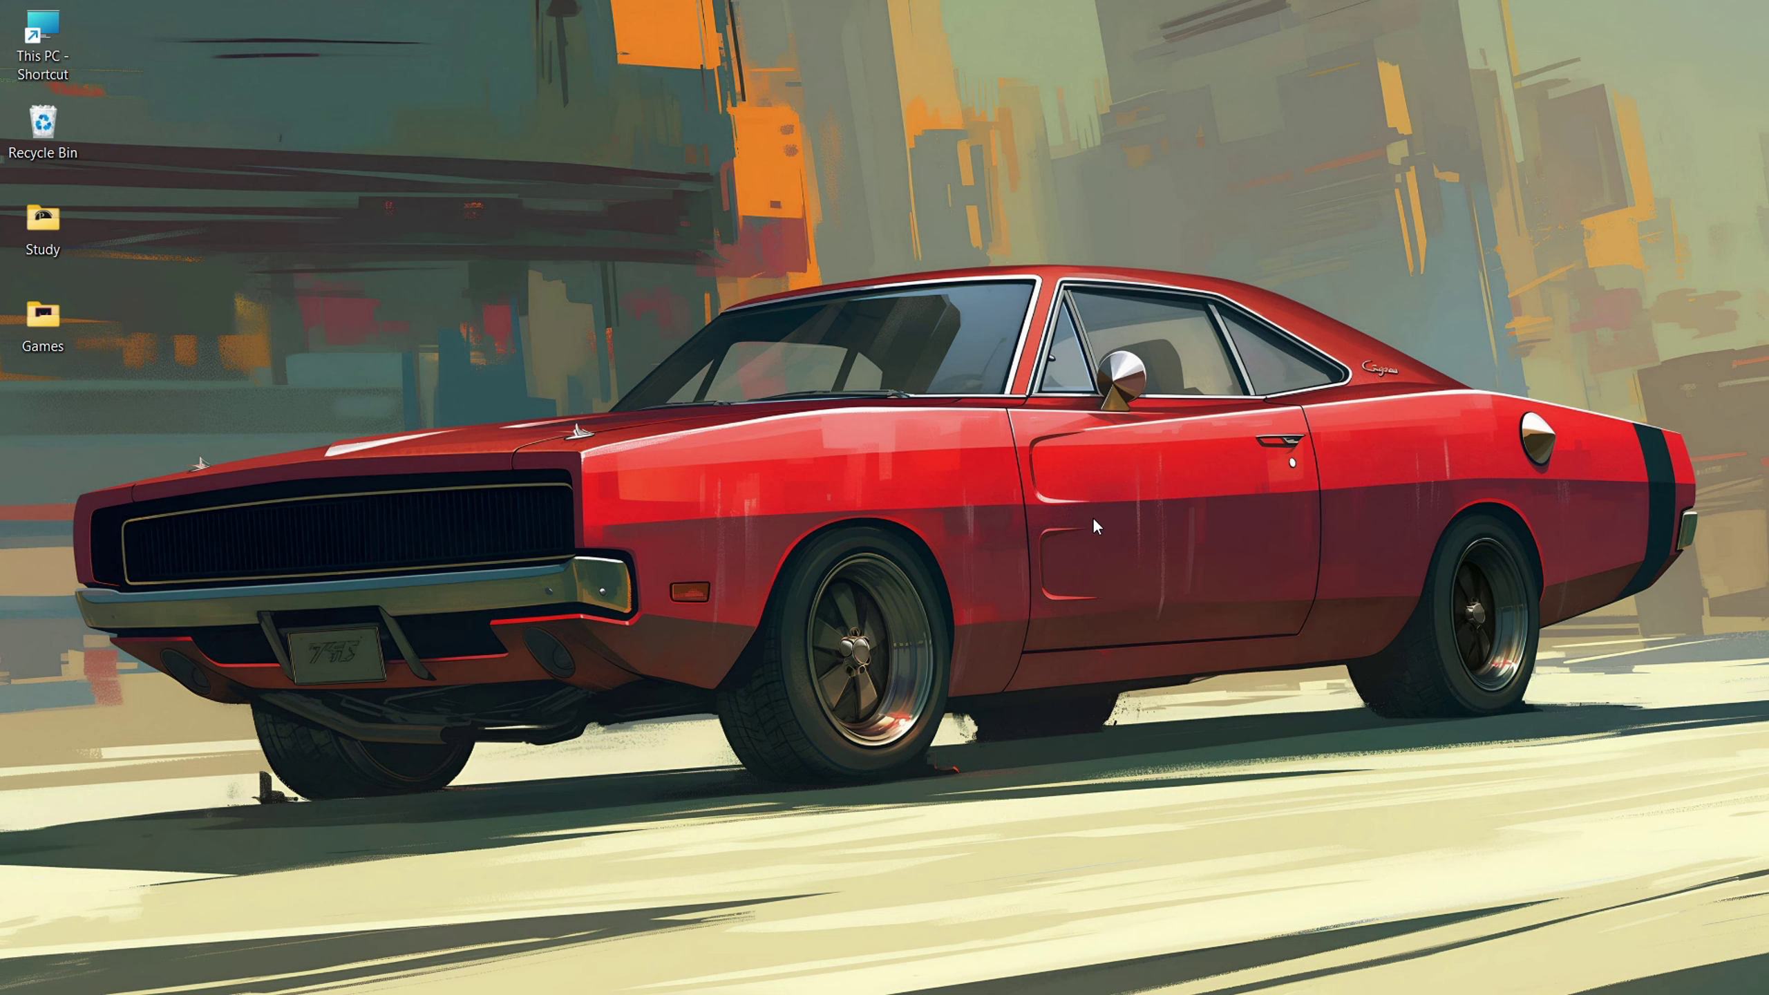
Step: Search for the Settings app, open it and go to its Privacy & security page
left_click(724, 979)
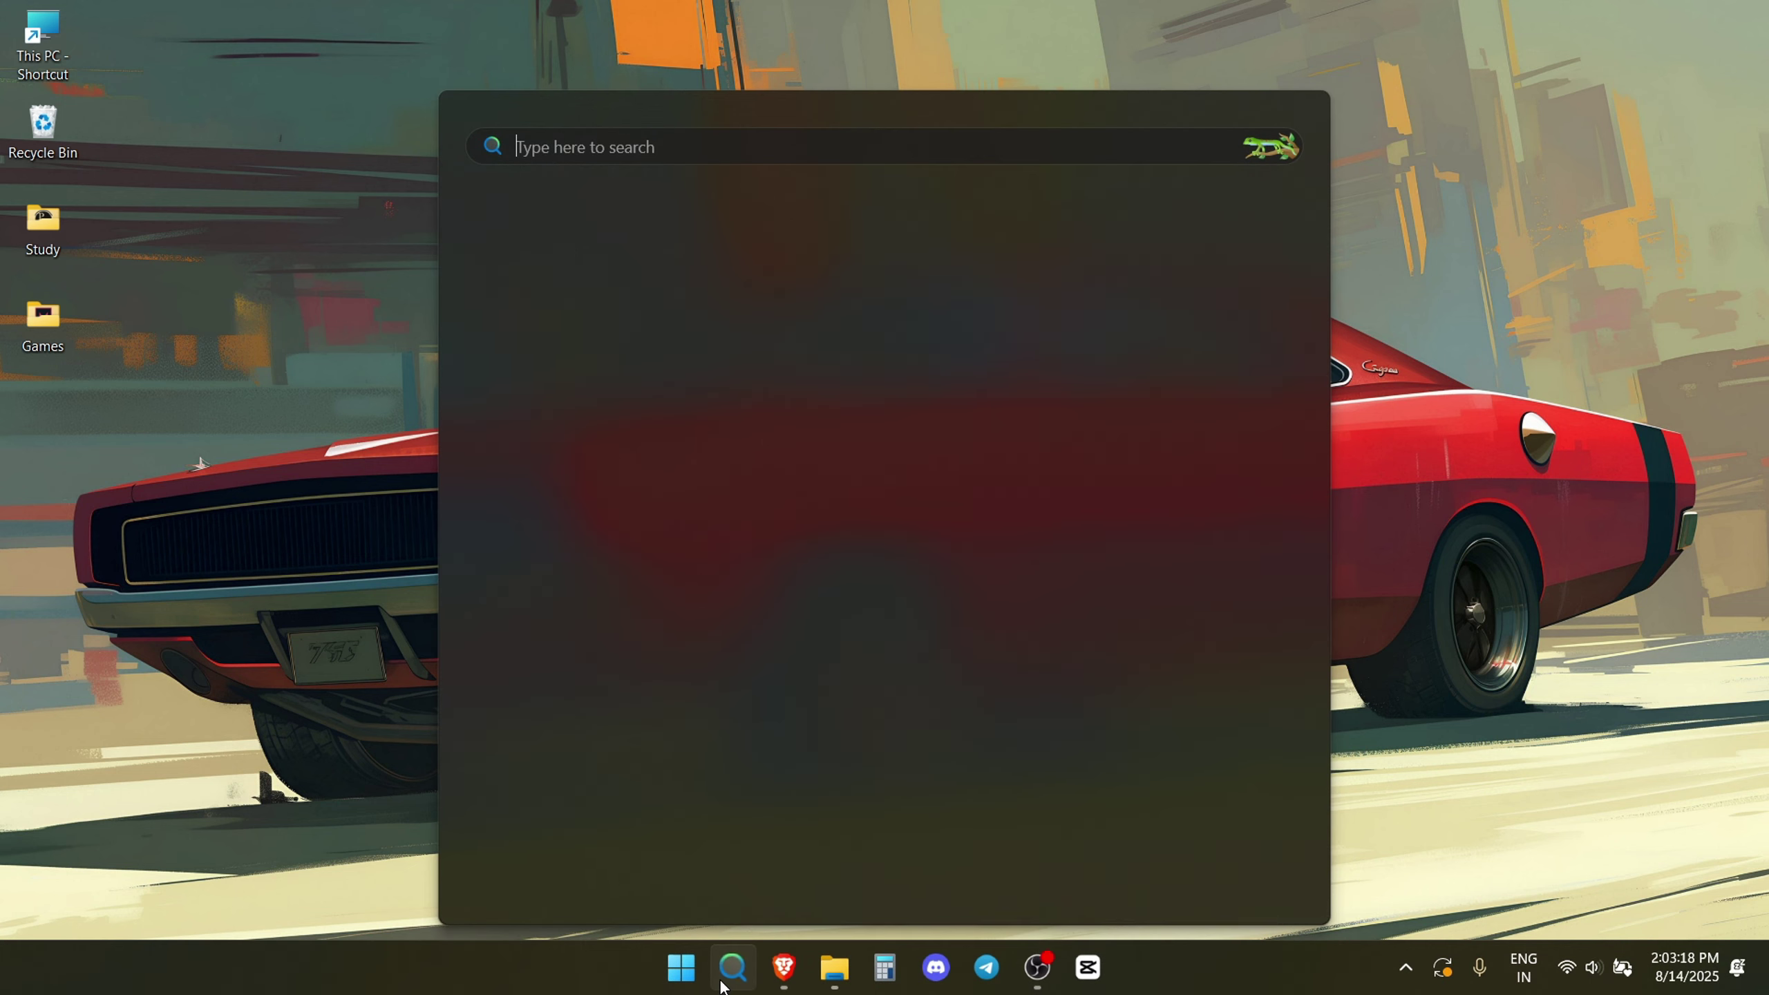
type("se")
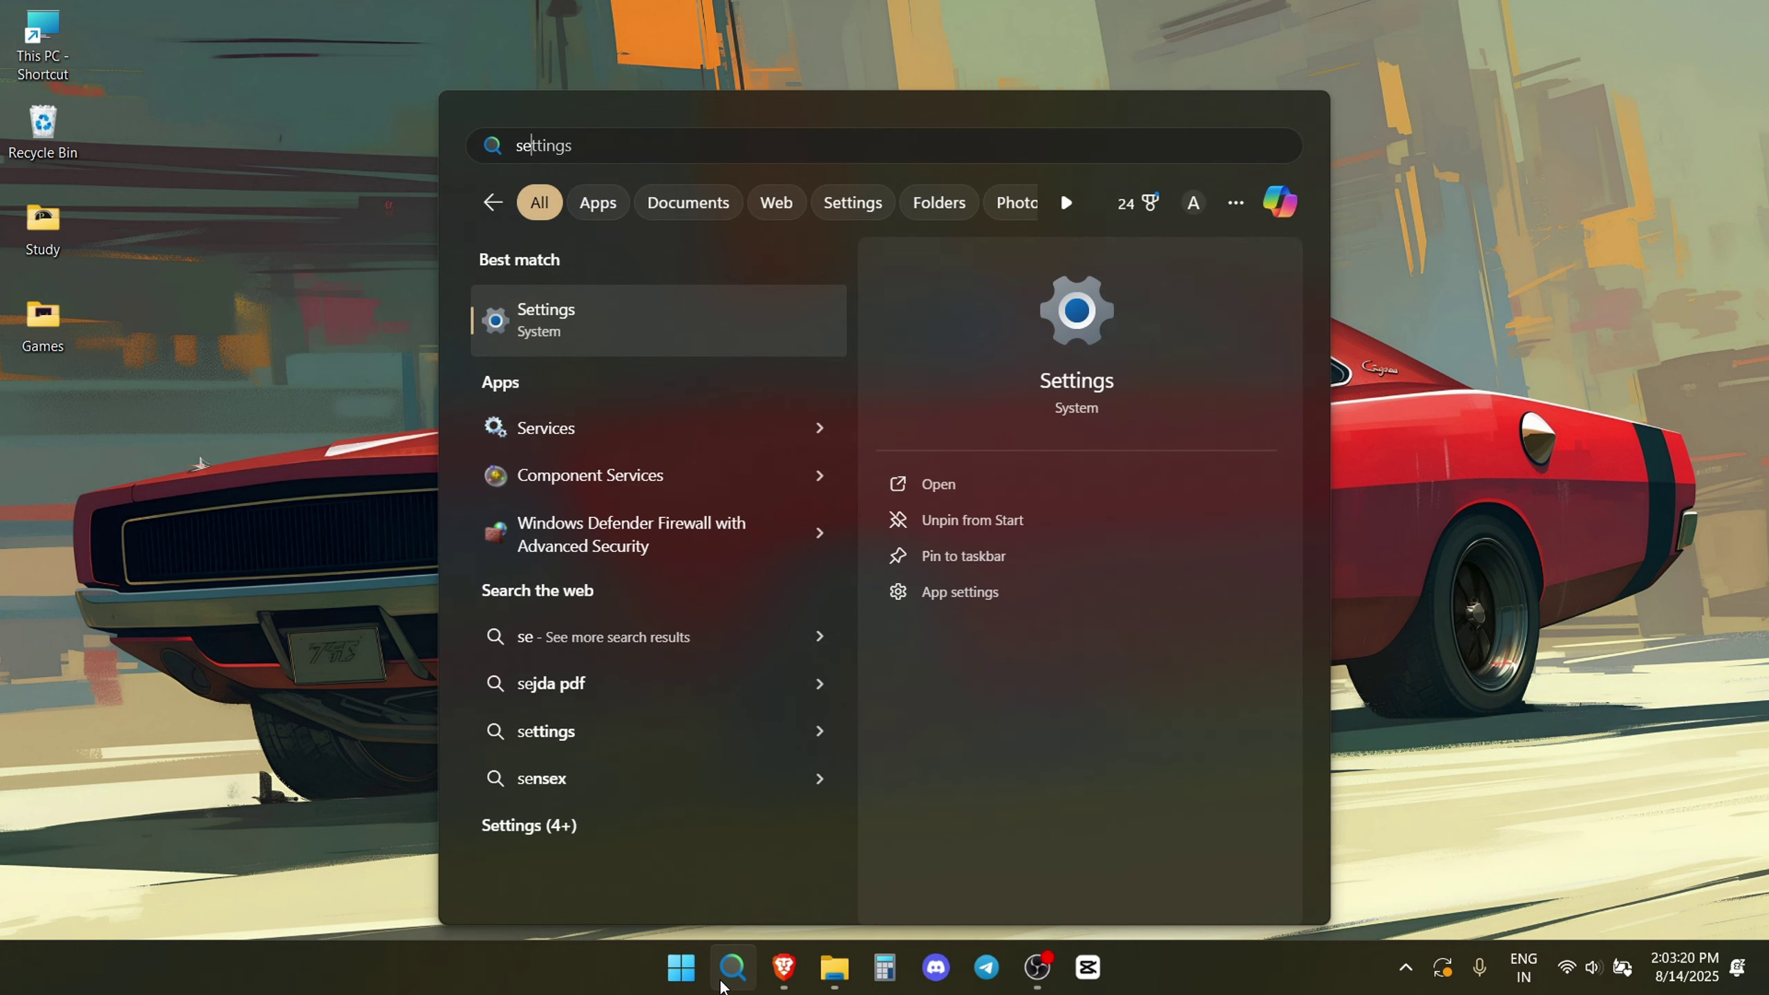
type("tti")
key("Return")
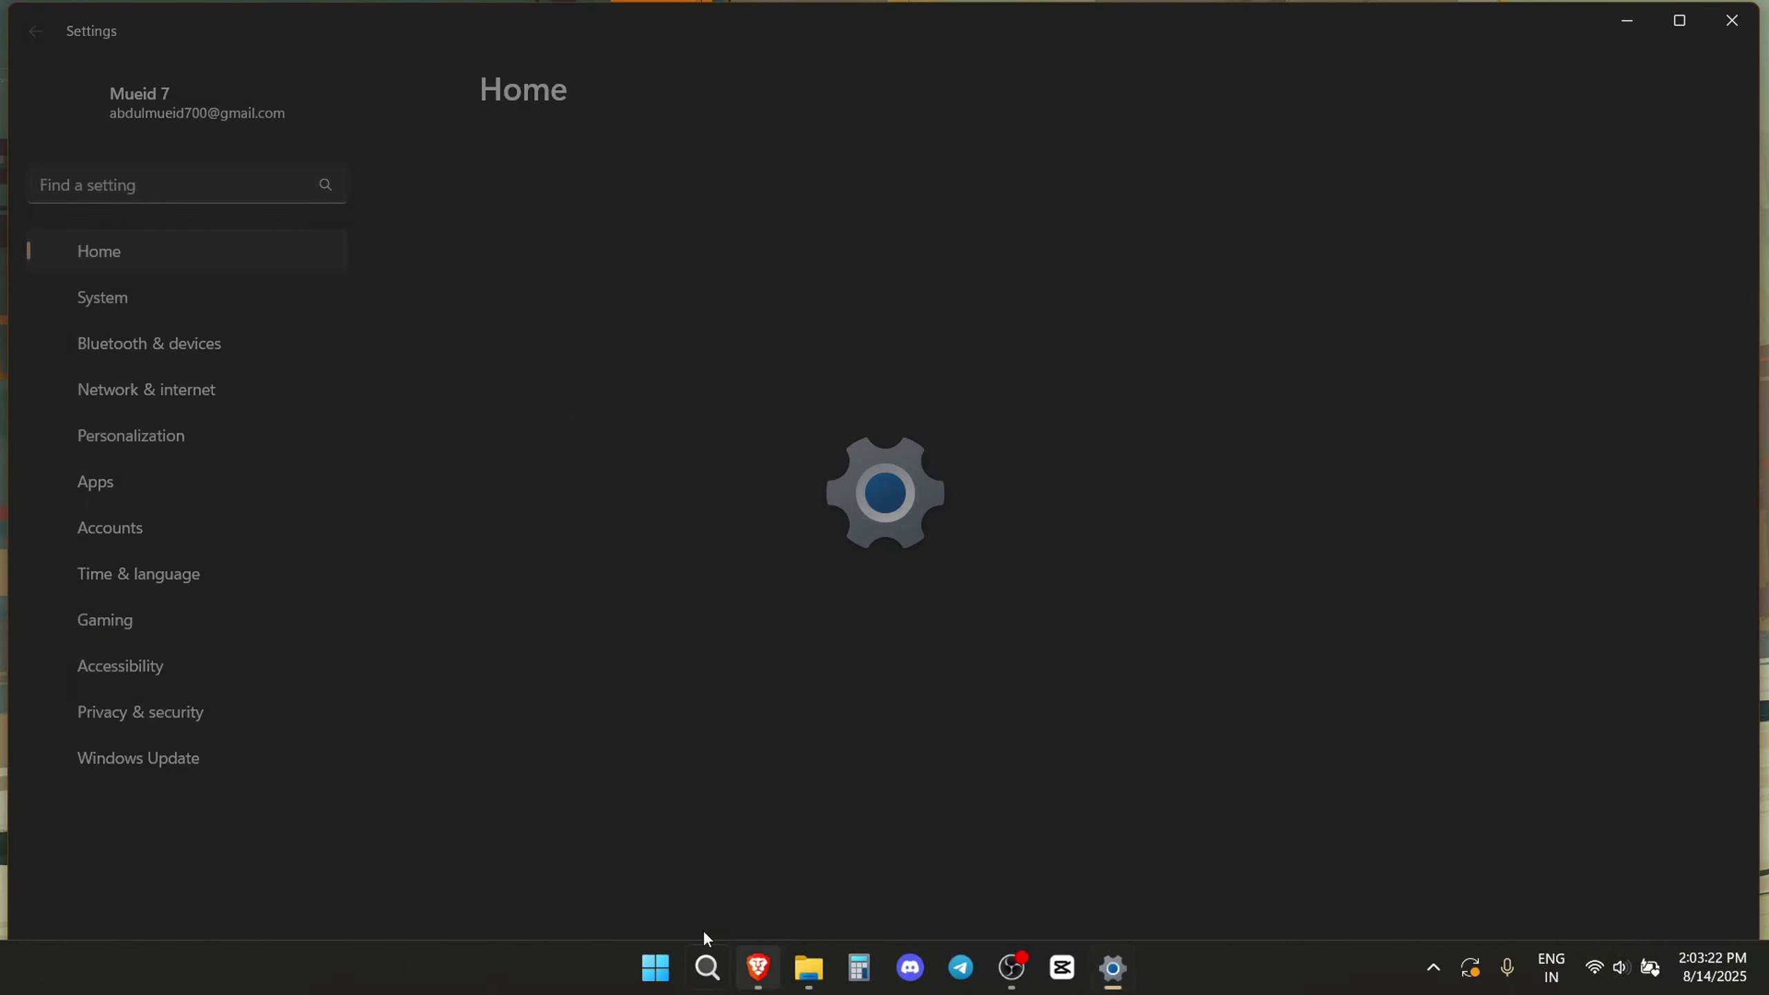
left_click(130, 726)
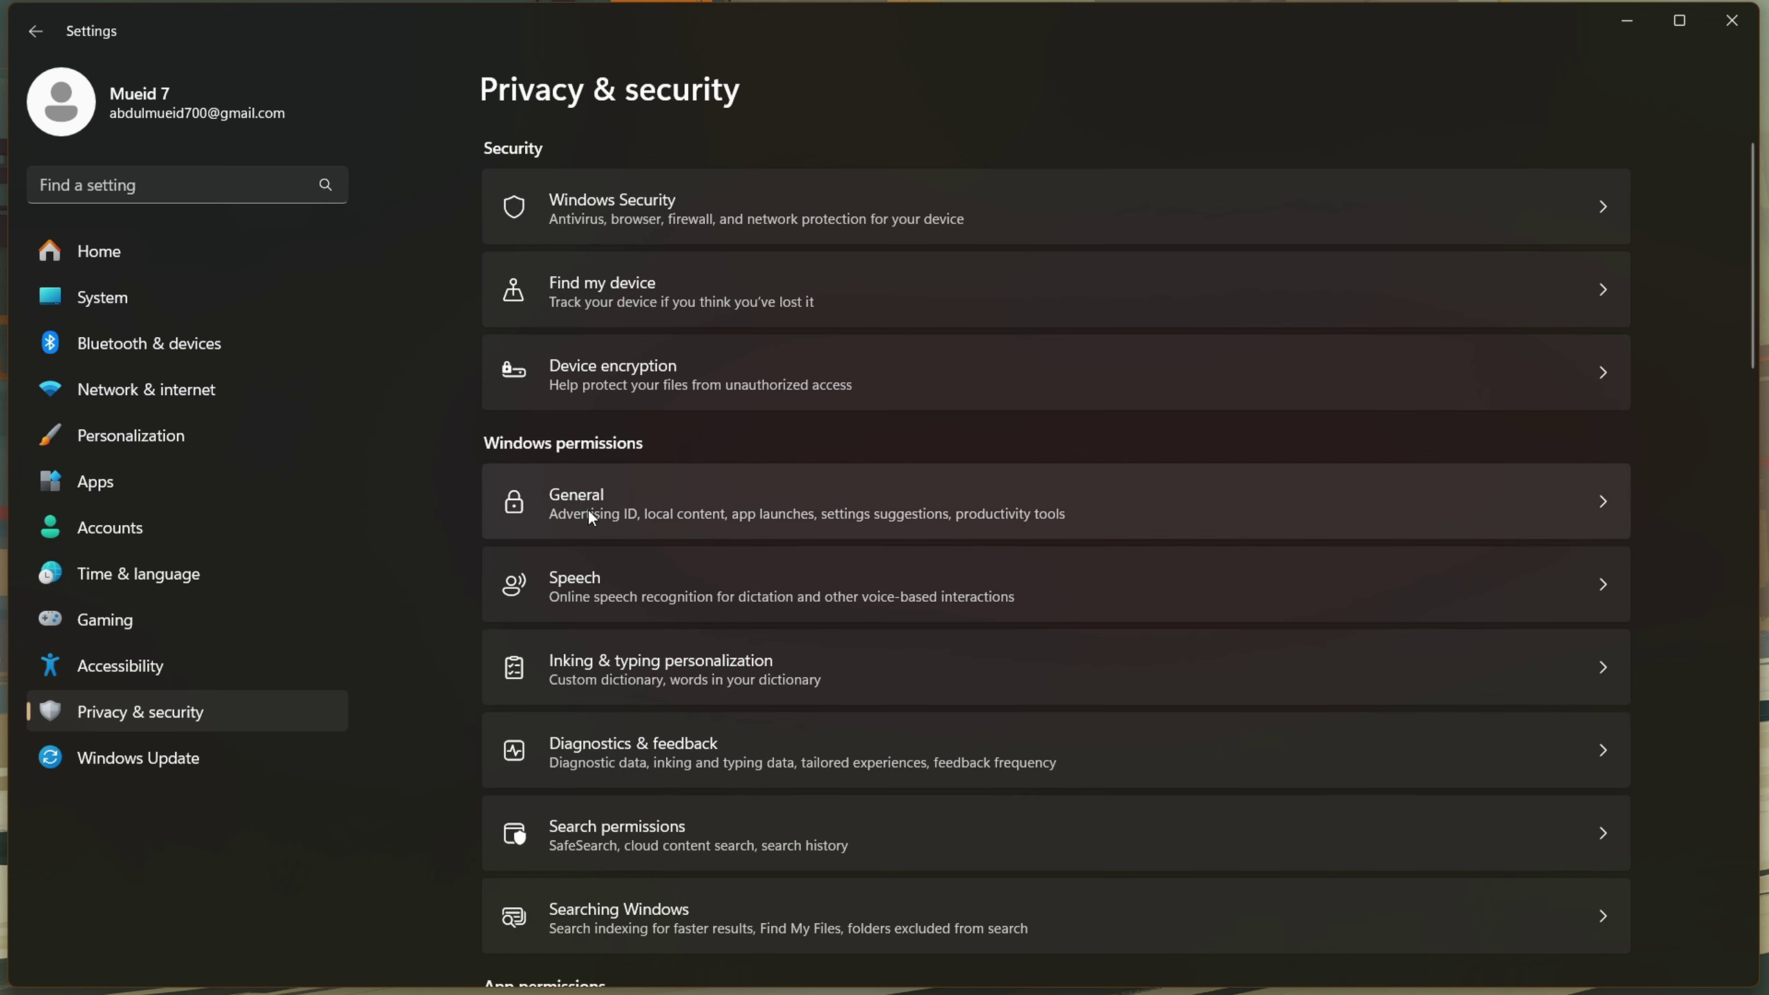
Step: Turn off app-launch tracking, suggested content and Settings notifications in the General privacy permissions, and return to Privacy & security
left_click(590, 514)
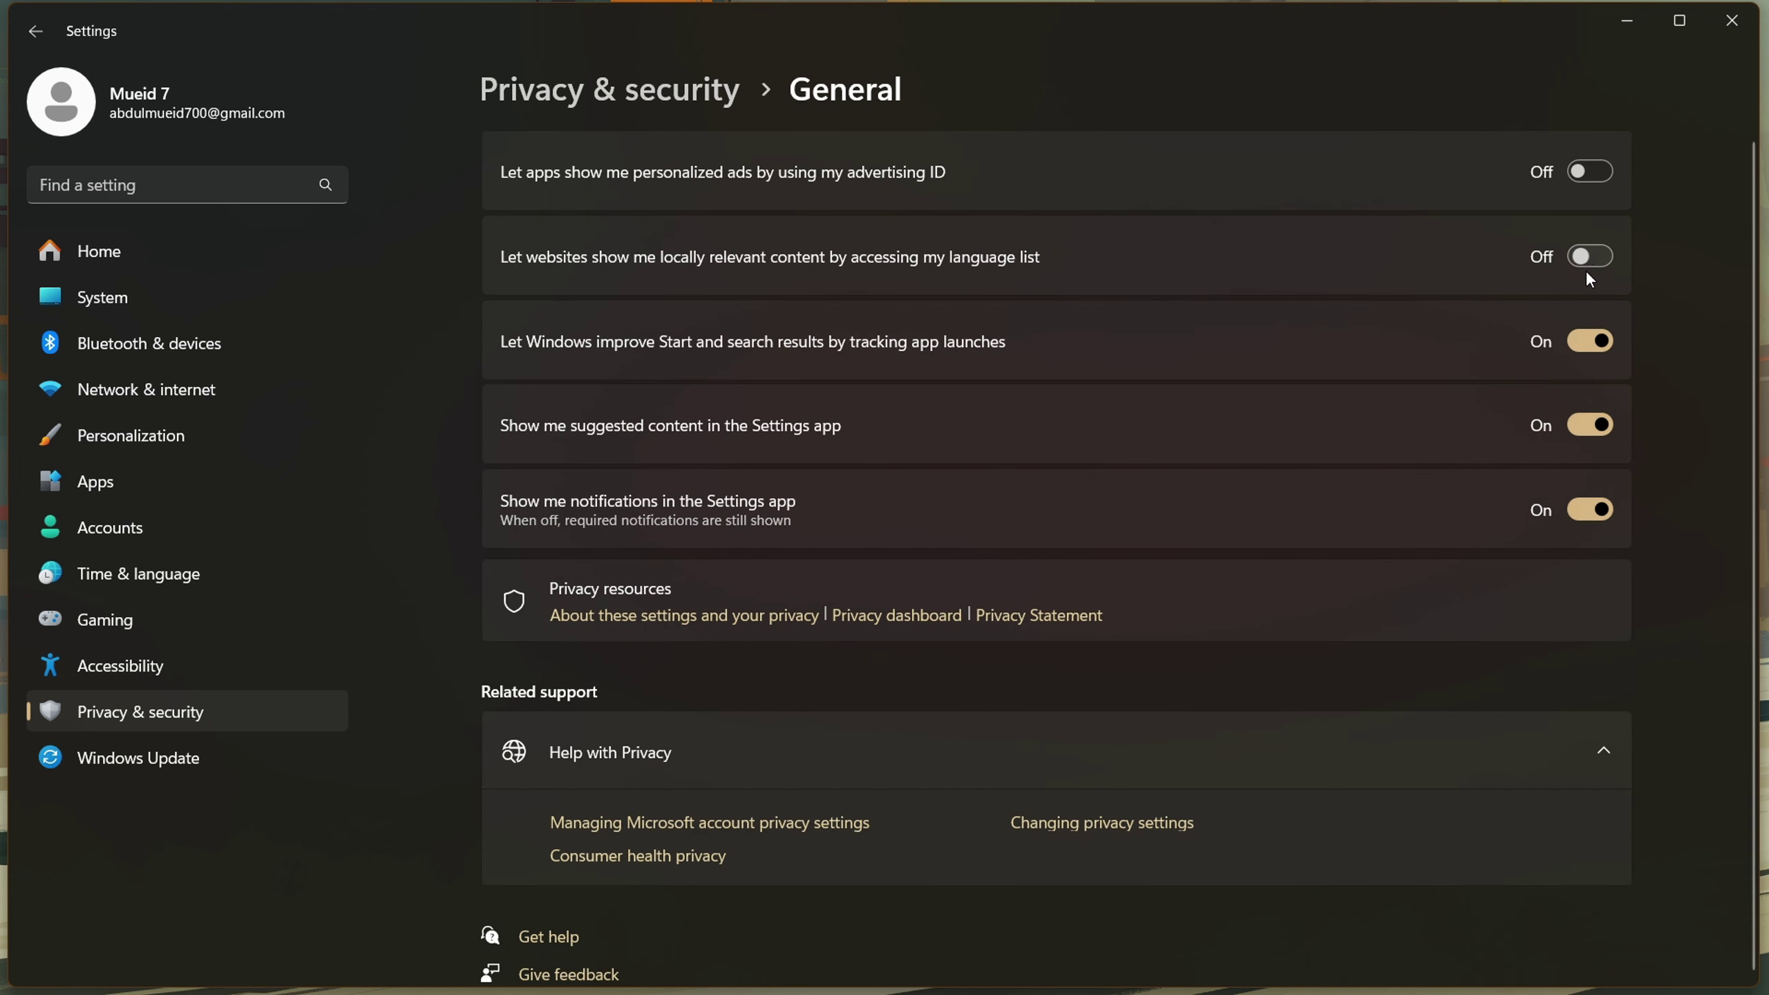
left_click(1591, 424)
left_click(1590, 509)
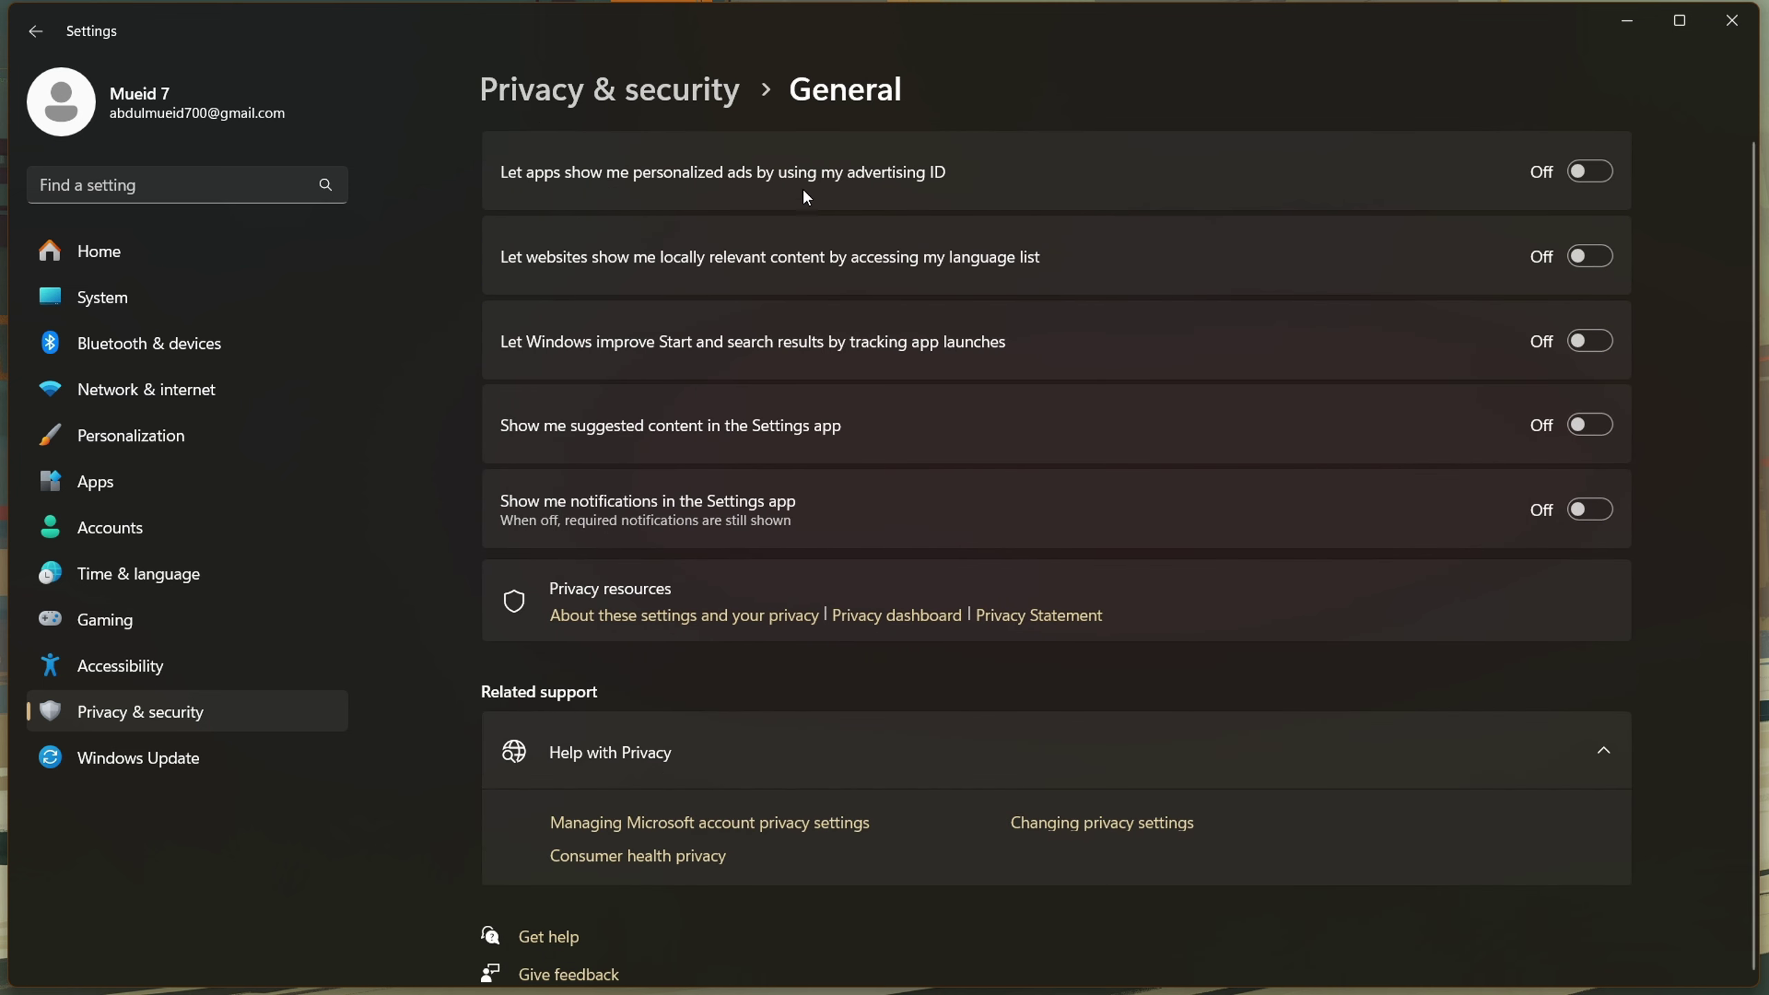
left_click(666, 111)
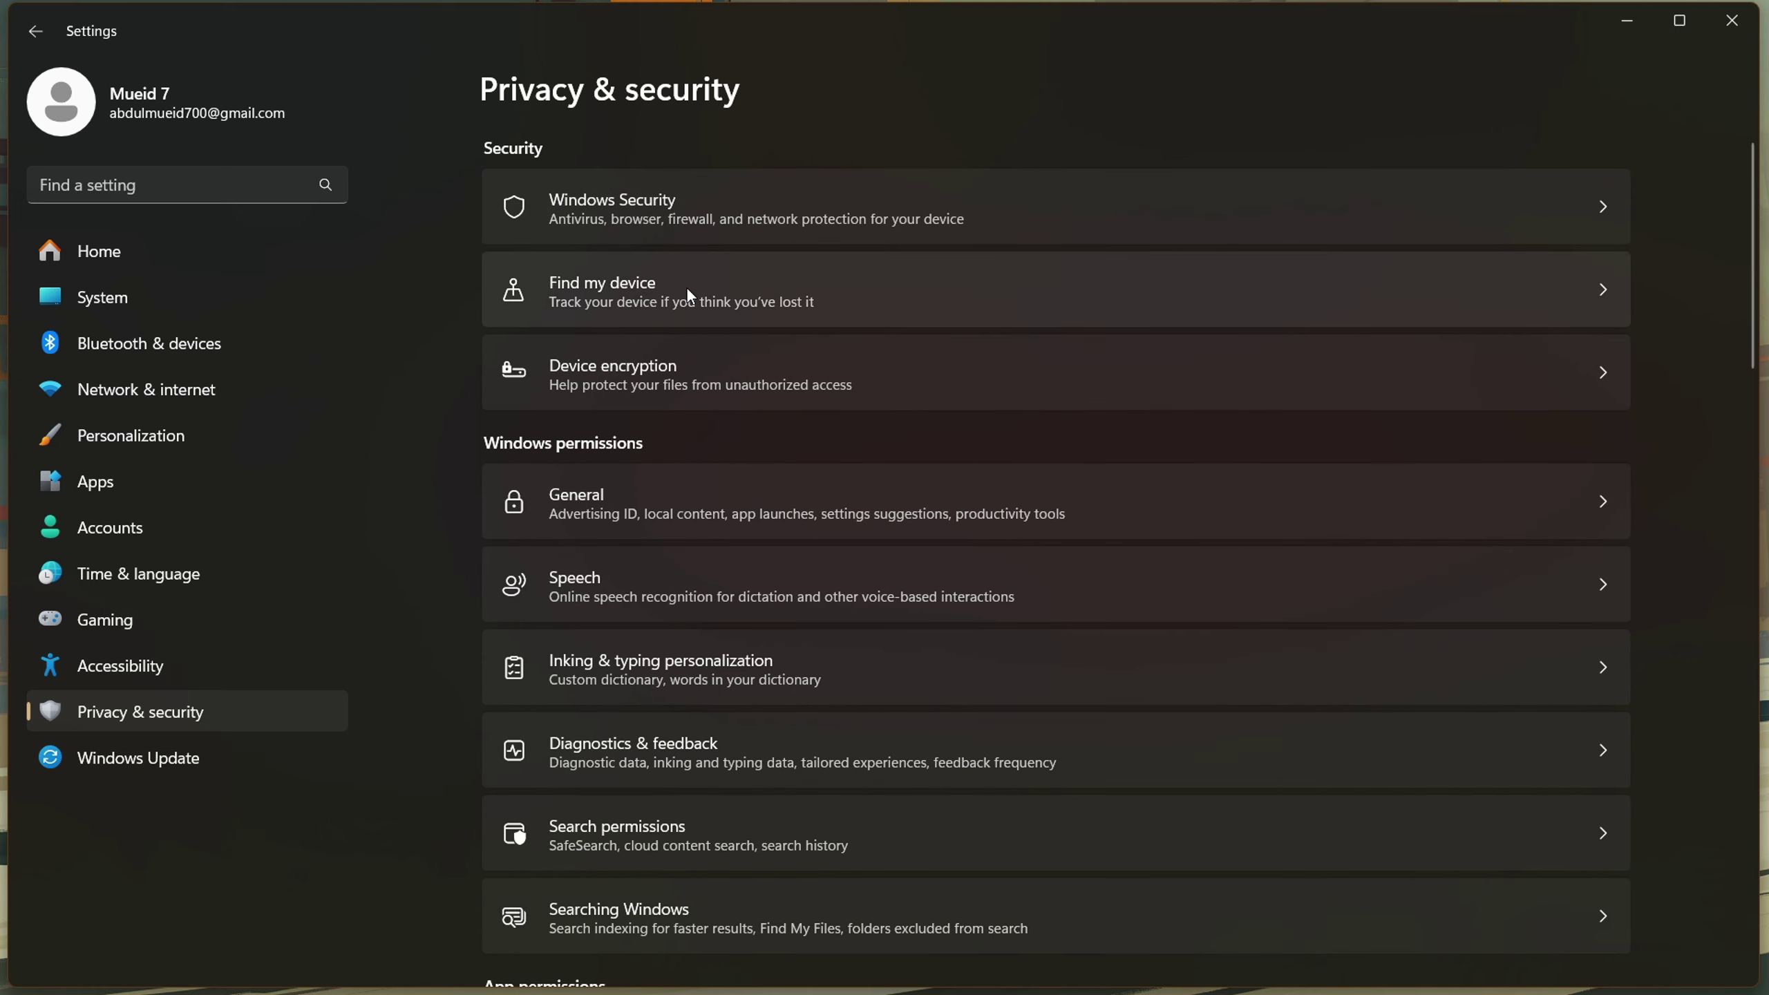
Step: Turn off online speech recognition in the Speech permissions and return to Privacy & security
scroll(683, 551, "down", 2)
left_click(697, 481)
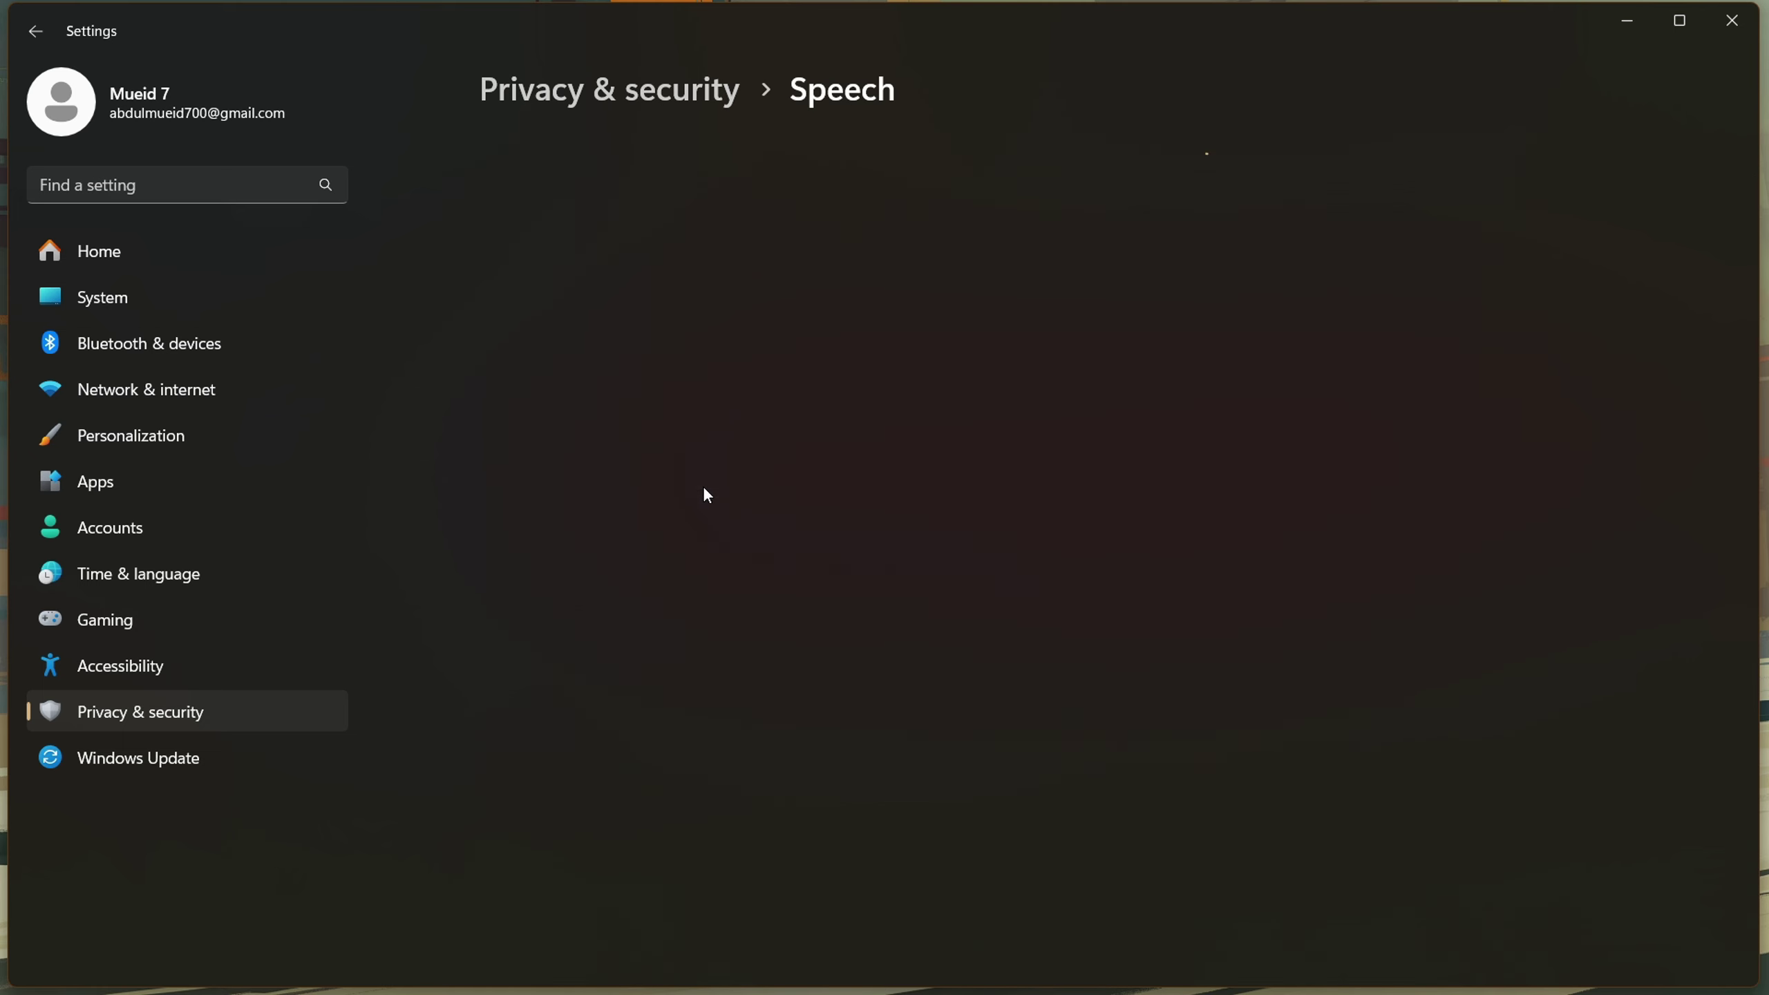
left_click(484, 396)
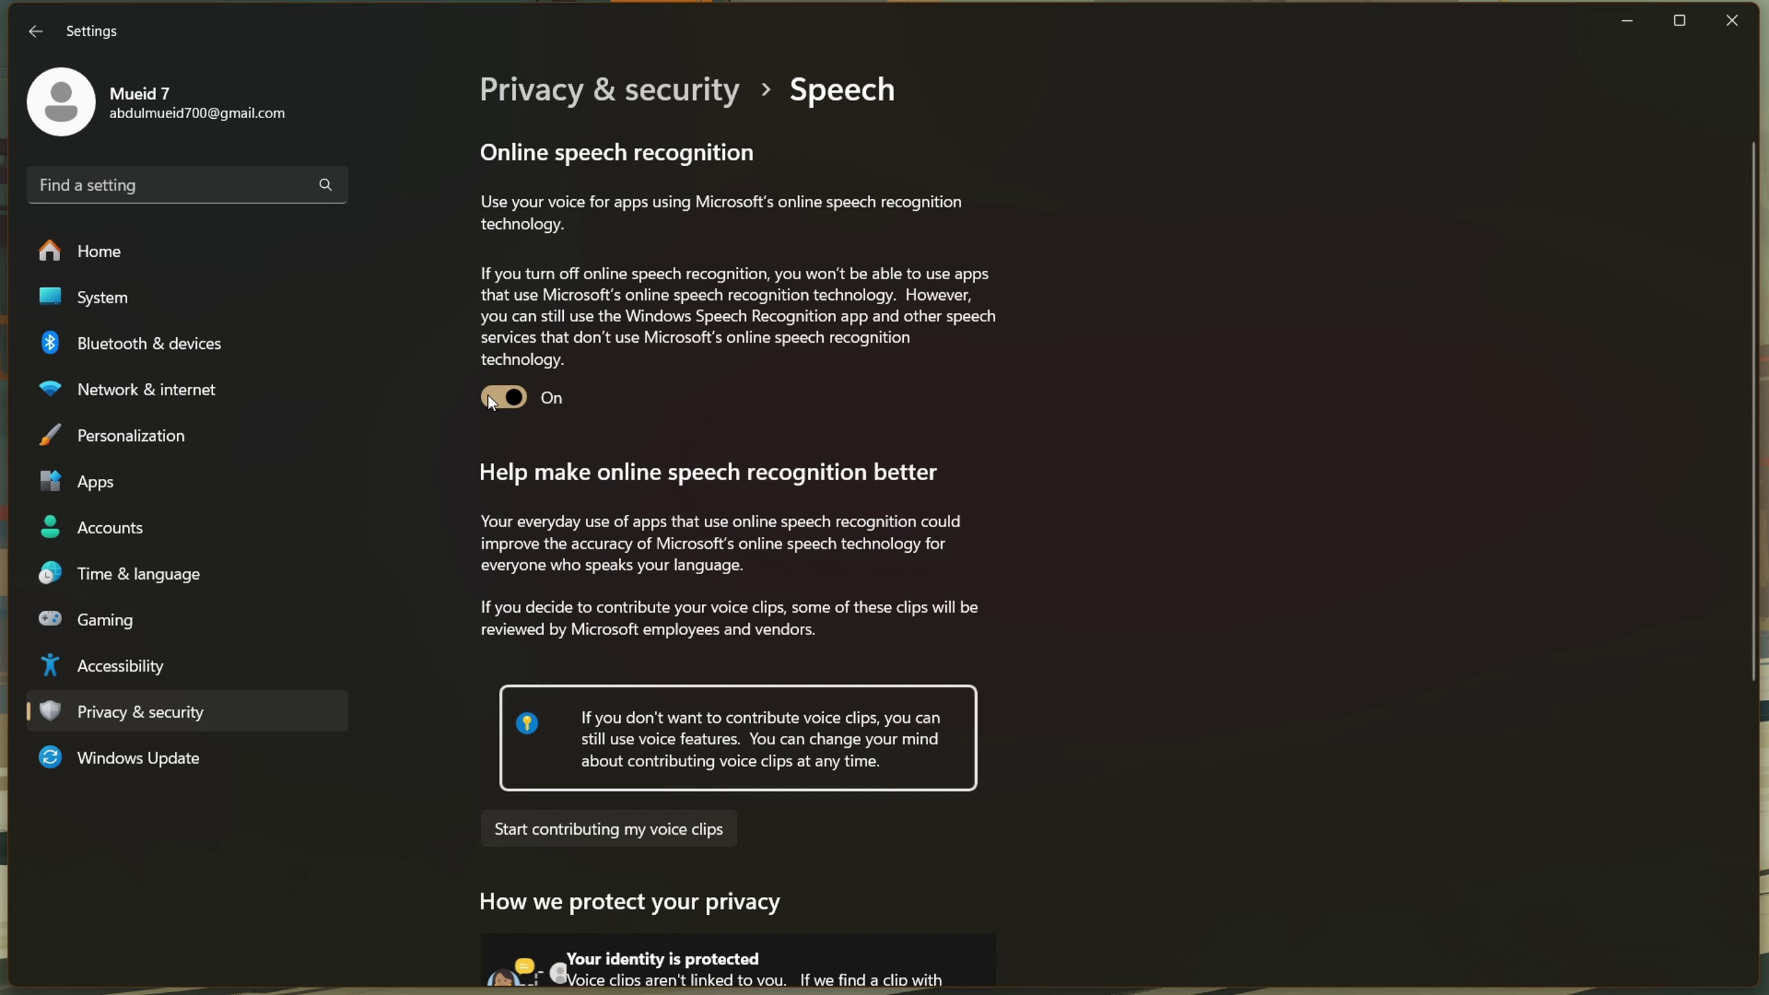
left_click(492, 396)
left_click(617, 86)
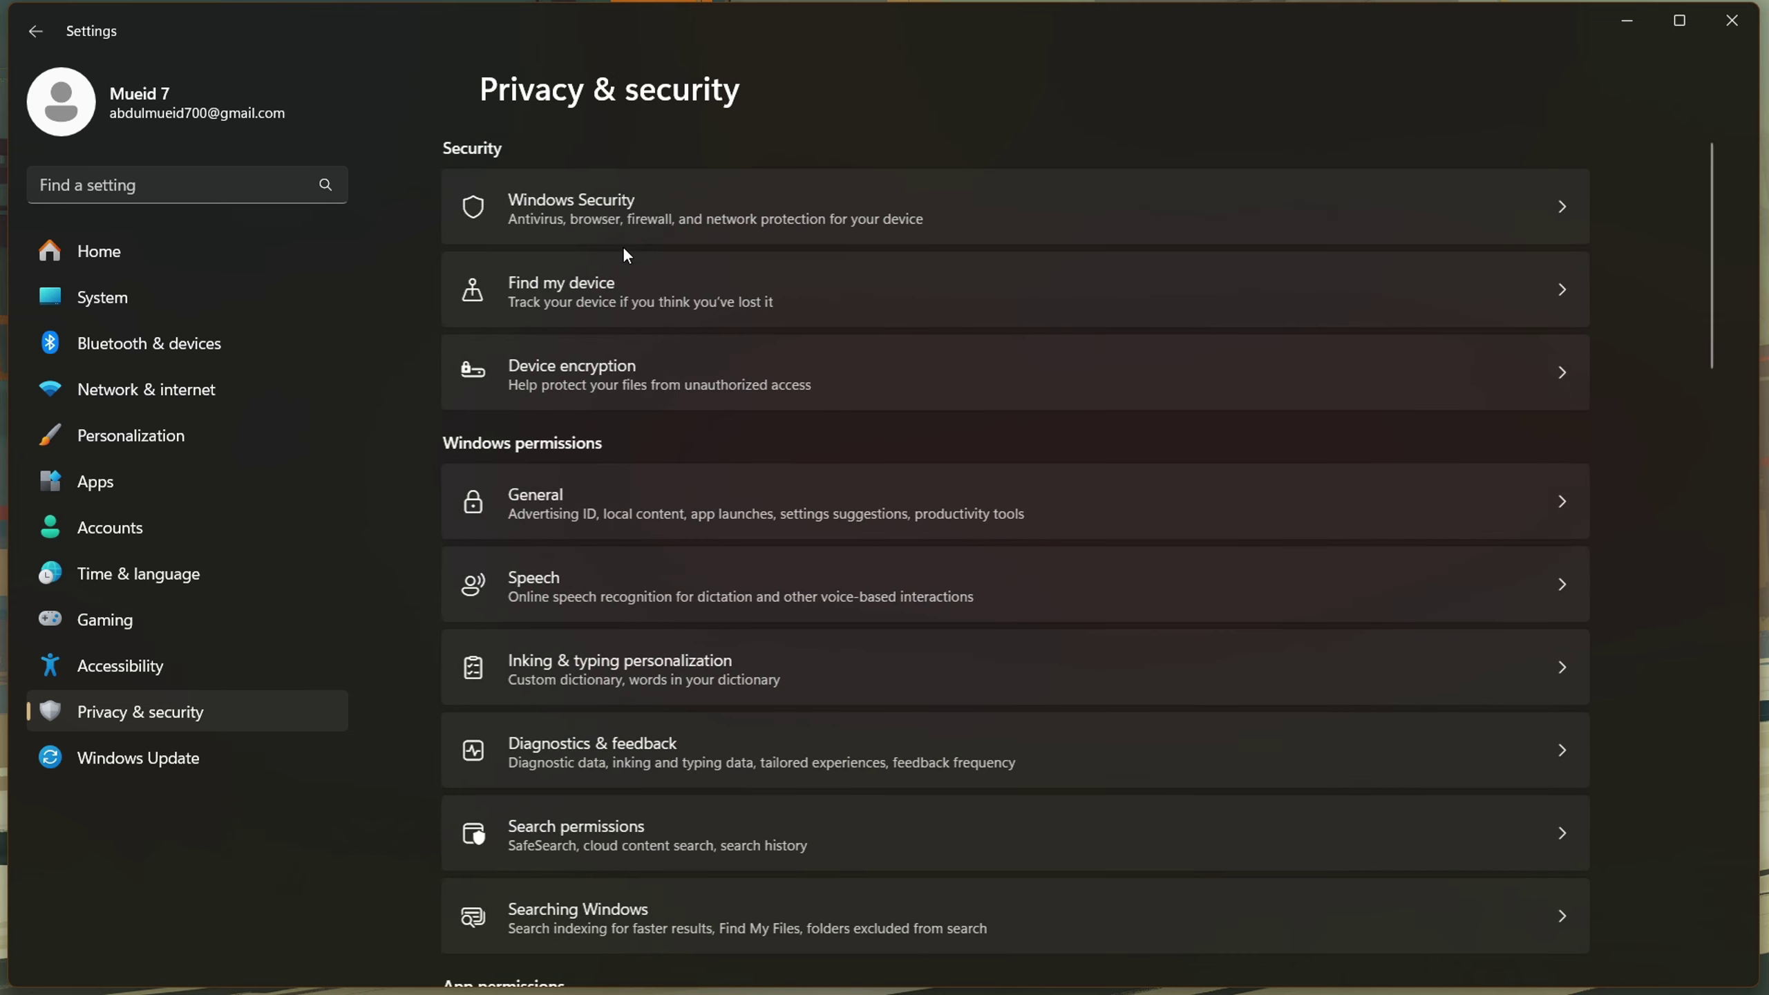
Step: Review the custom inking and typing dictionary setting under Inking & typing personalization
scroll(637, 431, "down", 3)
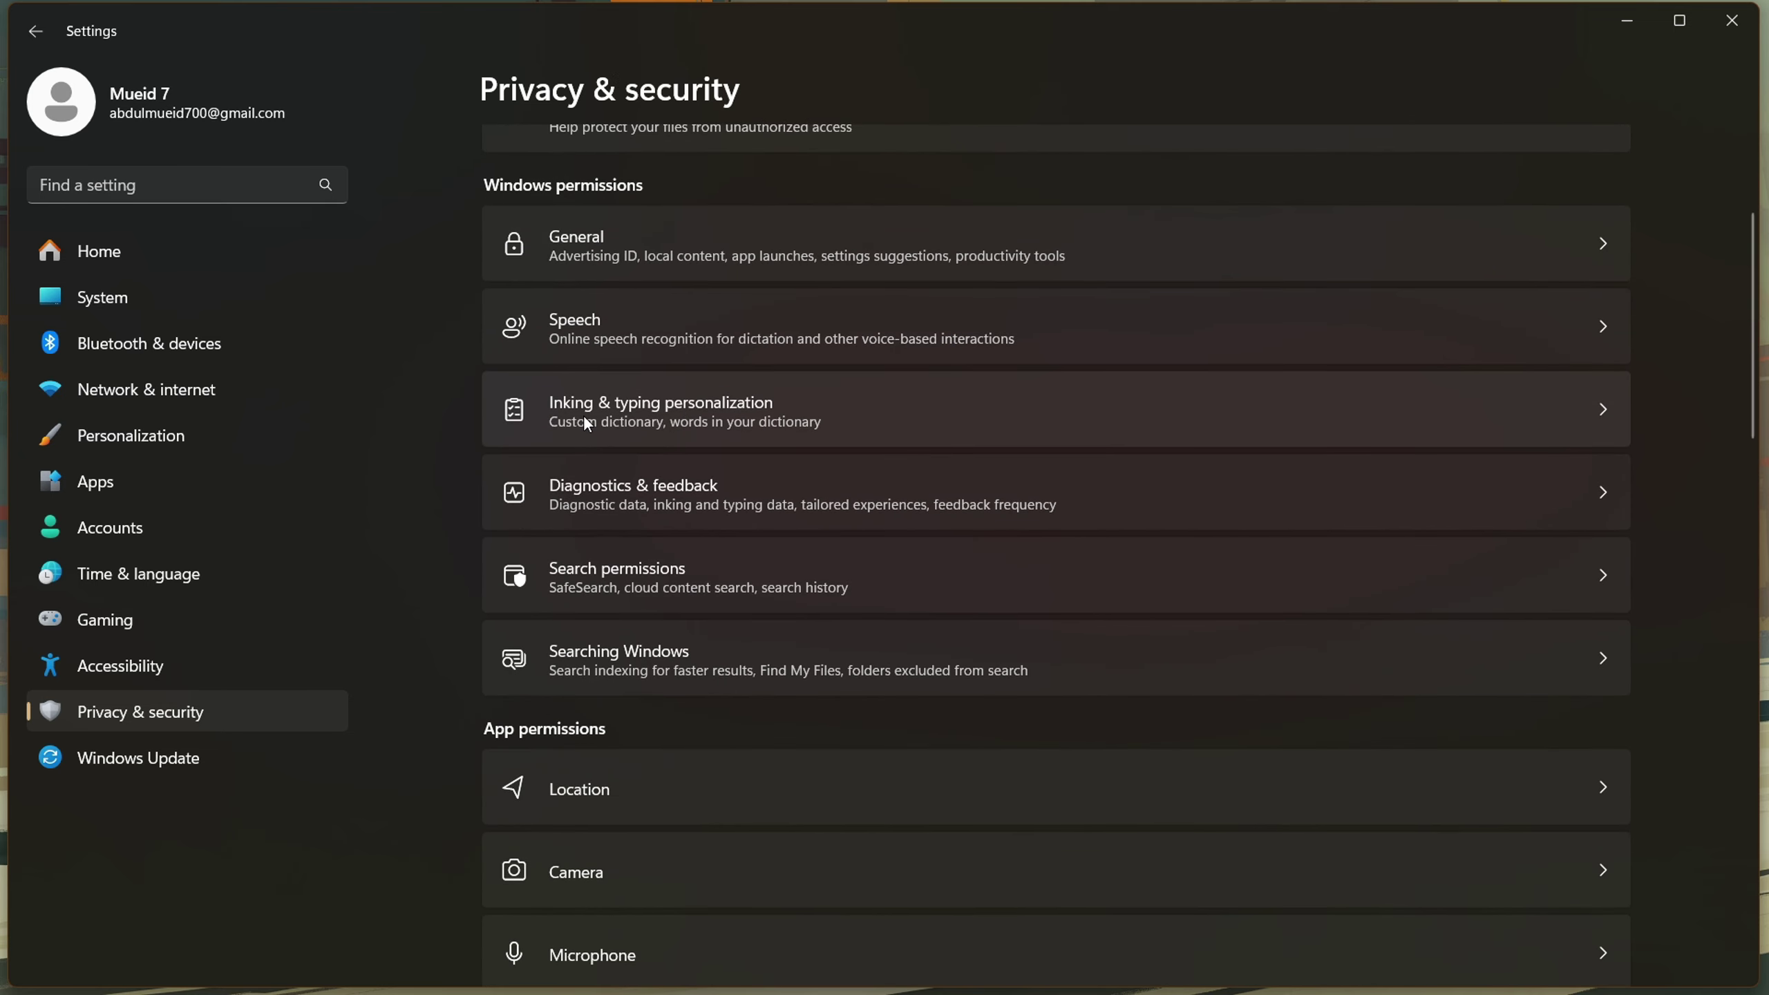
left_click(738, 418)
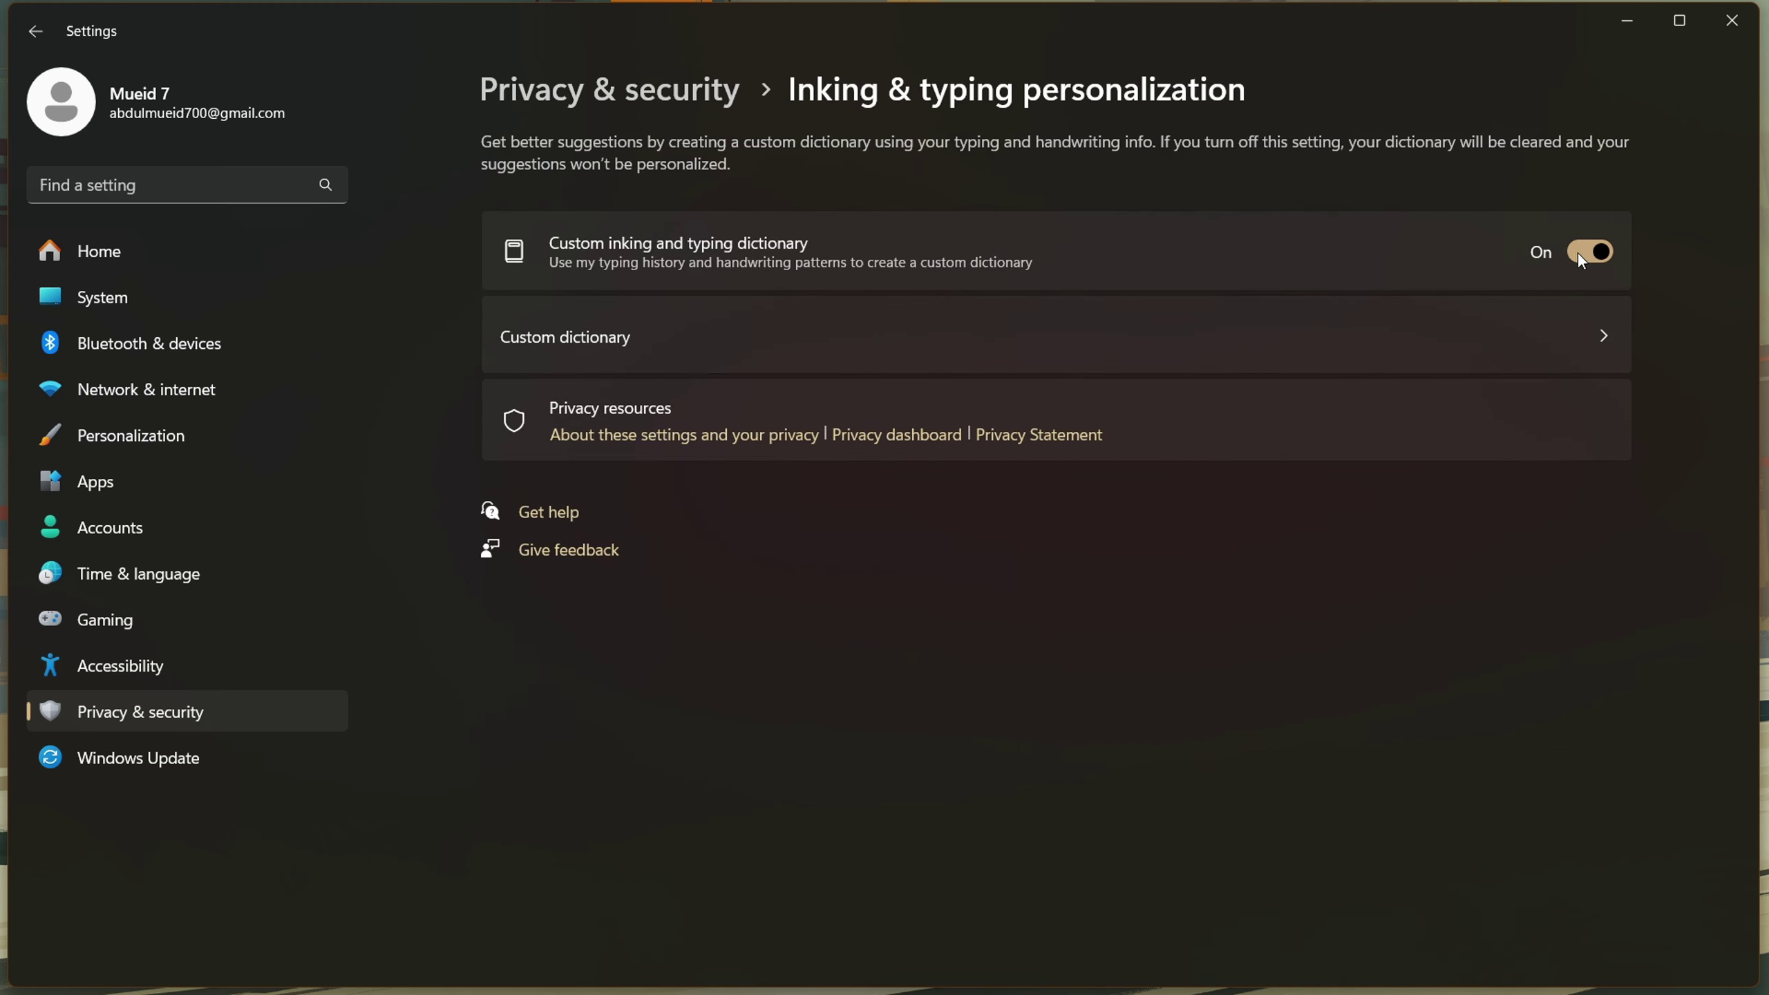
left_click(656, 77)
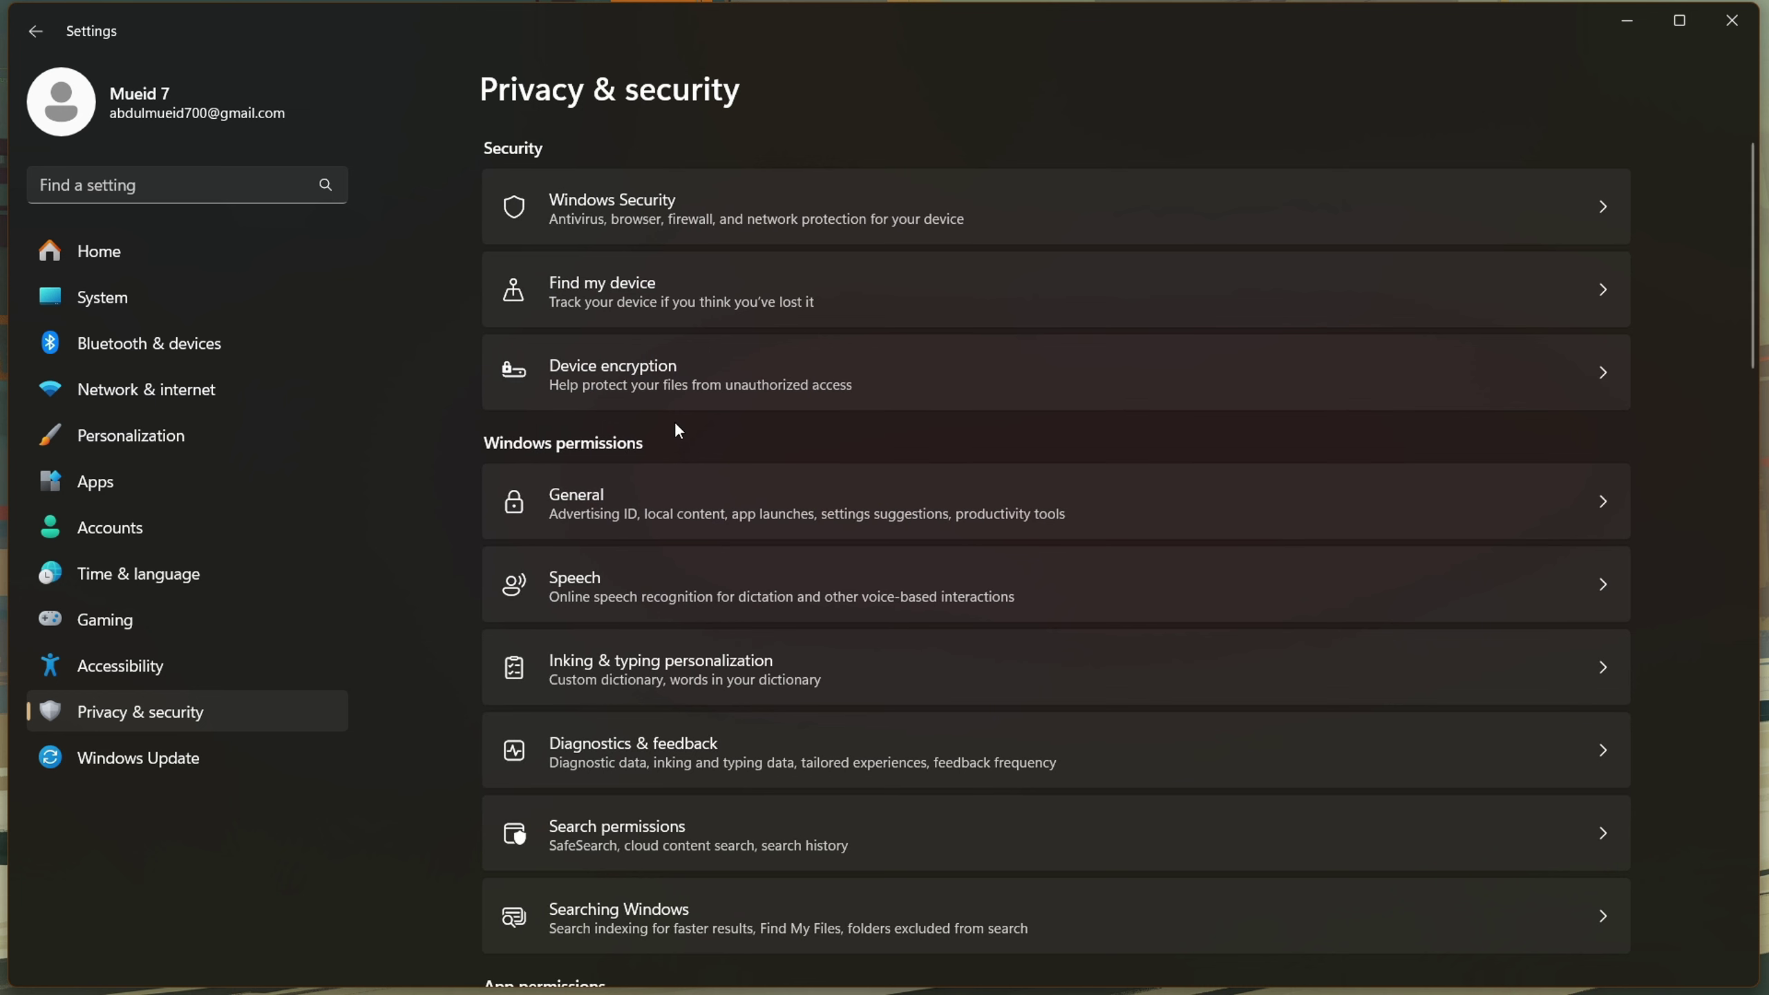
Step: Switch Send optional diagnostic data on and back off in Diagnostics & feedback, and close Settings
scroll(674, 421, "down", 2)
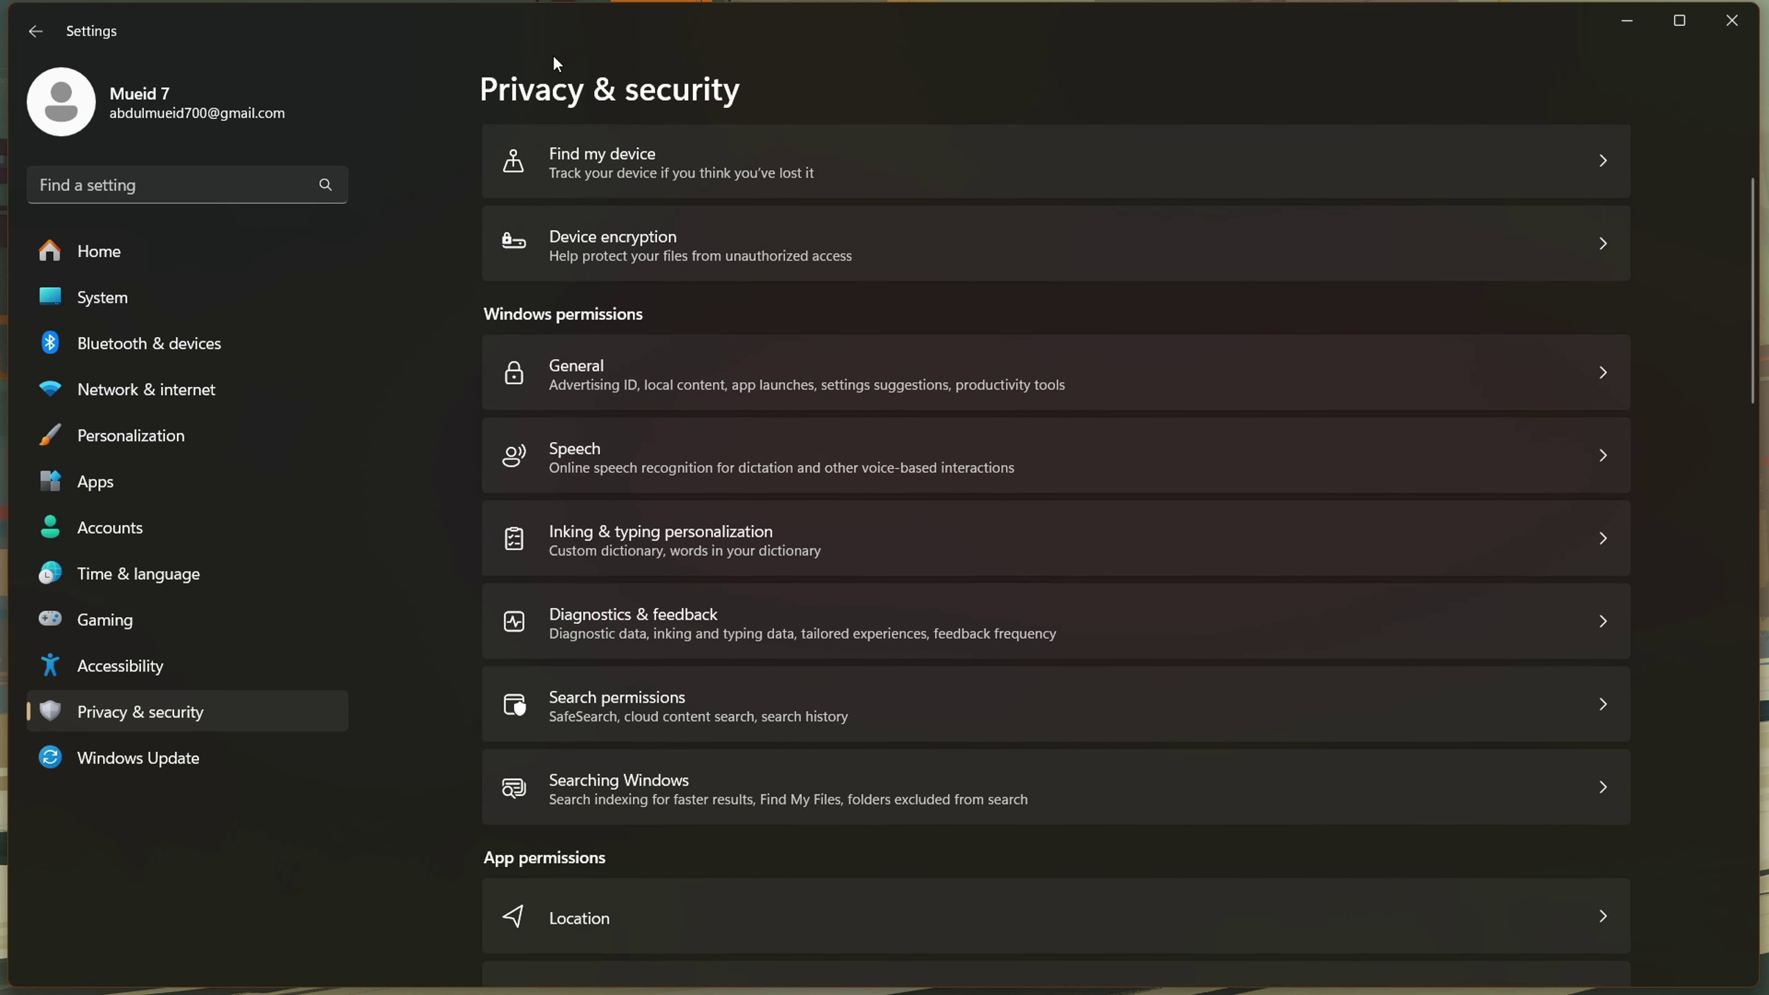
scroll(658, 341, "down", 3)
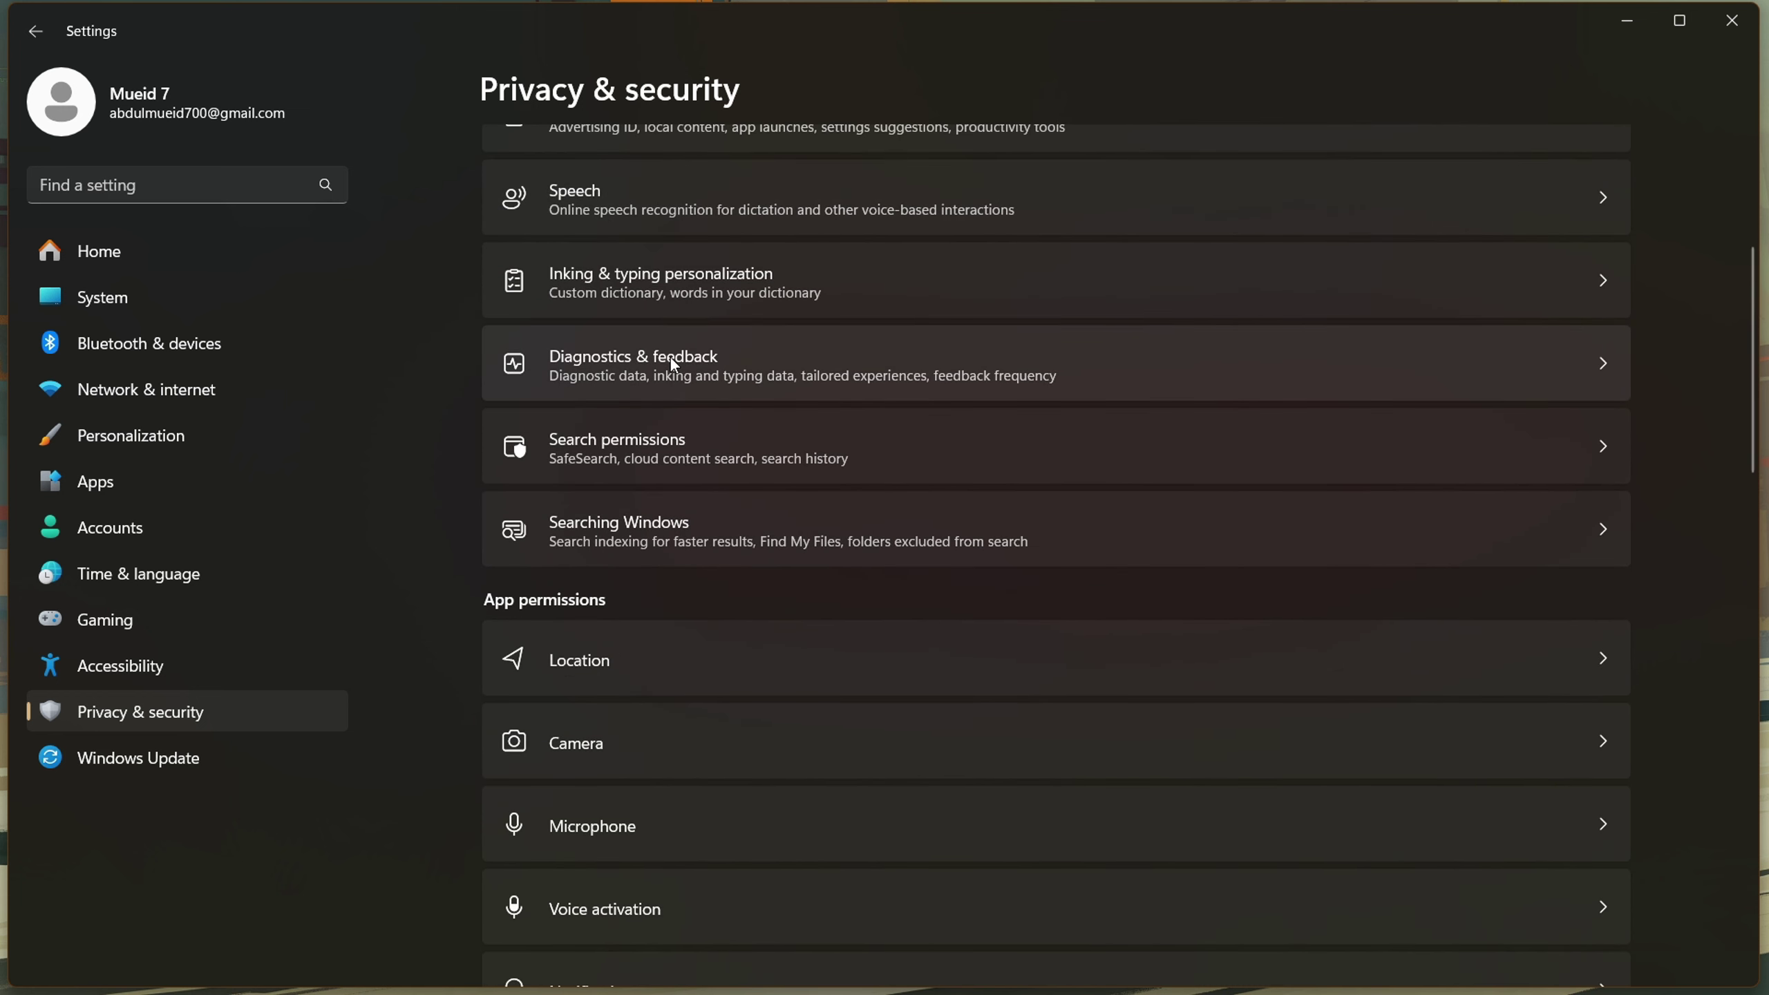
left_click(673, 363)
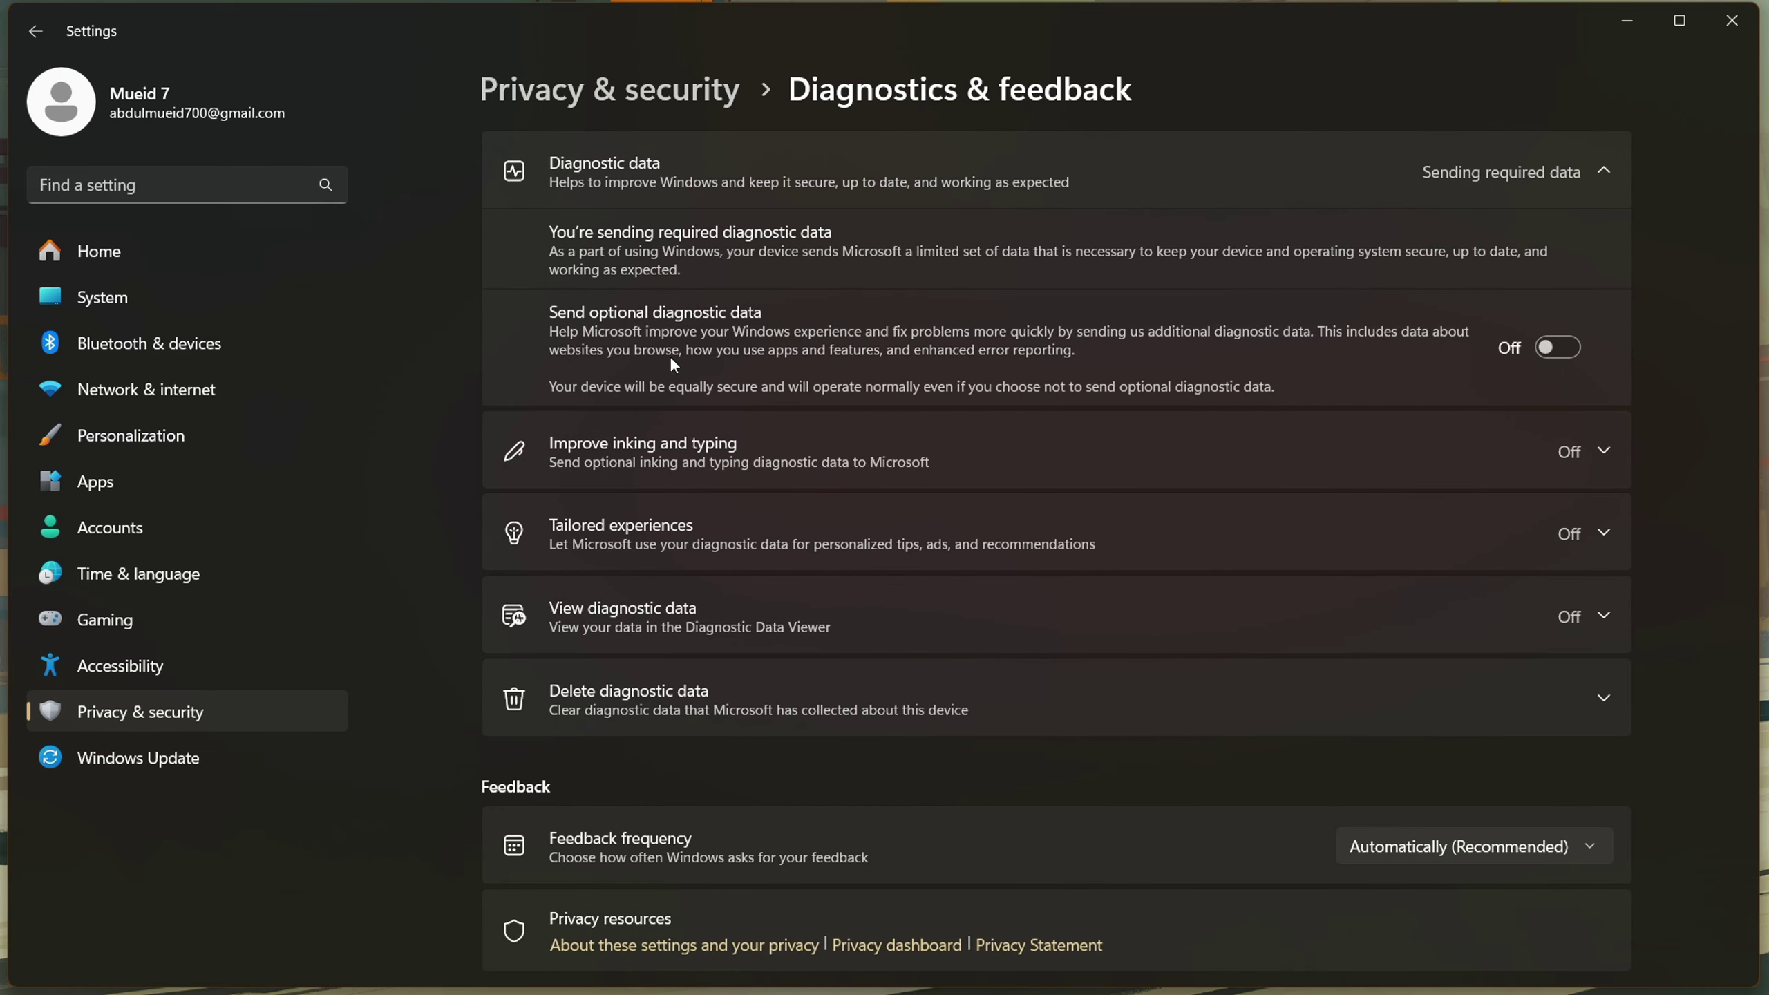
left_click(1567, 345)
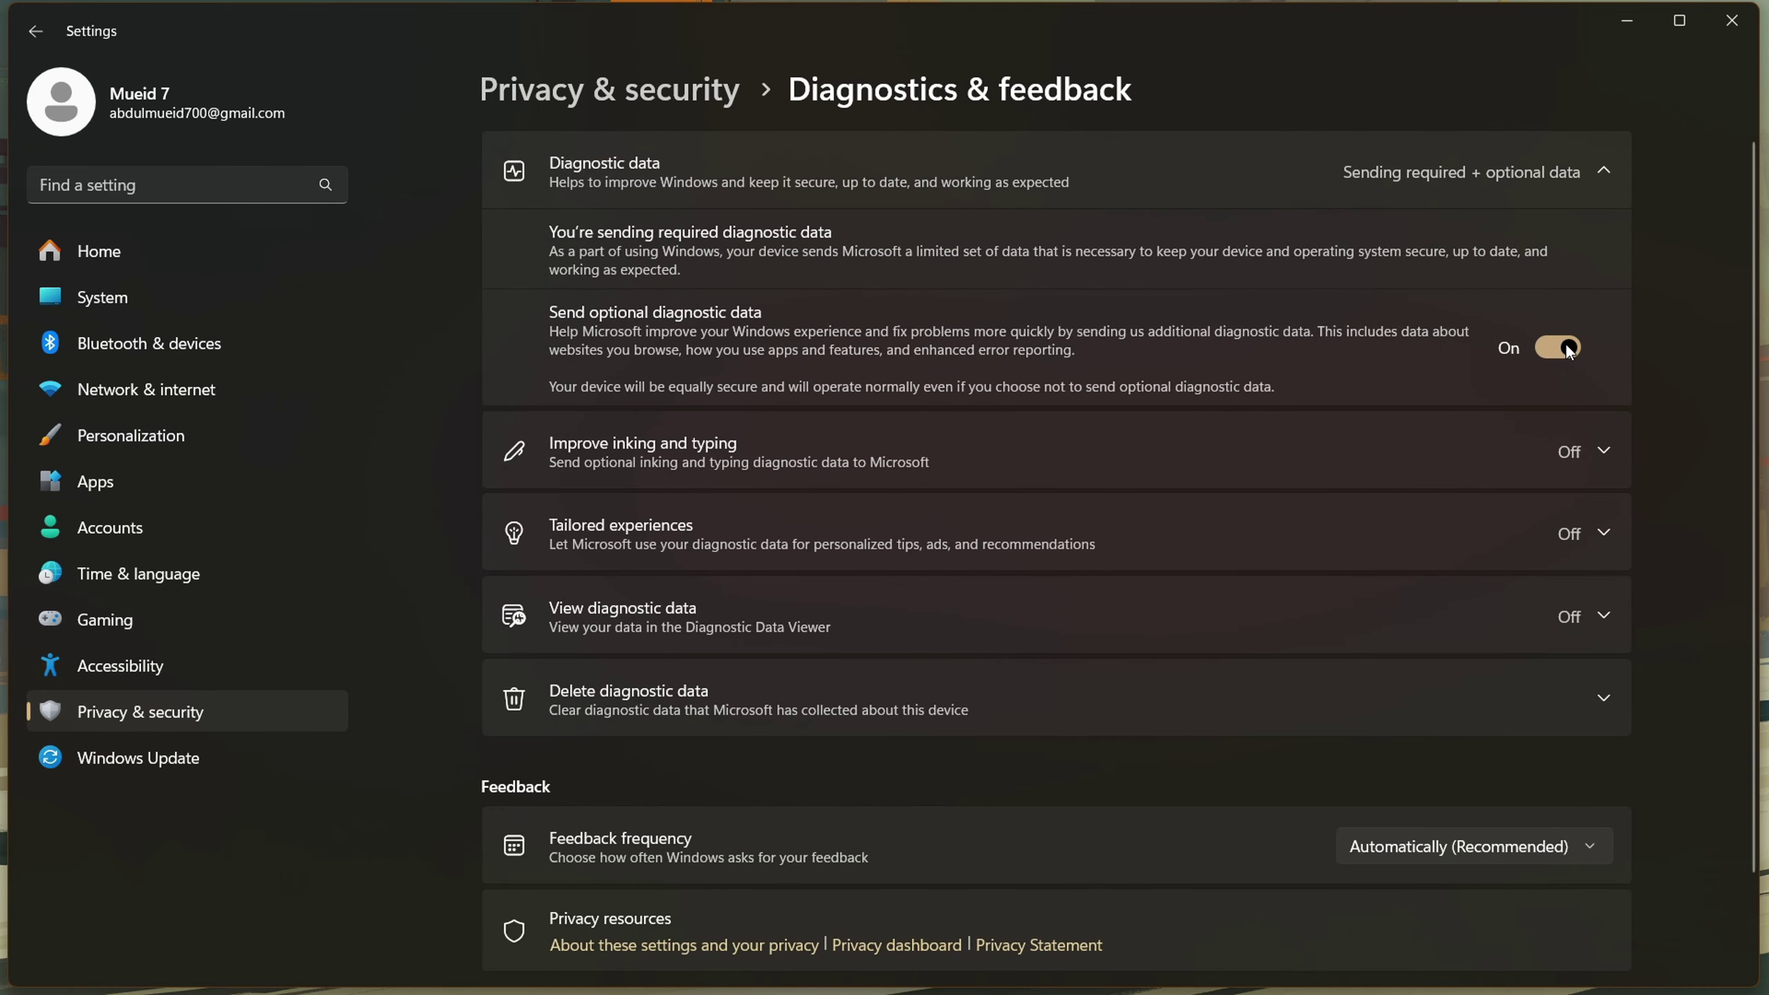
left_click(1565, 345)
key("alt+F4")
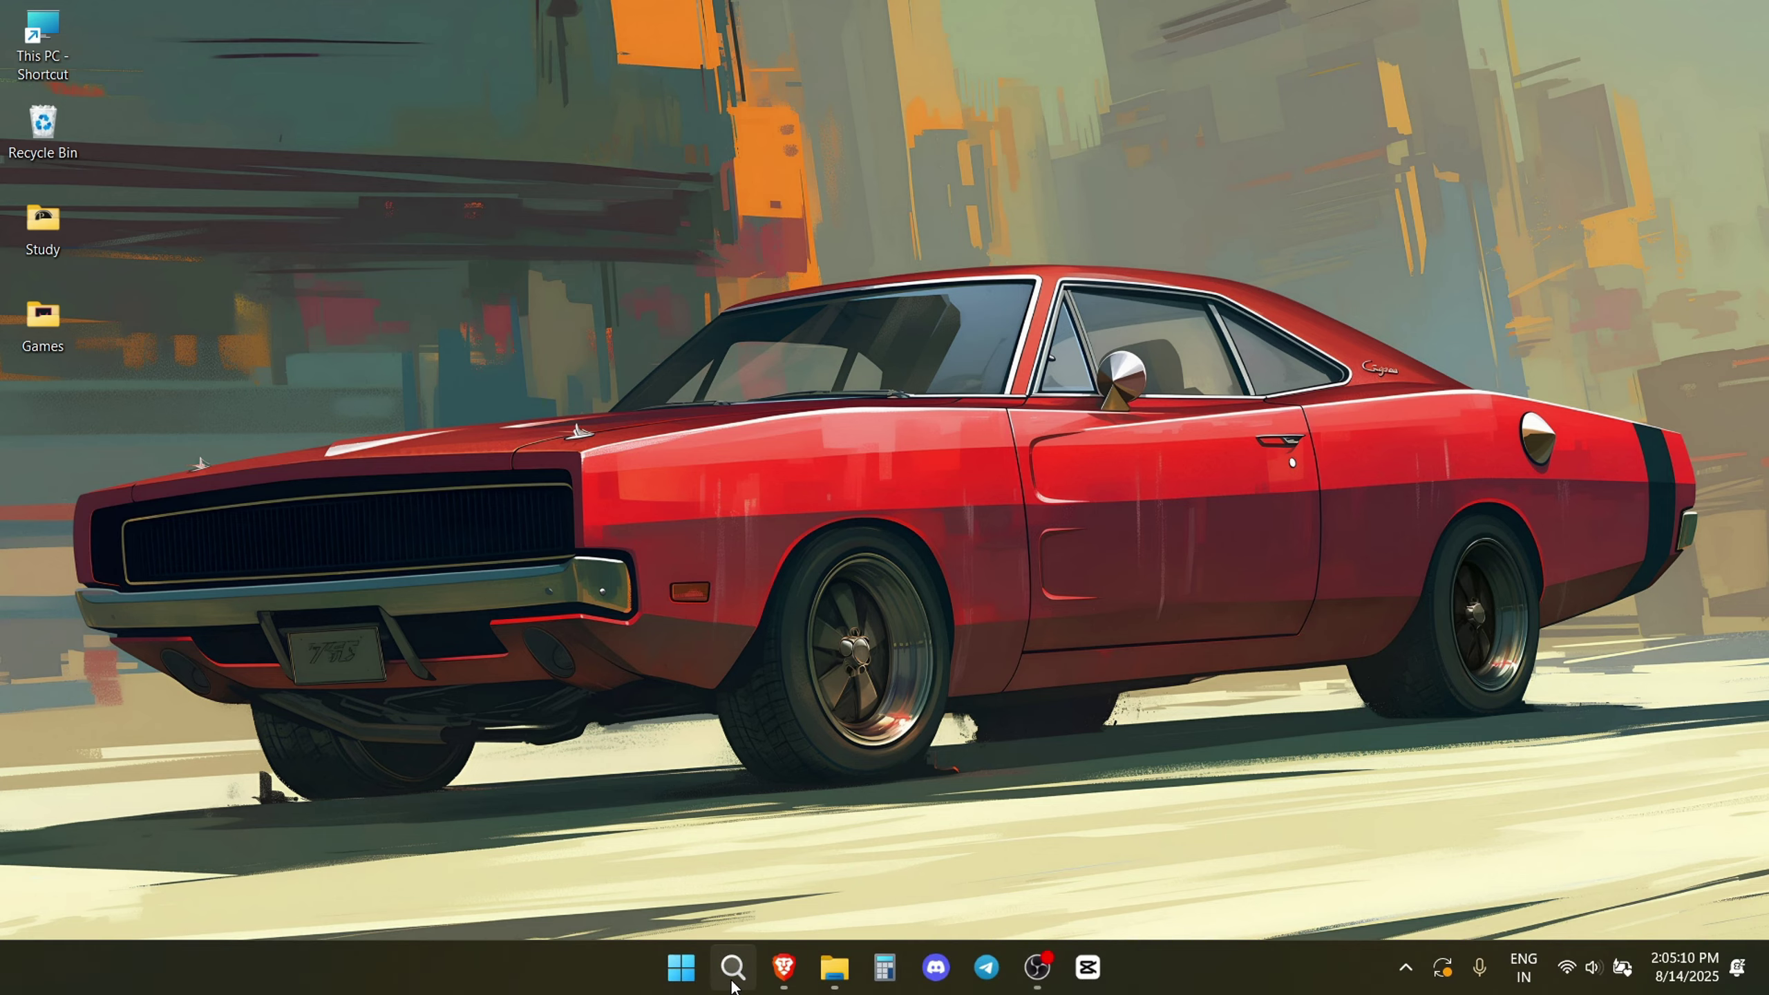
Step: Reopen Settings and bring up the app permissions list under Privacy & security
left_click(732, 967)
left_click(554, 251)
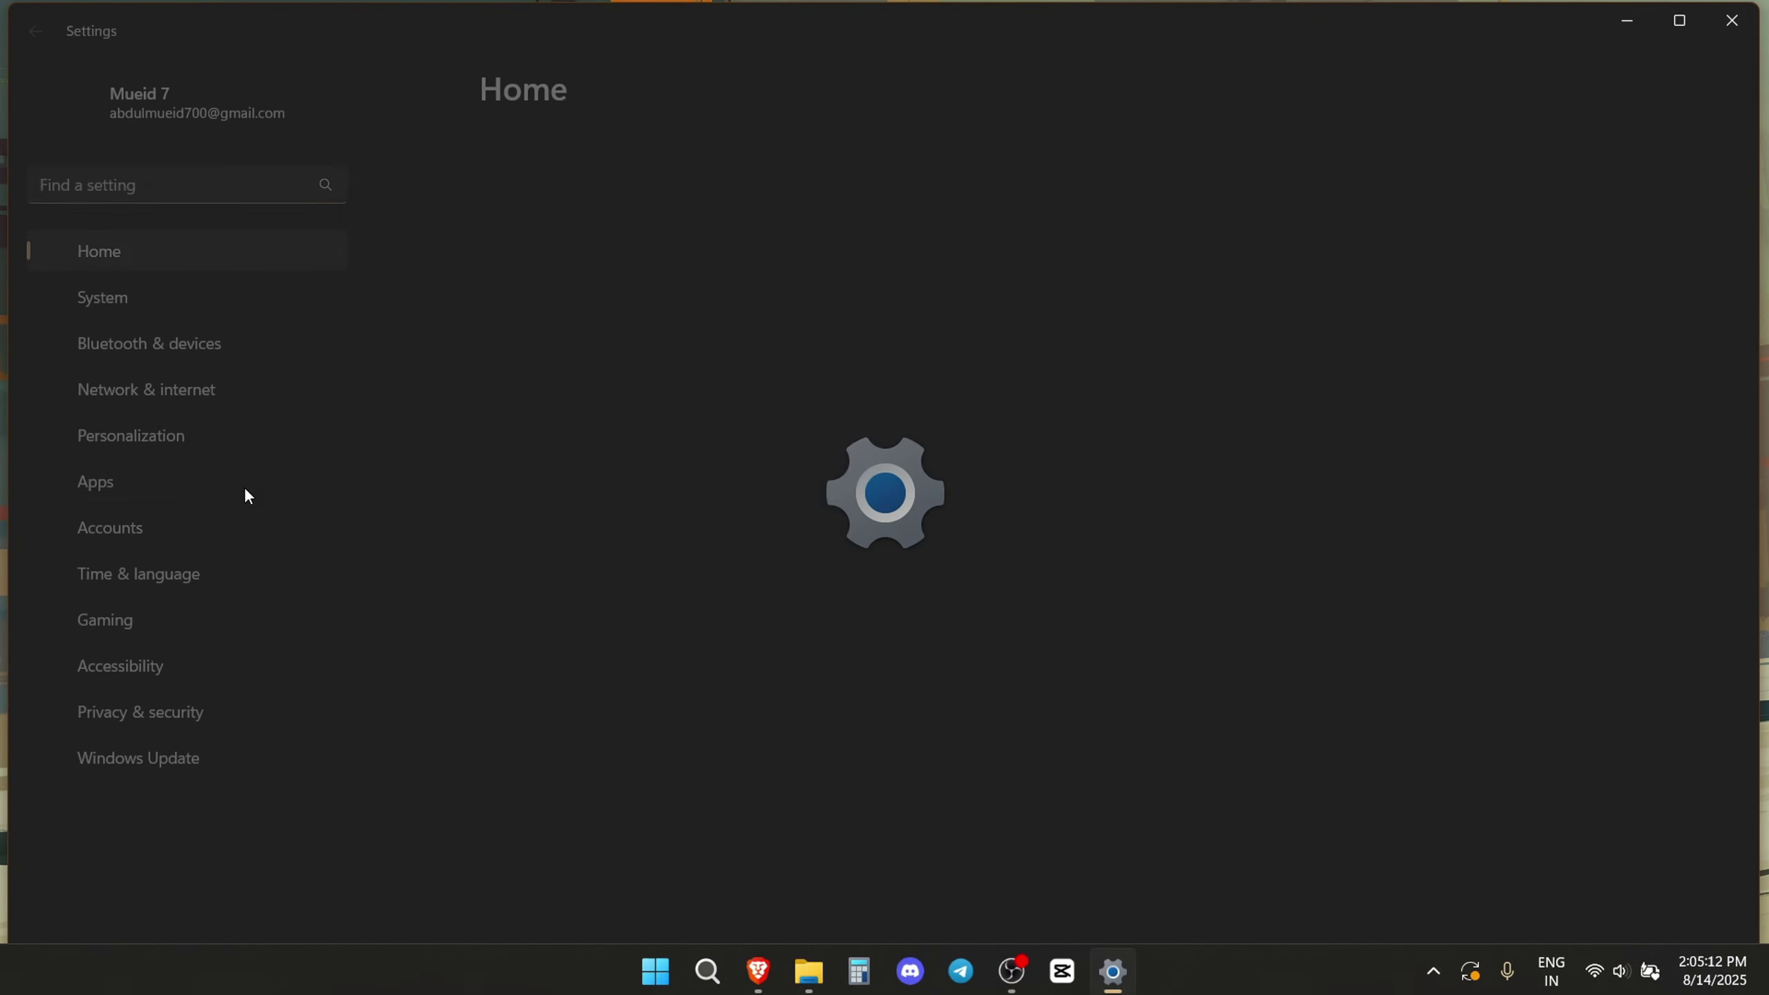
left_click(175, 726)
scroll(737, 551, "down", 6)
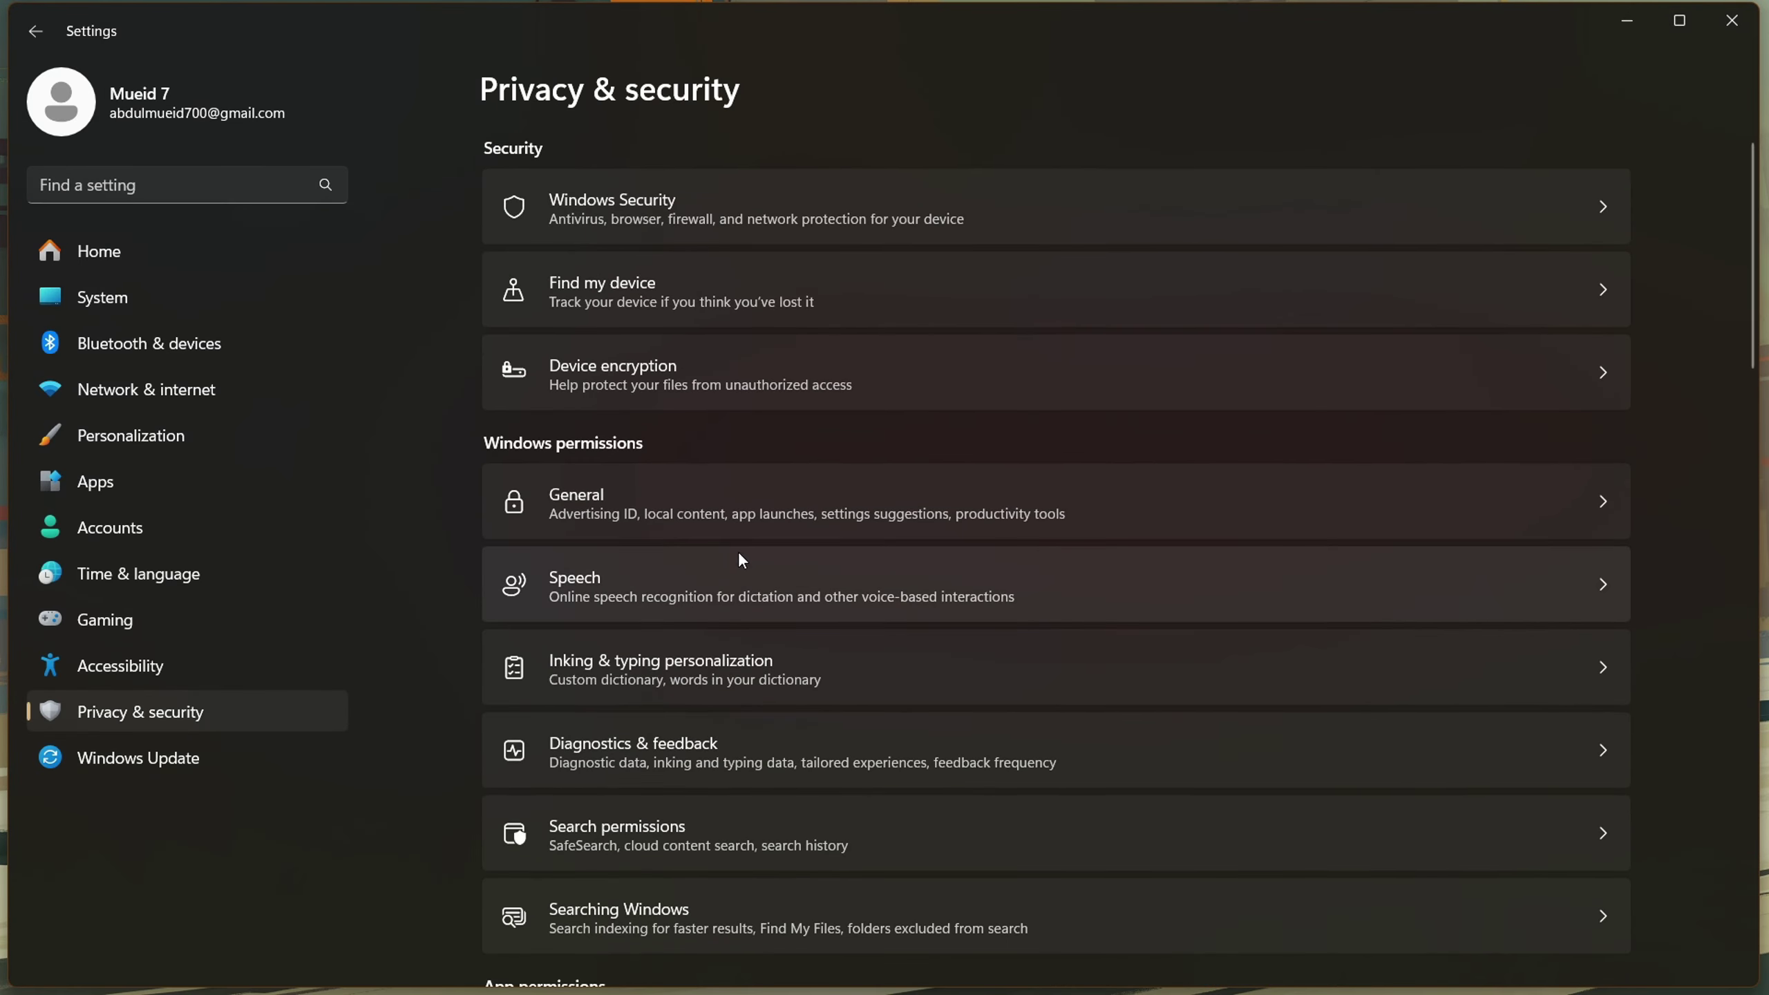
scroll(730, 431, "down", 2)
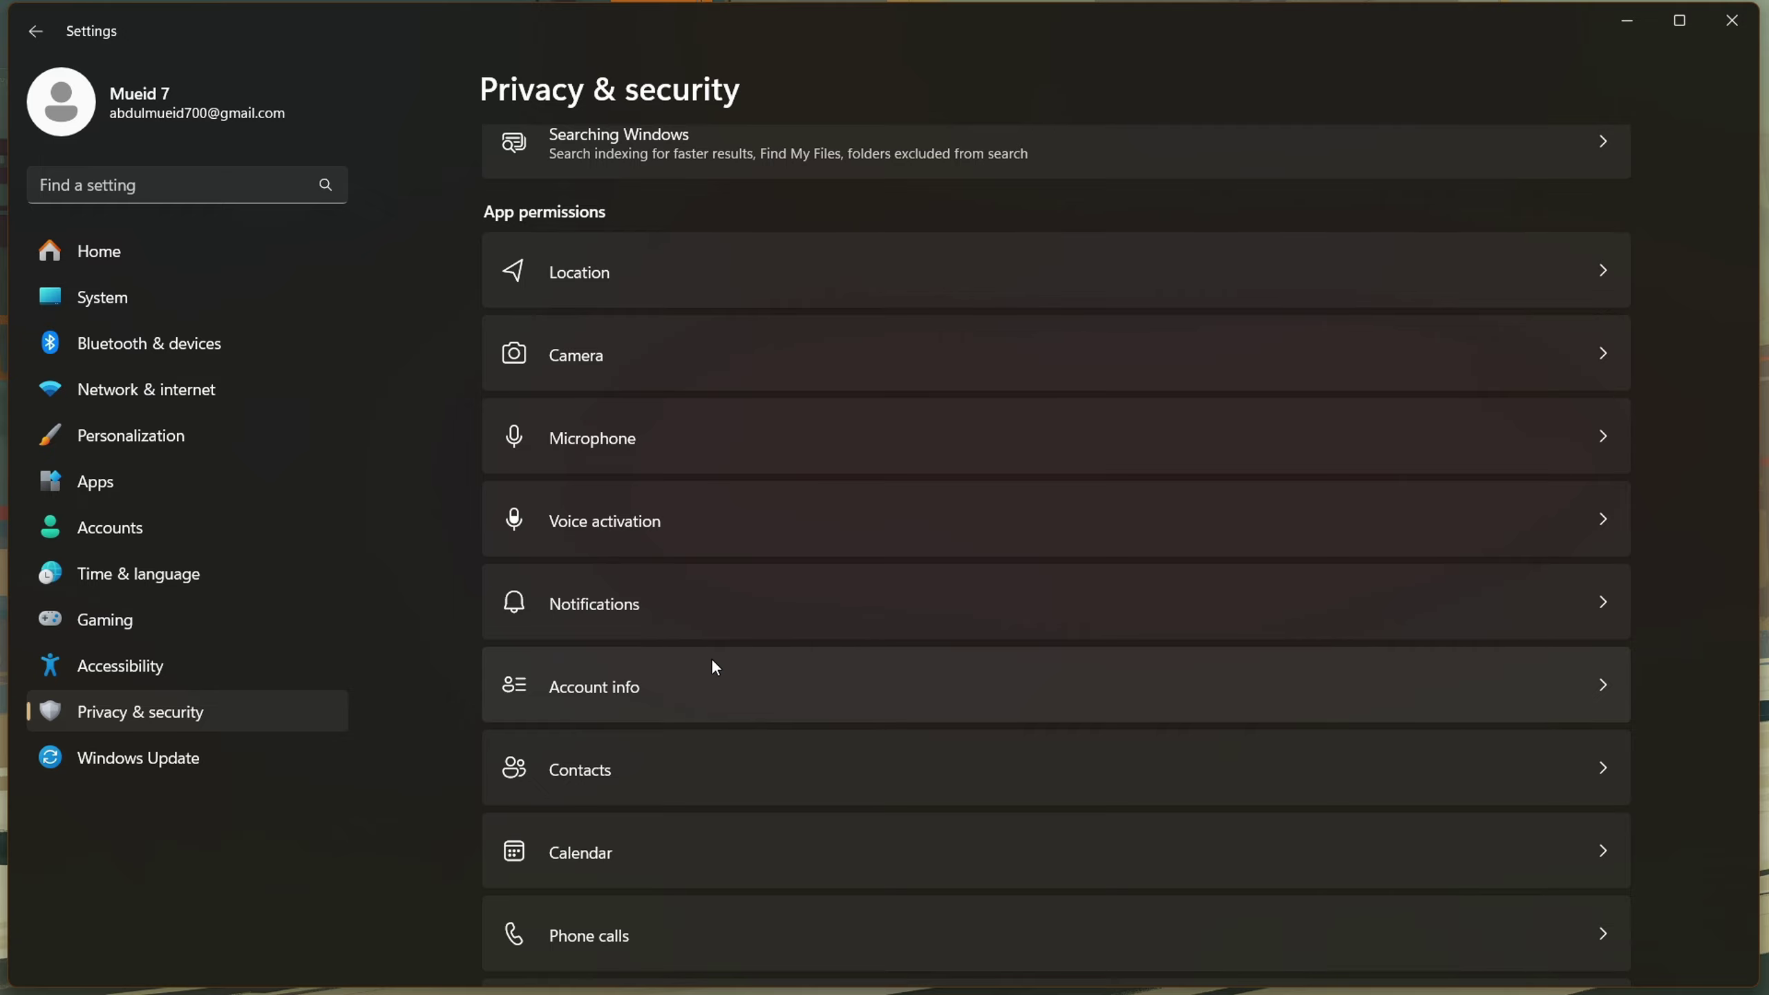
Step: Turn off Location services for the device, confirm the change, and return to Privacy & security
left_click(670, 268)
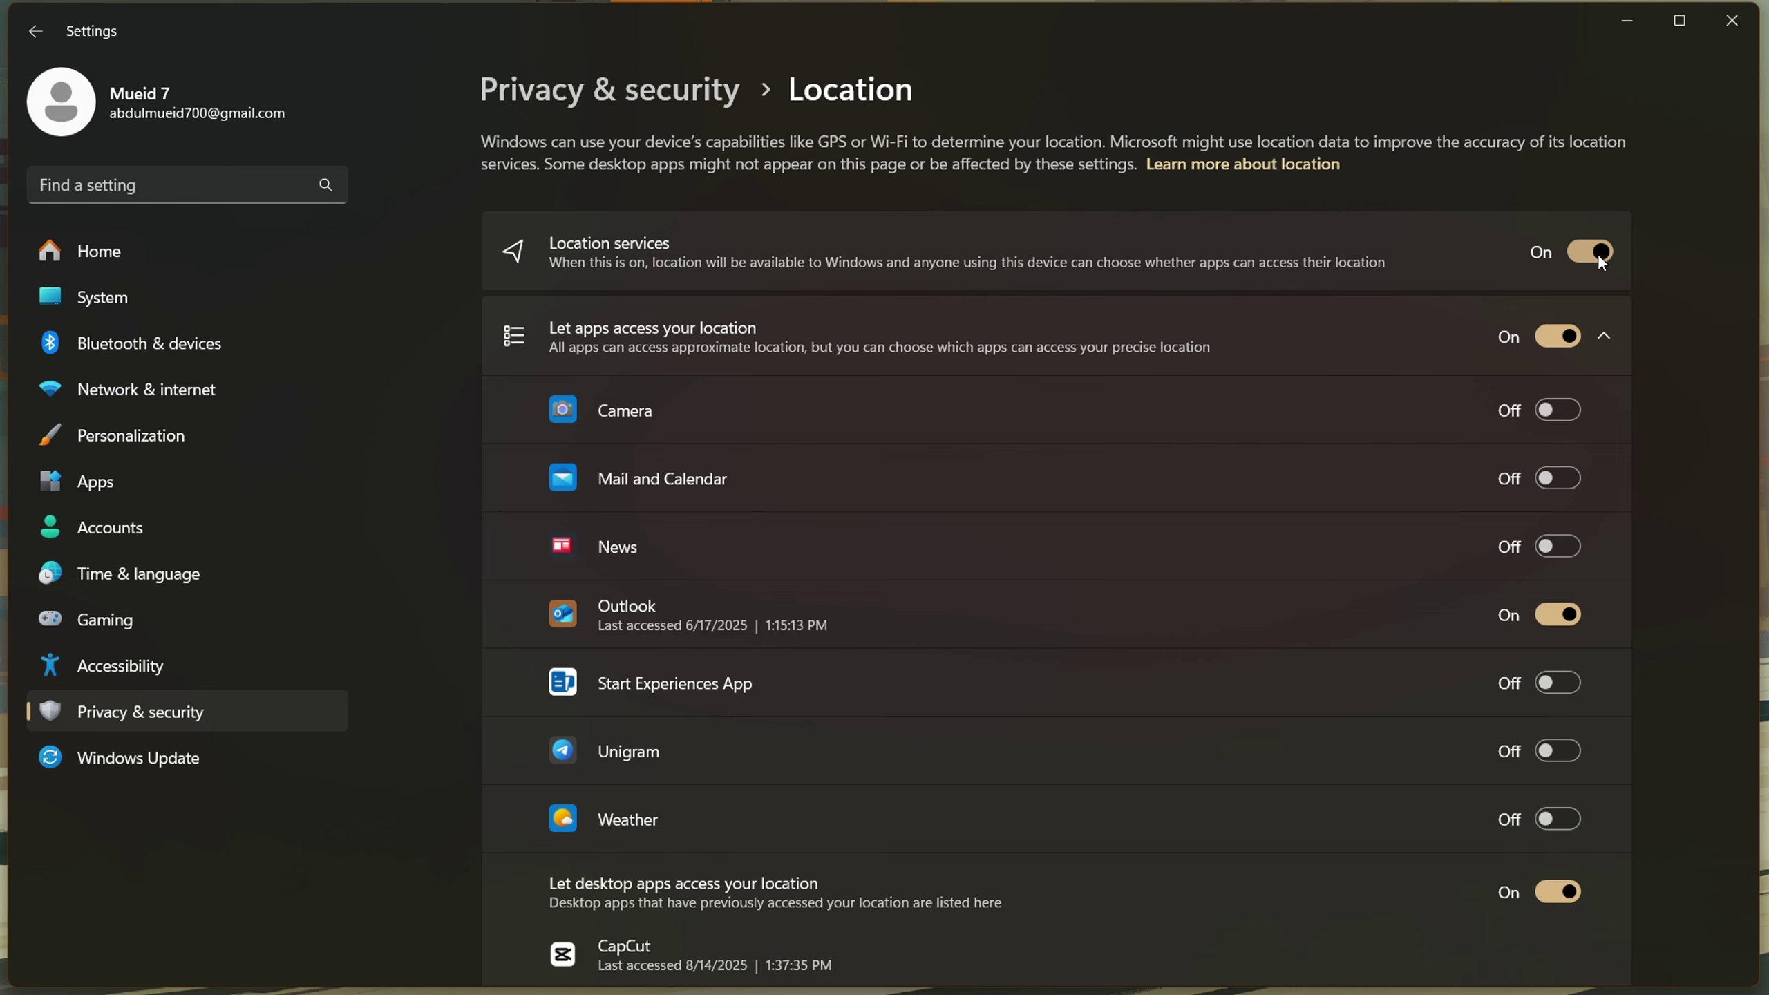
left_click(1597, 253)
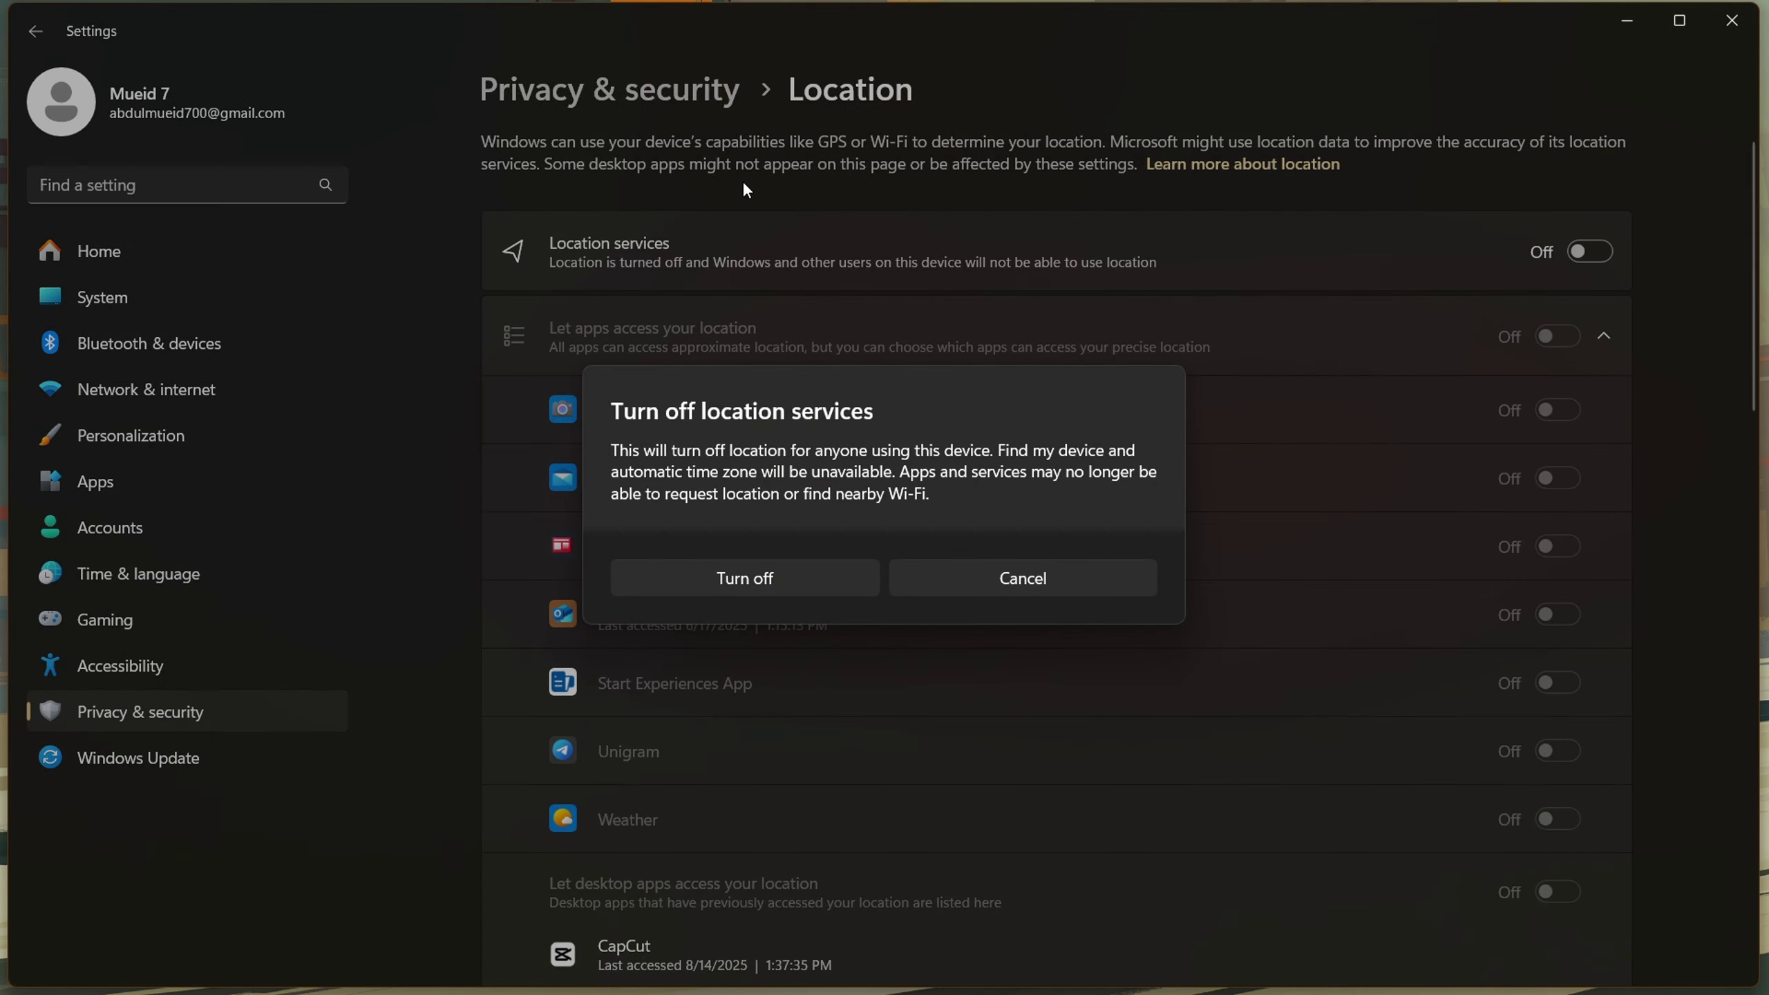
left_click(810, 567)
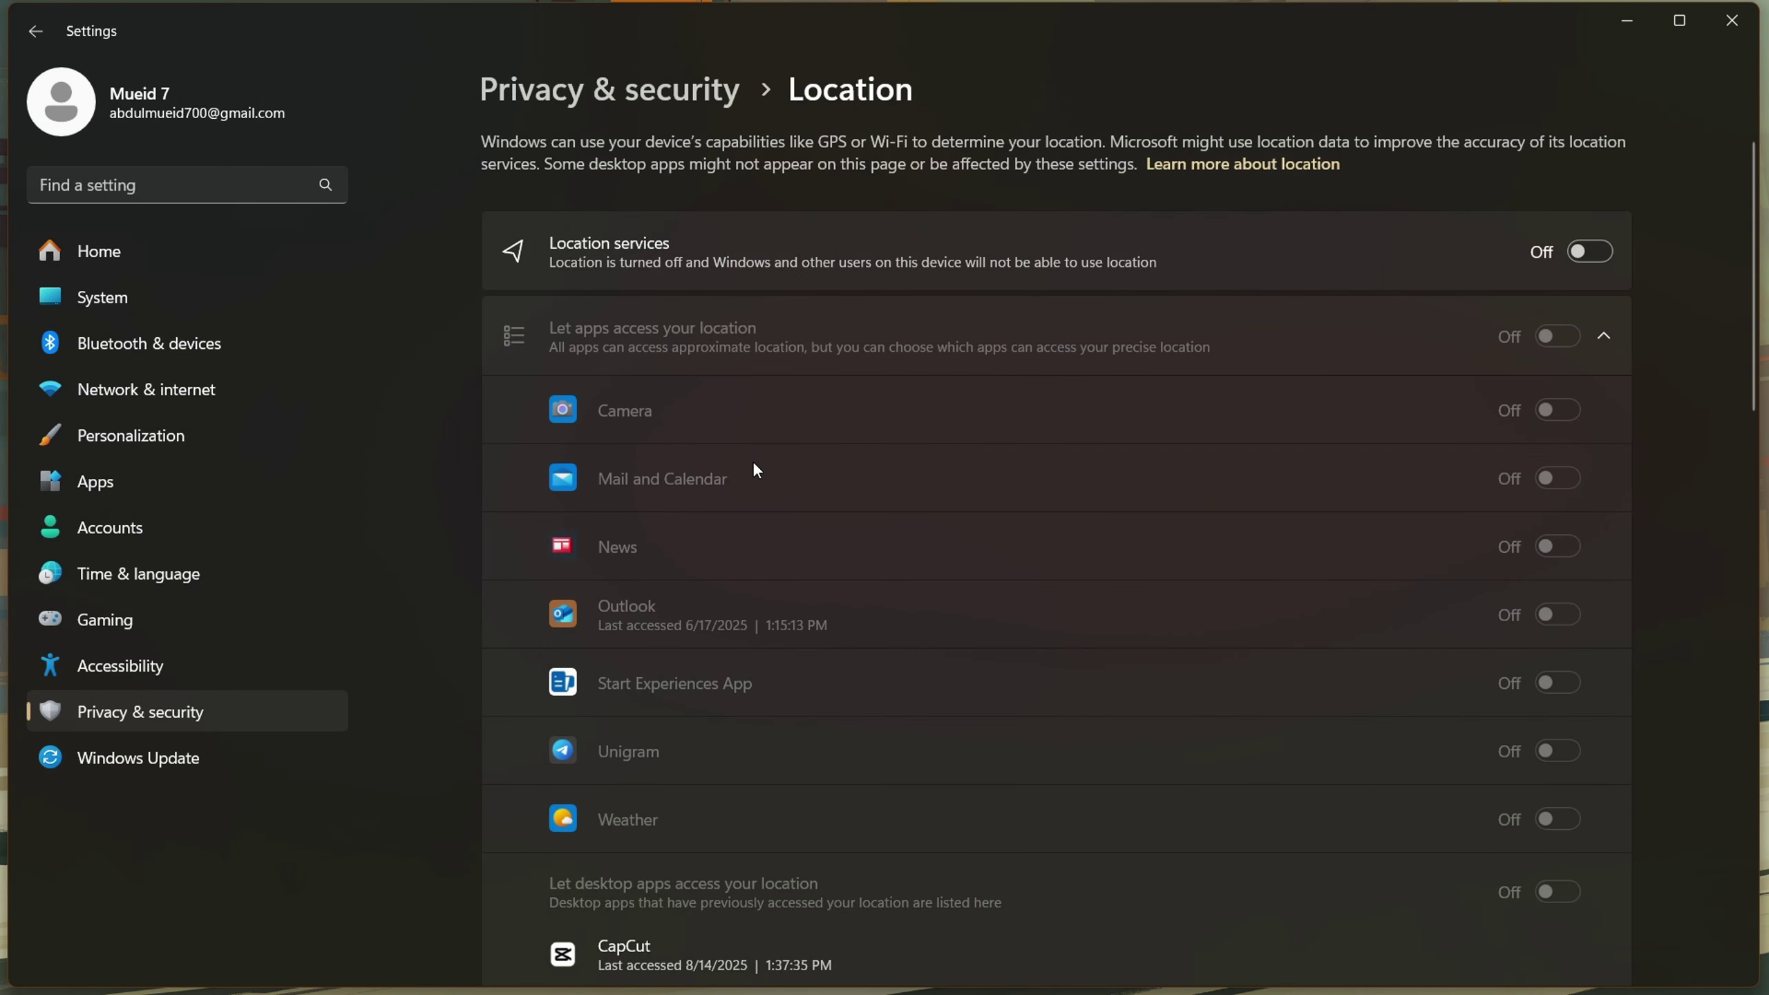
left_click(596, 97)
Step: Turn off Camera access in the app permissions and return to Privacy & security
scroll(676, 585, "down", 5)
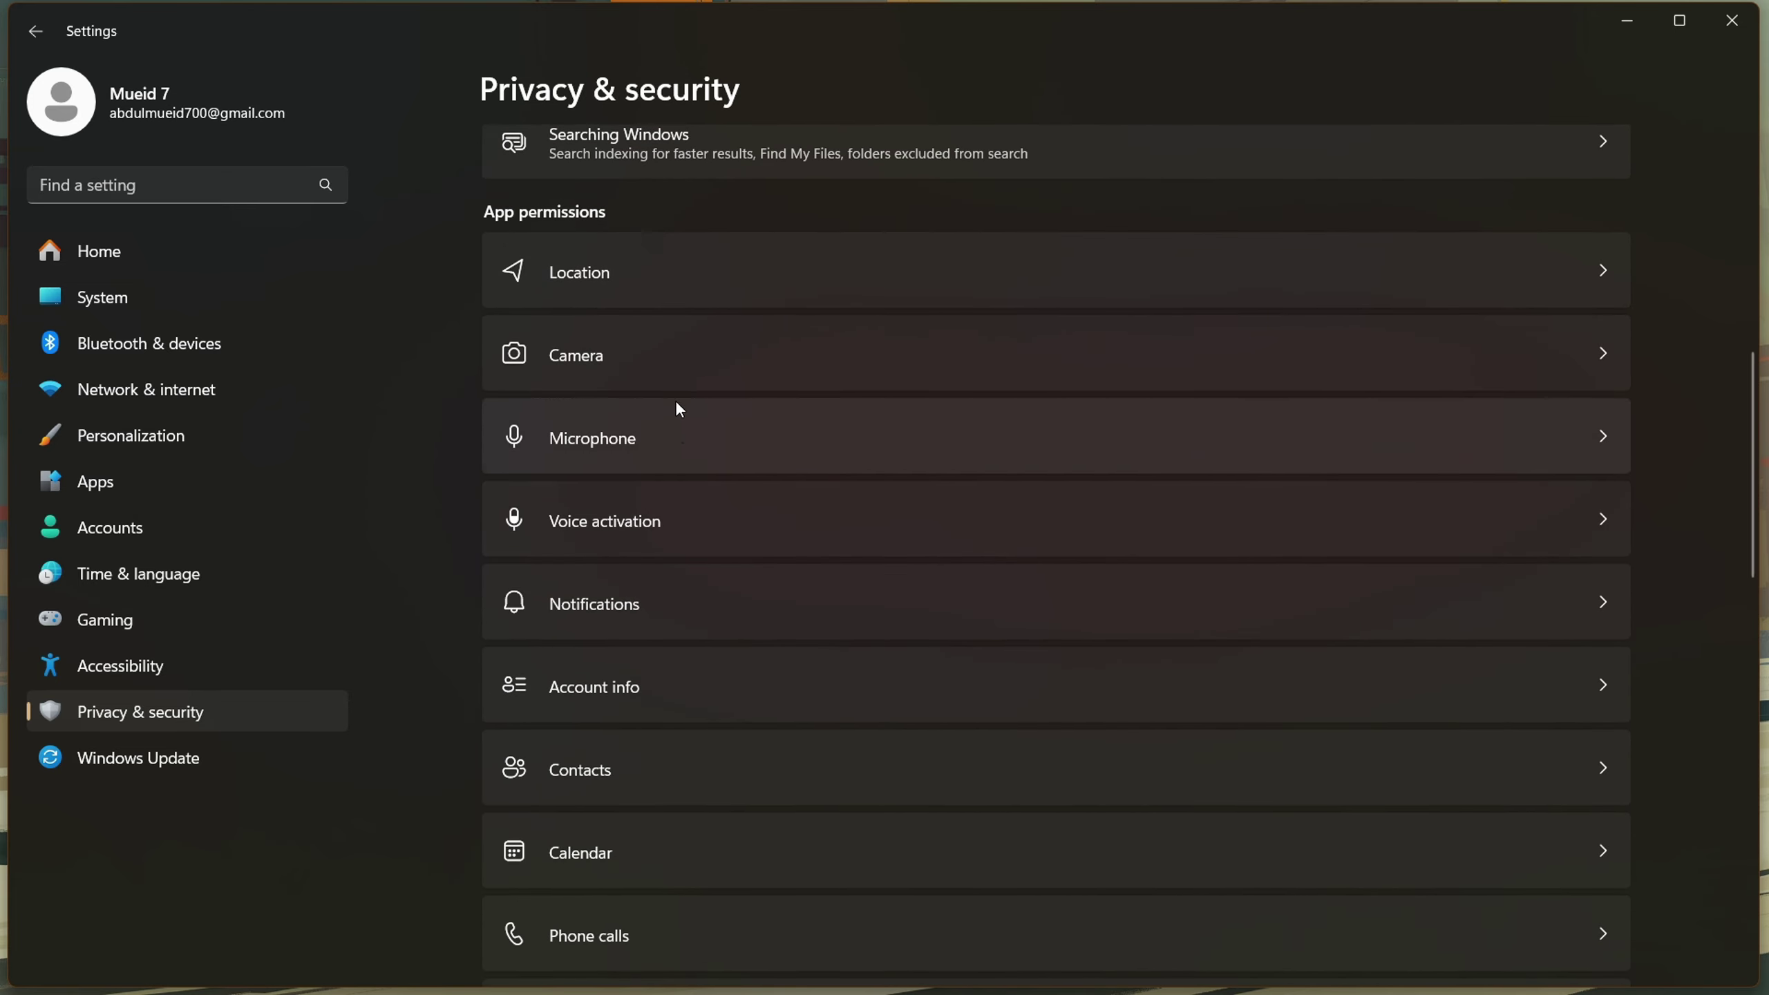
left_click(670, 375)
left_click(1588, 252)
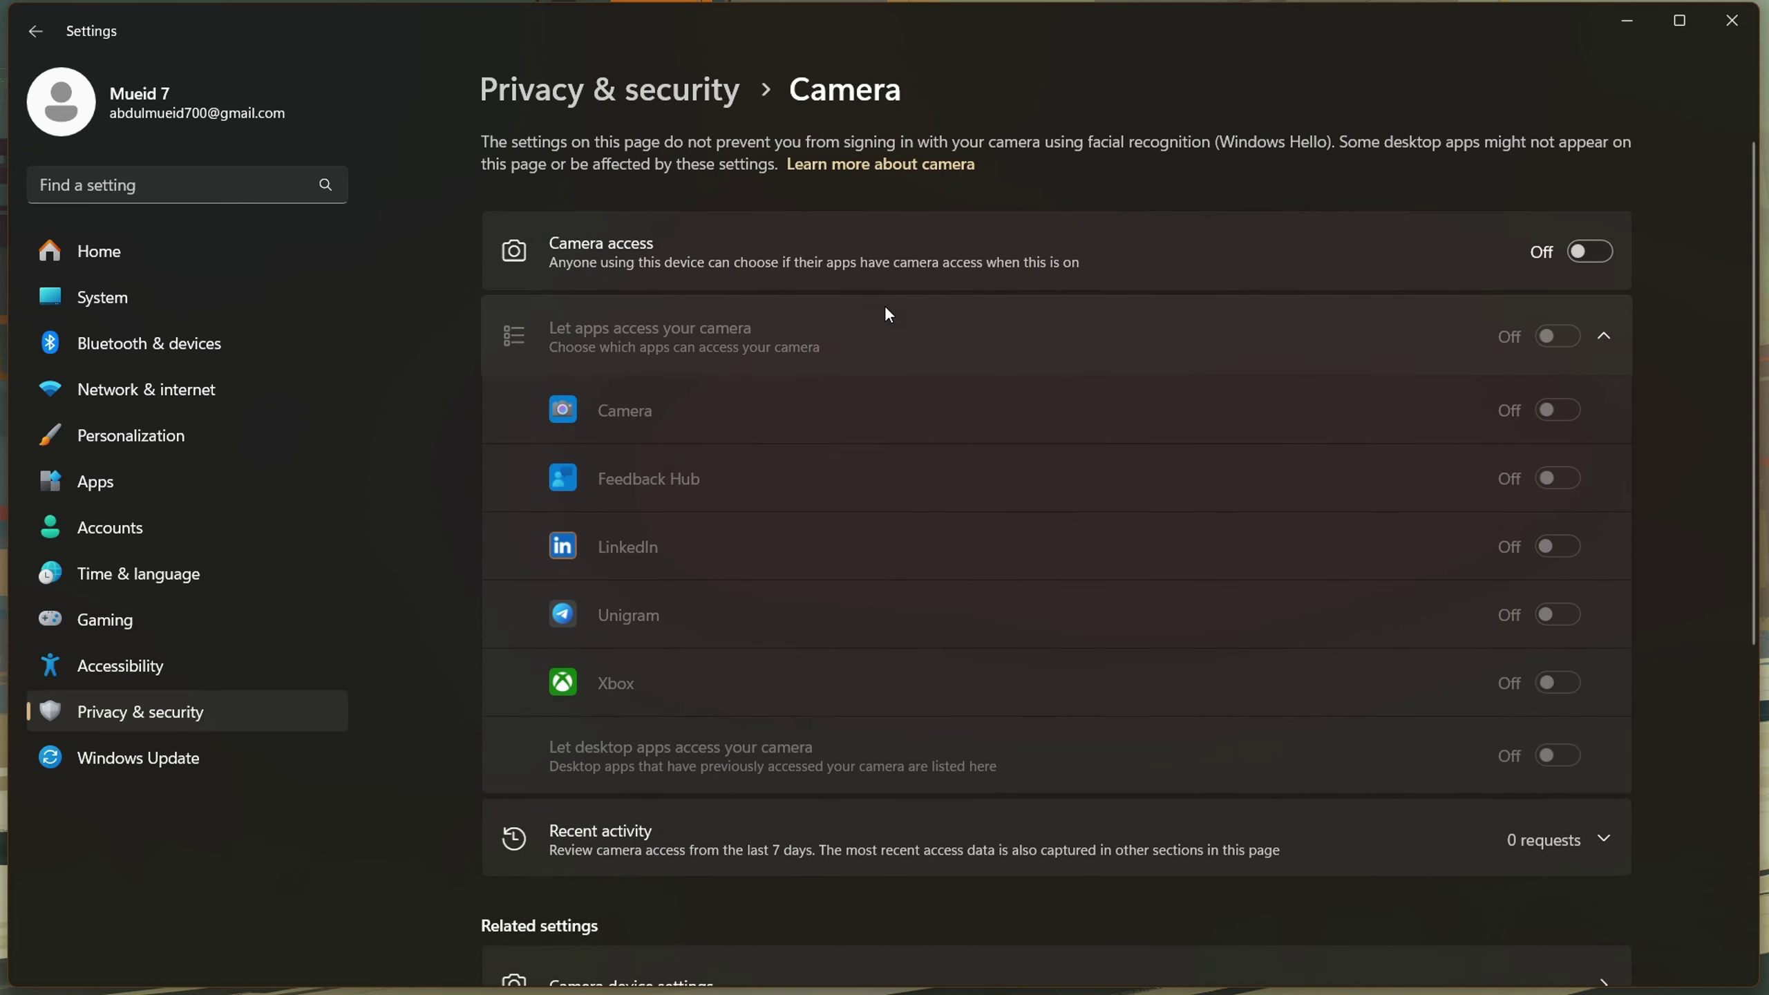
left_click(556, 90)
Step: Turn off Notification access in the app permissions and return to Privacy & security
scroll(616, 652, "down", 3)
scroll(620, 661, "down", 6)
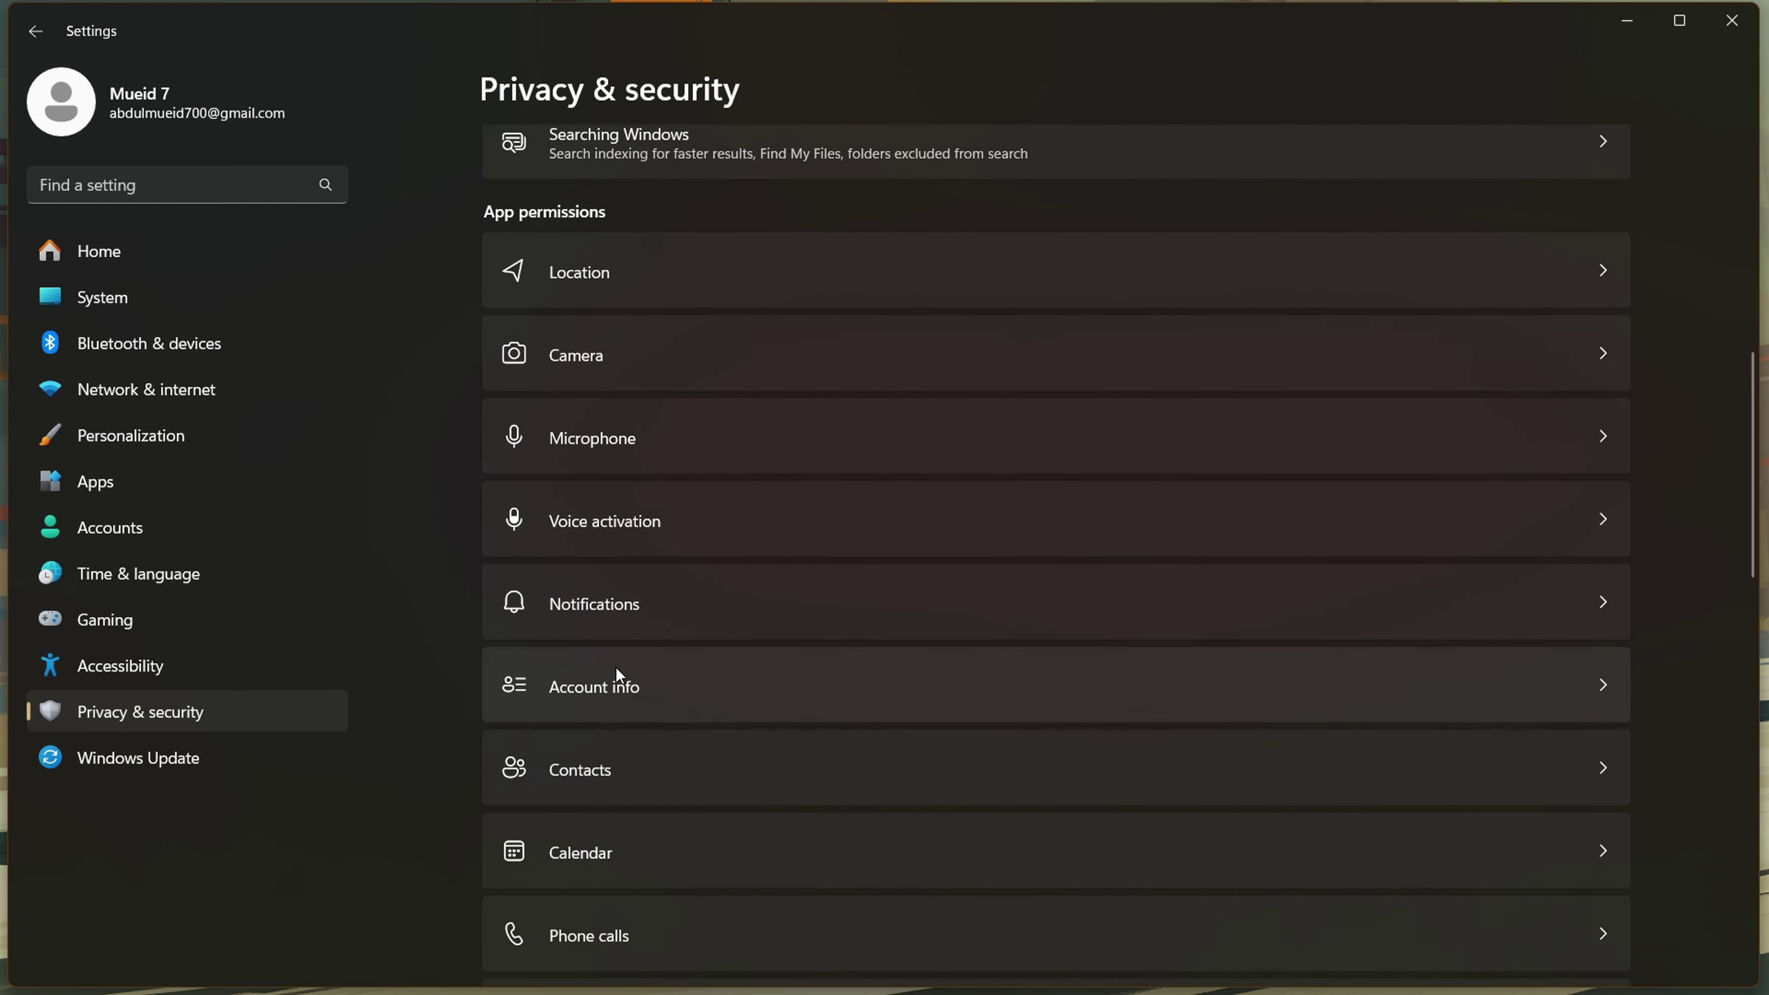
left_click(613, 608)
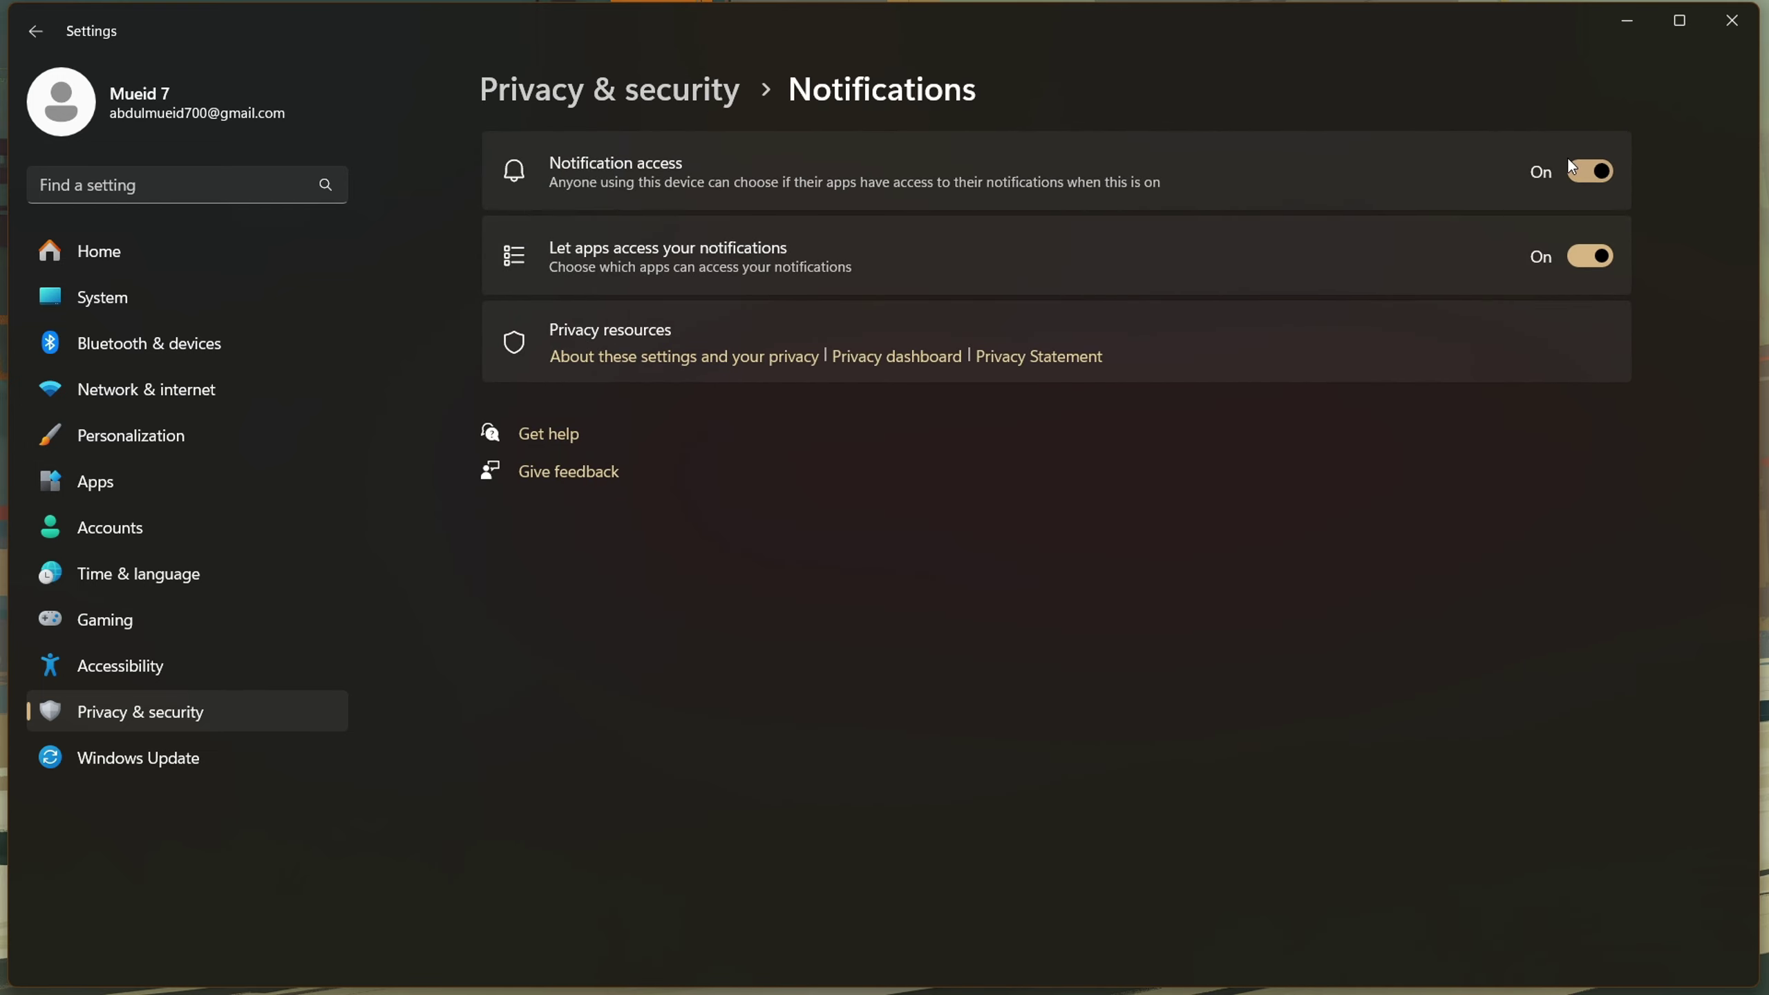
left_click(1590, 170)
left_click(519, 98)
Step: Review the remaining app permissions under Privacy & security, from Notifications down to Messaging and Other devices
scroll(603, 660, "down", 10)
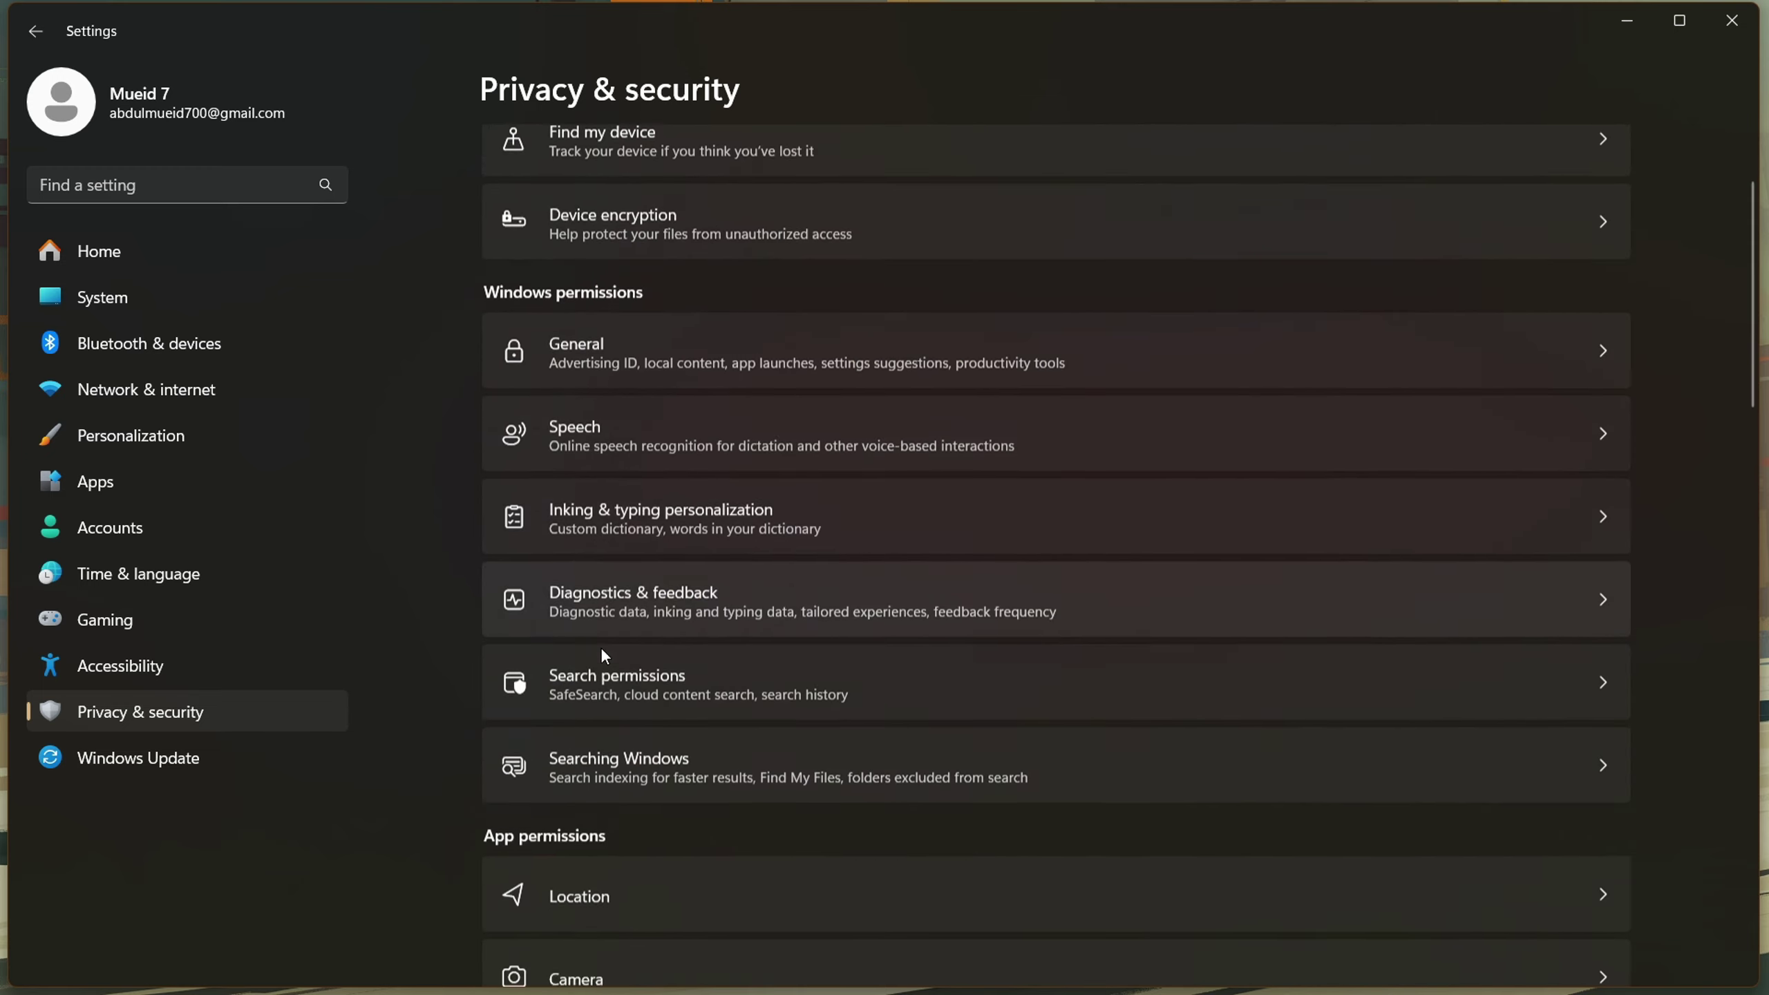
scroll(659, 669, "down", 5)
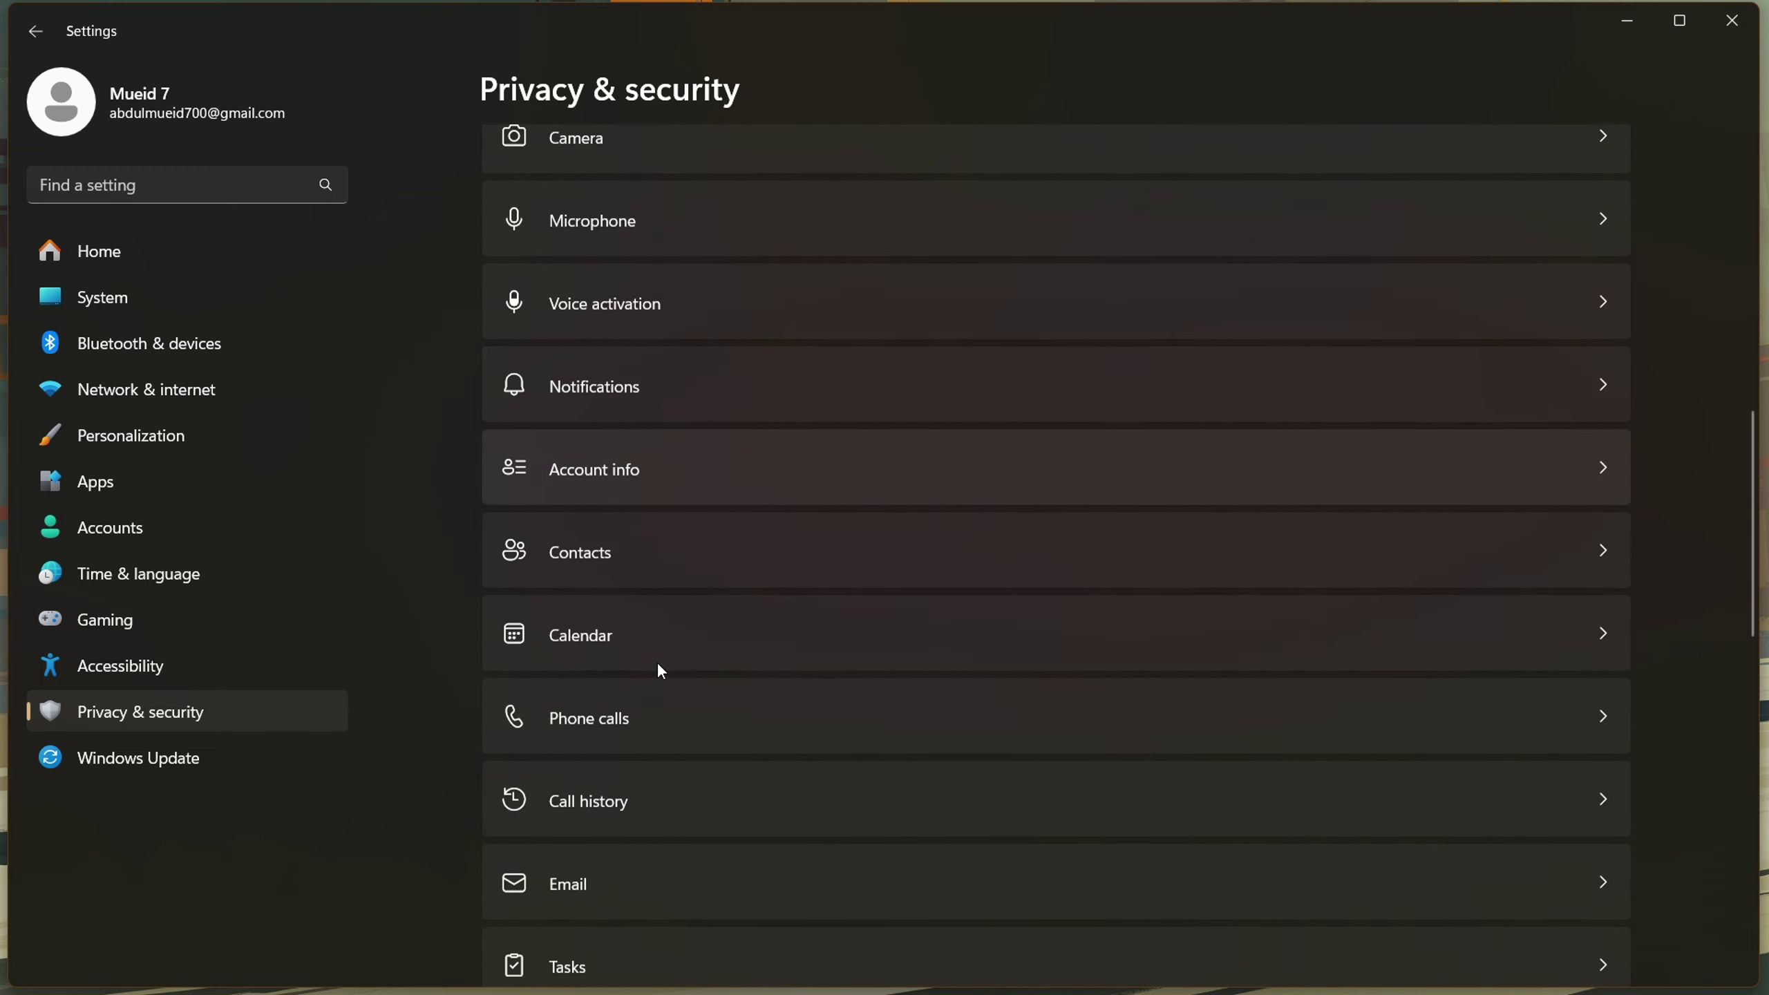
scroll(661, 671, "down", 2)
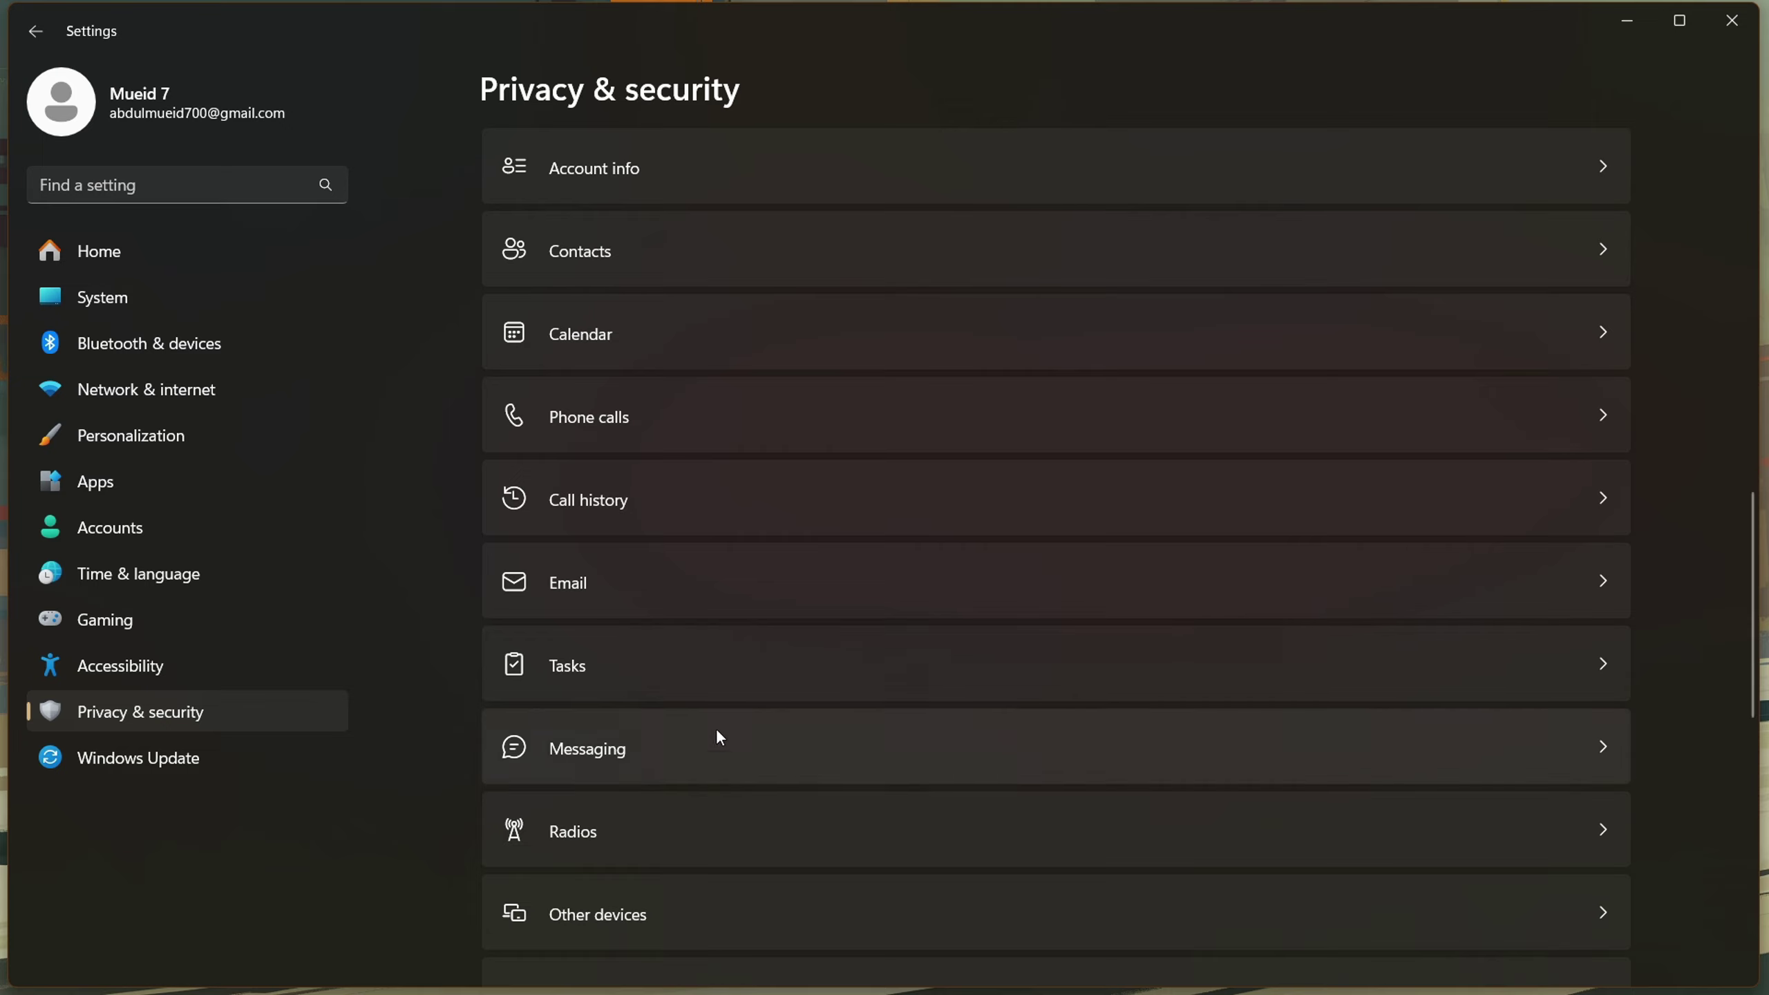
scroll(716, 724, "down", 2)
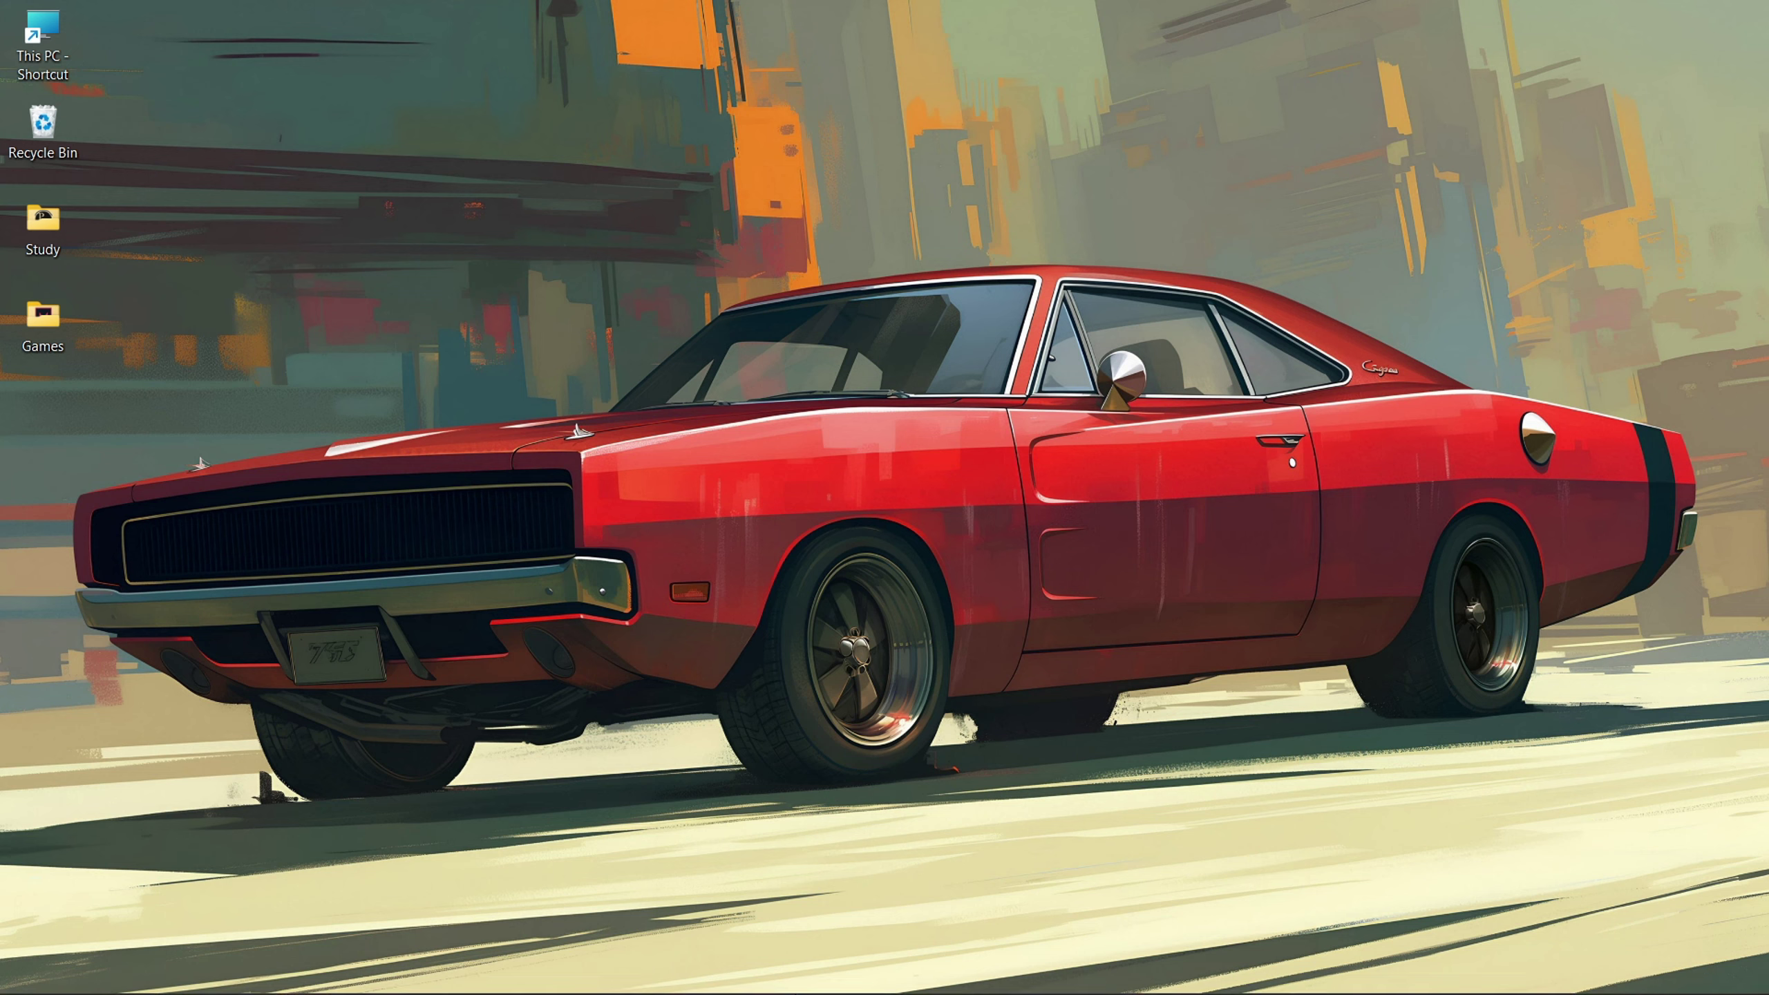
Step: Reopen Settings, bring up the Installed apps list, and sort it by Size (Large to small)
left_click(731, 968)
left_click(595, 268)
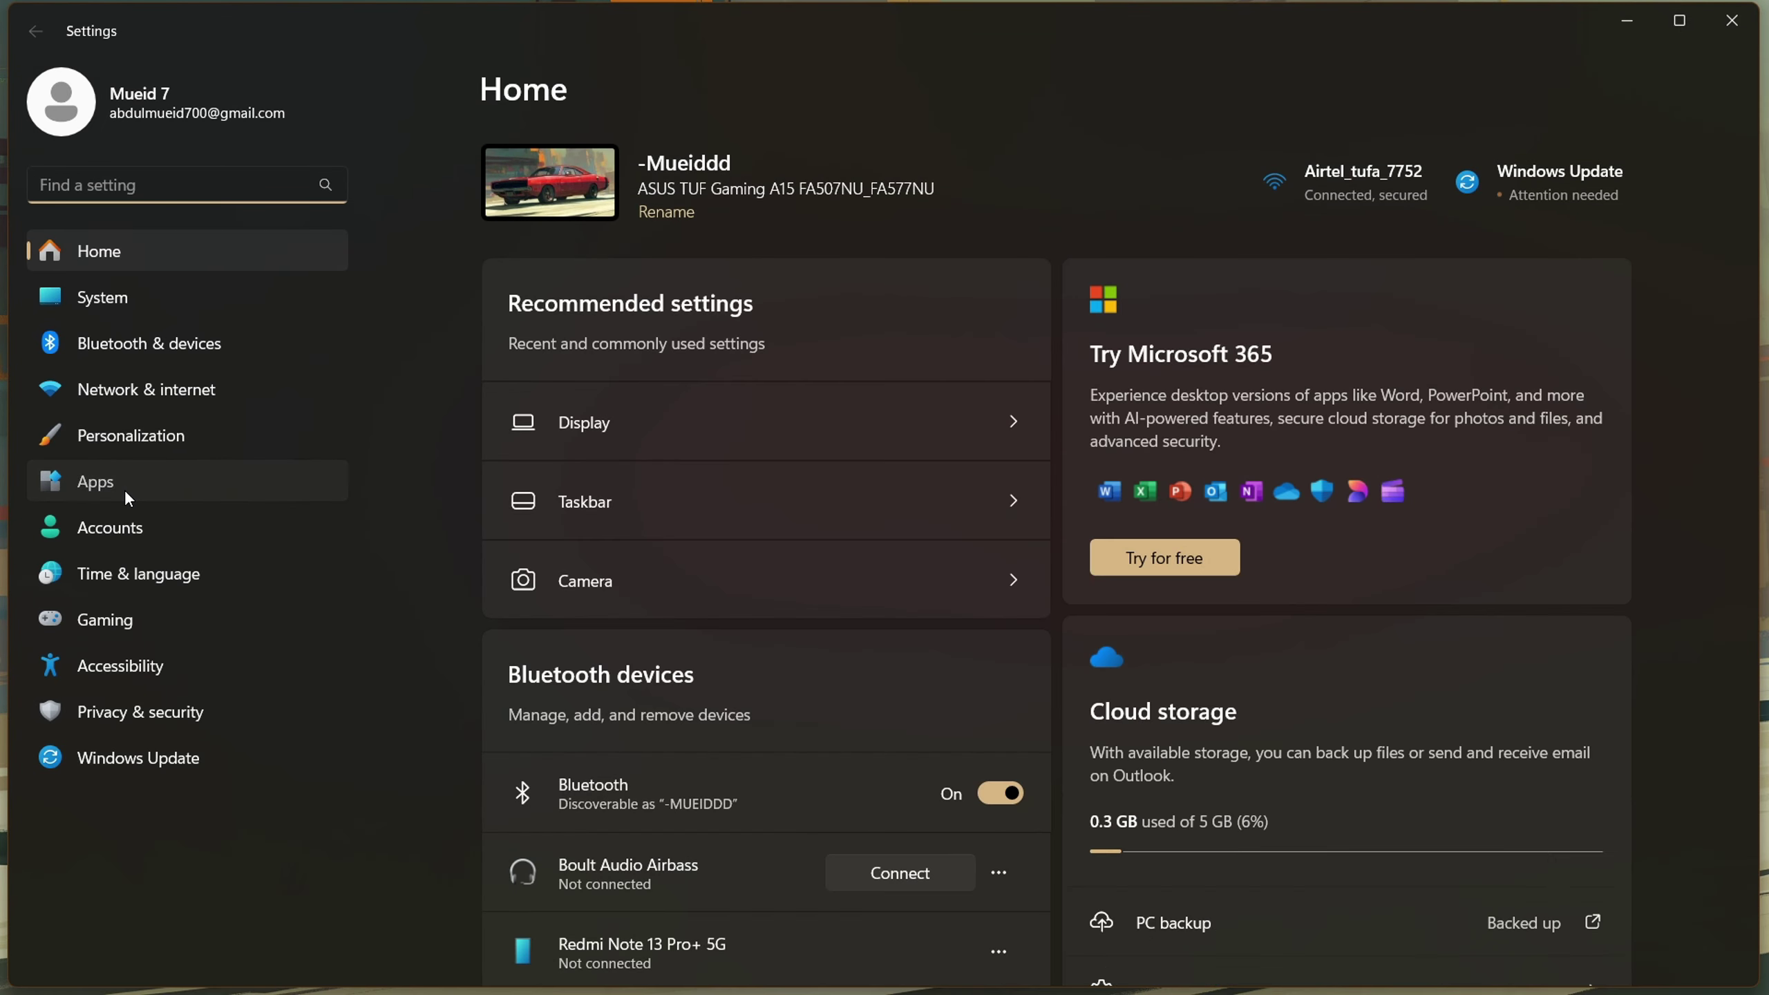
left_click(126, 493)
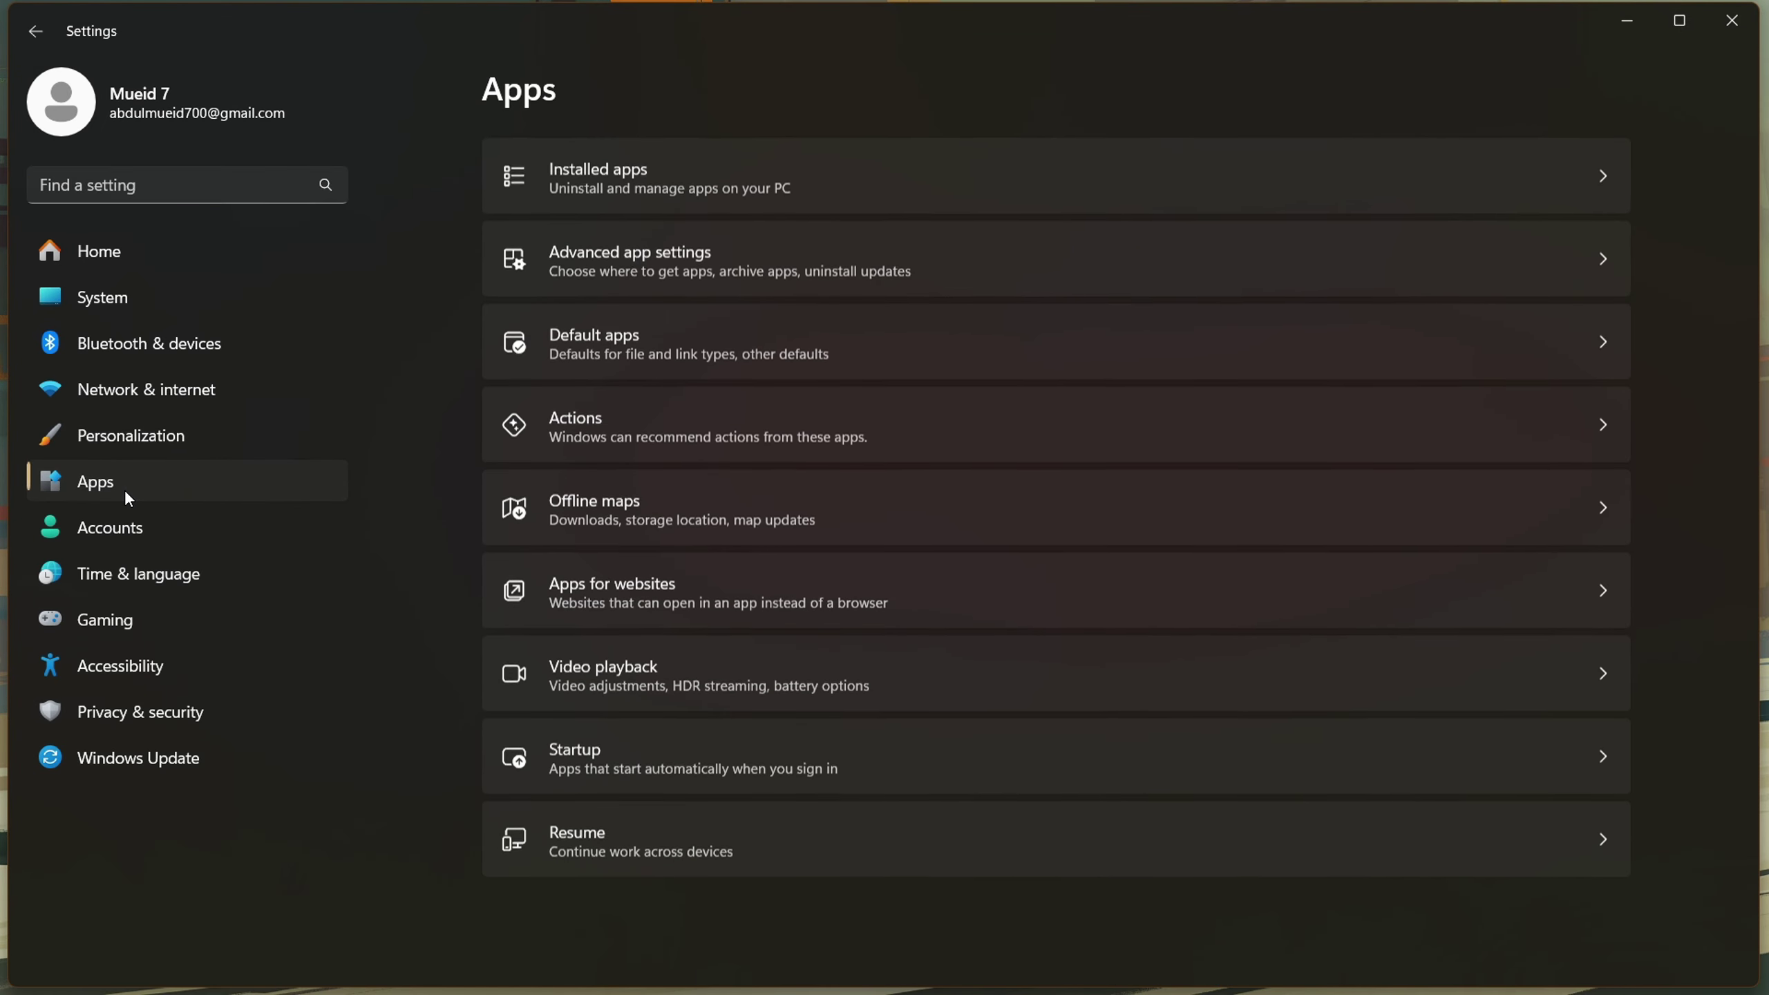
left_click(622, 188)
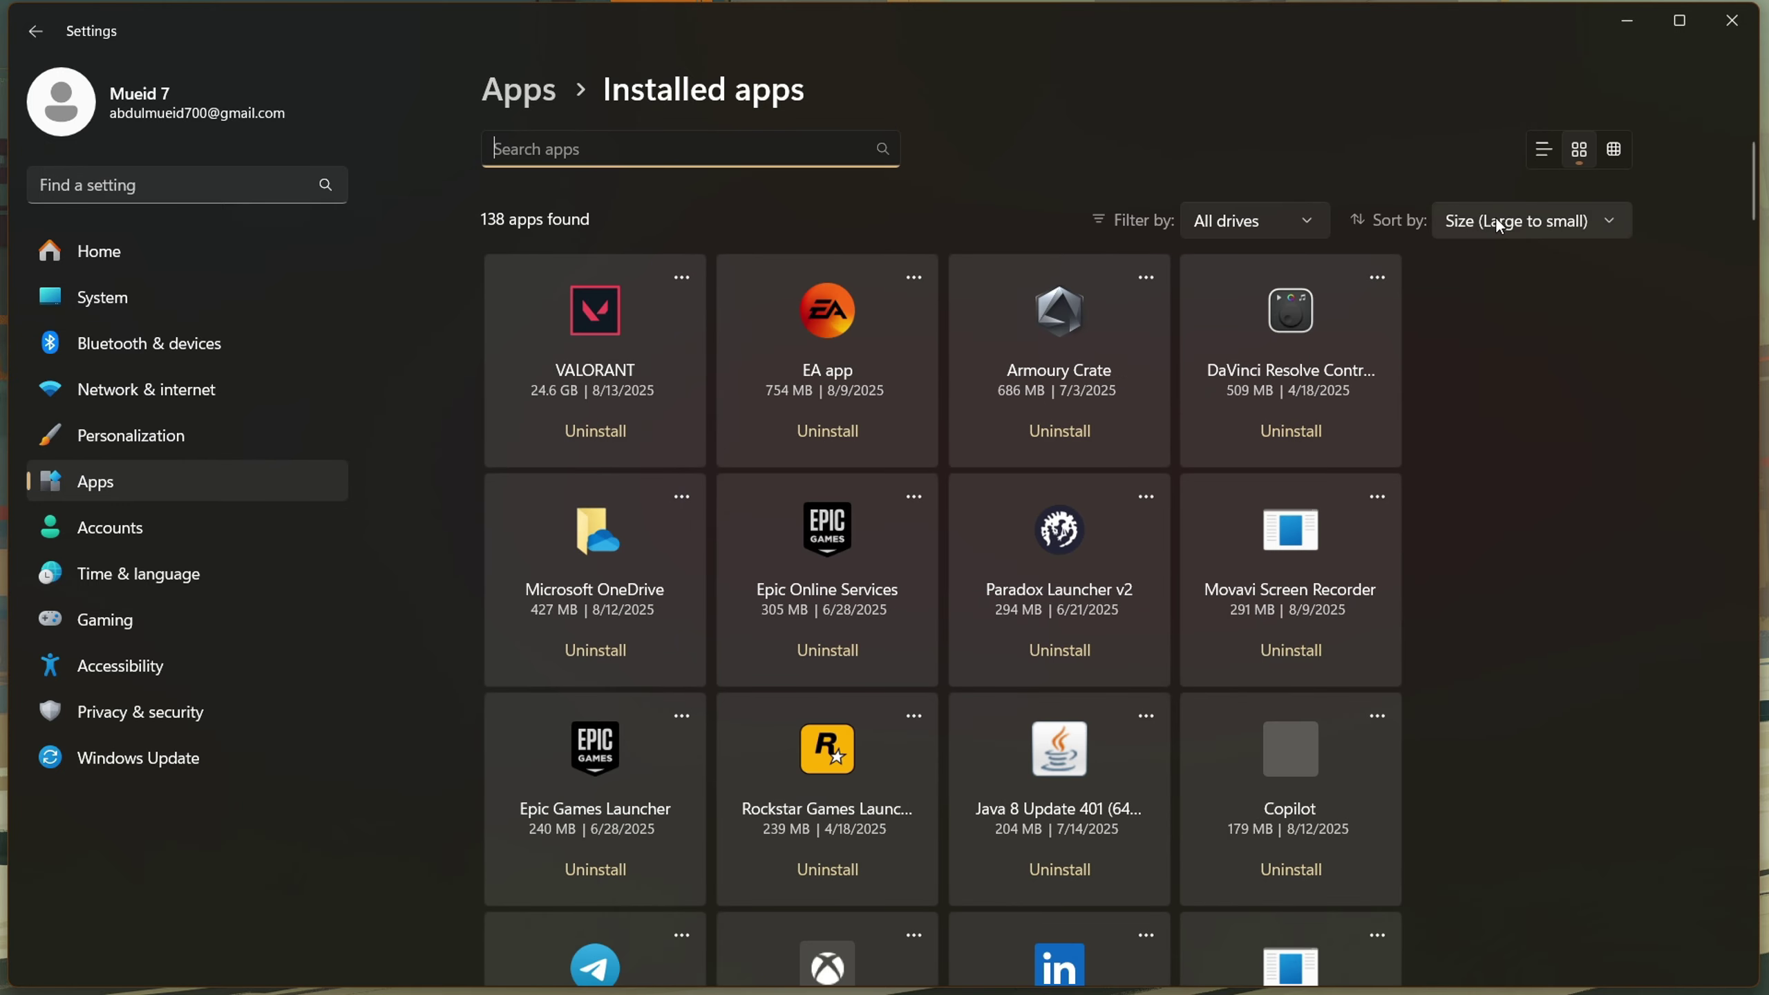
left_click(1499, 224)
left_click(1528, 394)
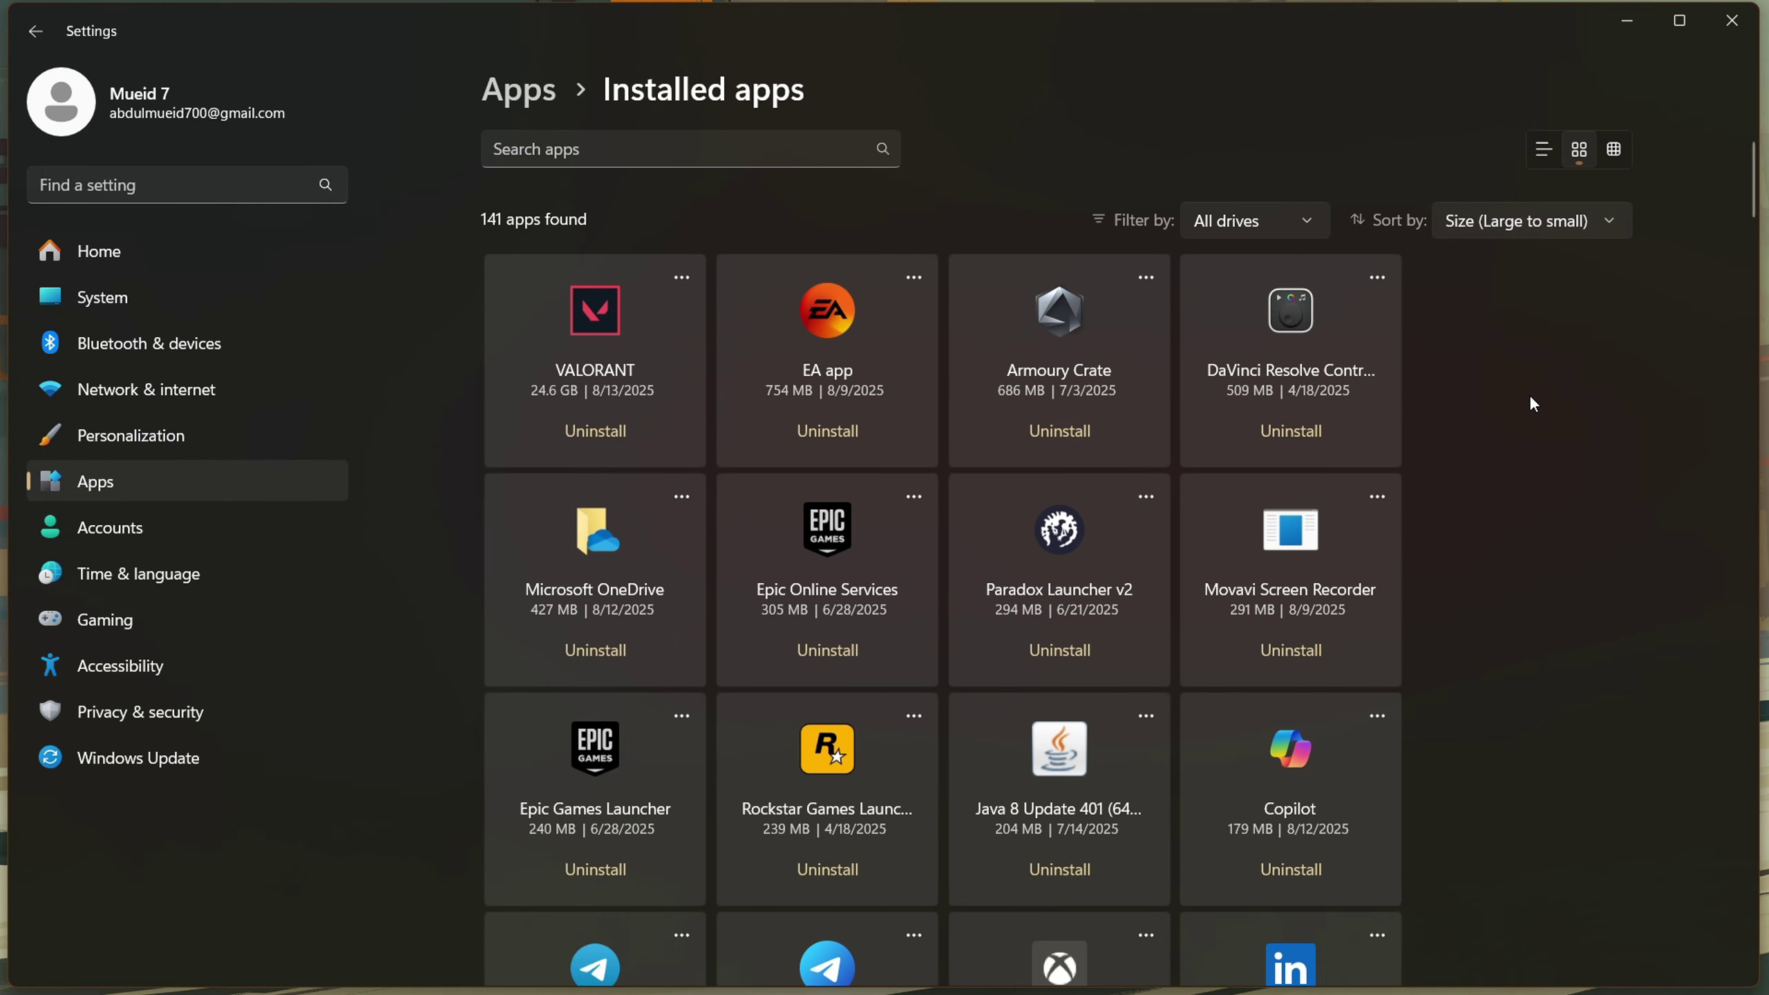
Step: Uninstall Paradox Launcher v2 and close its setup window
scroll(1045, 445, "down", 3)
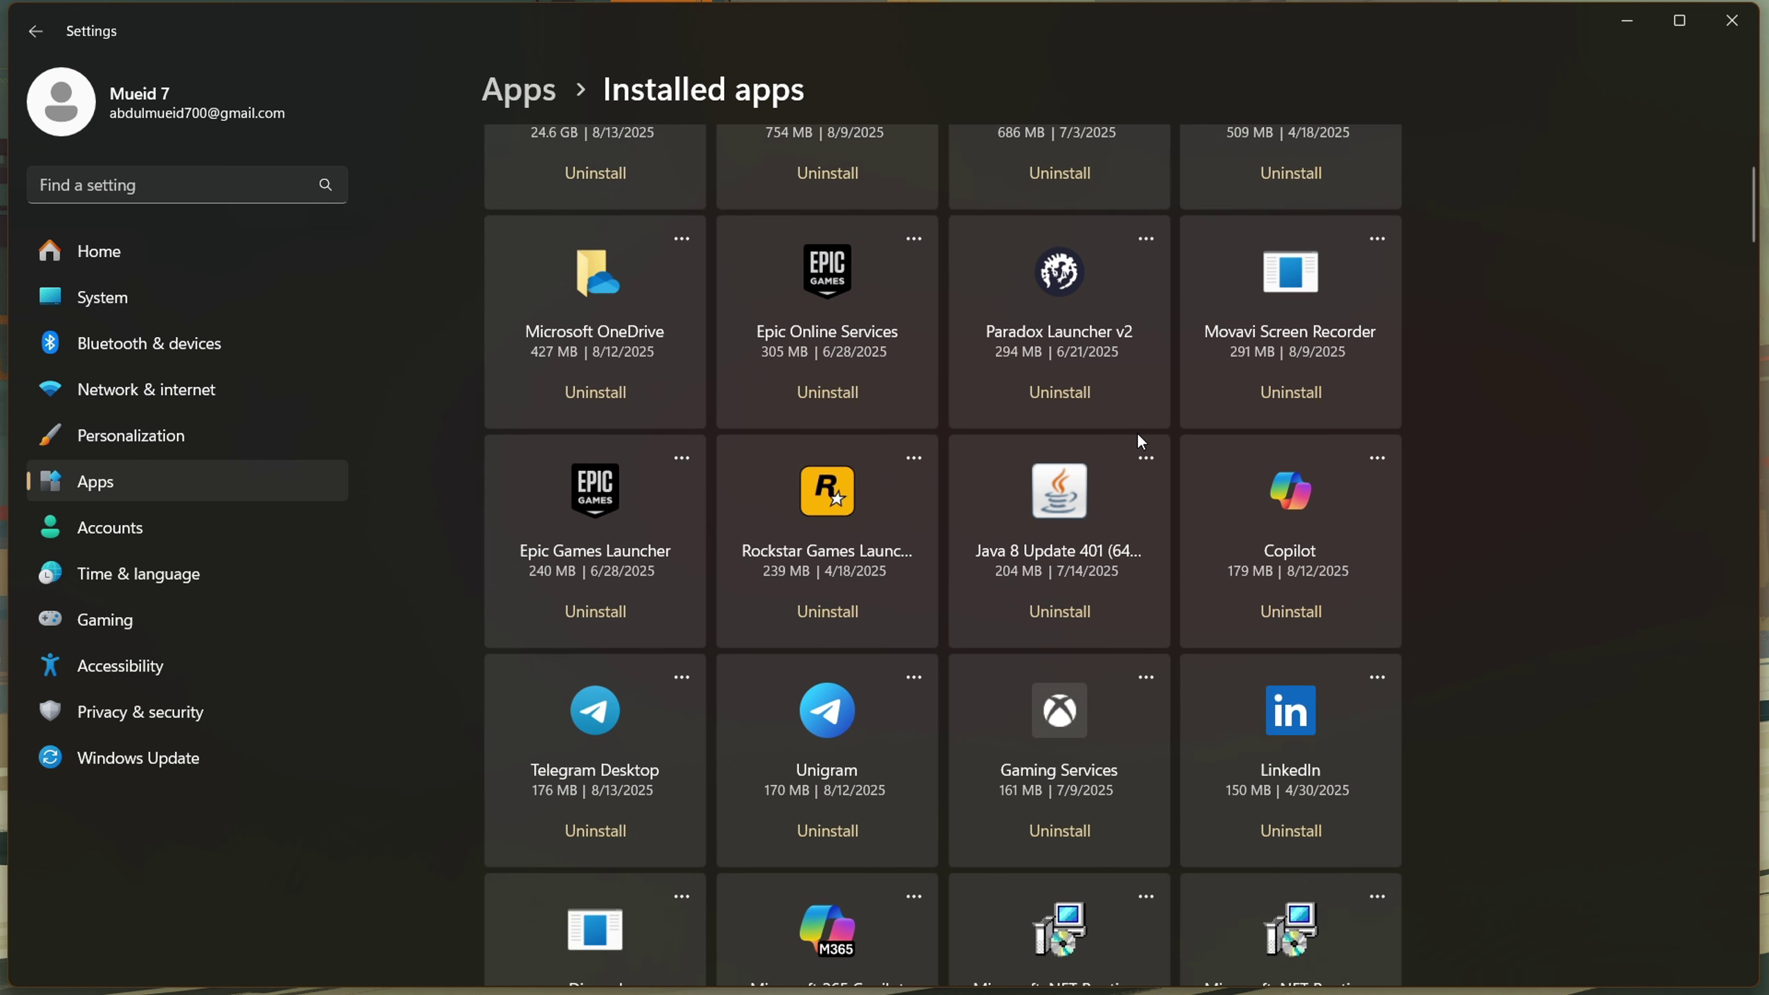
left_click(1064, 393)
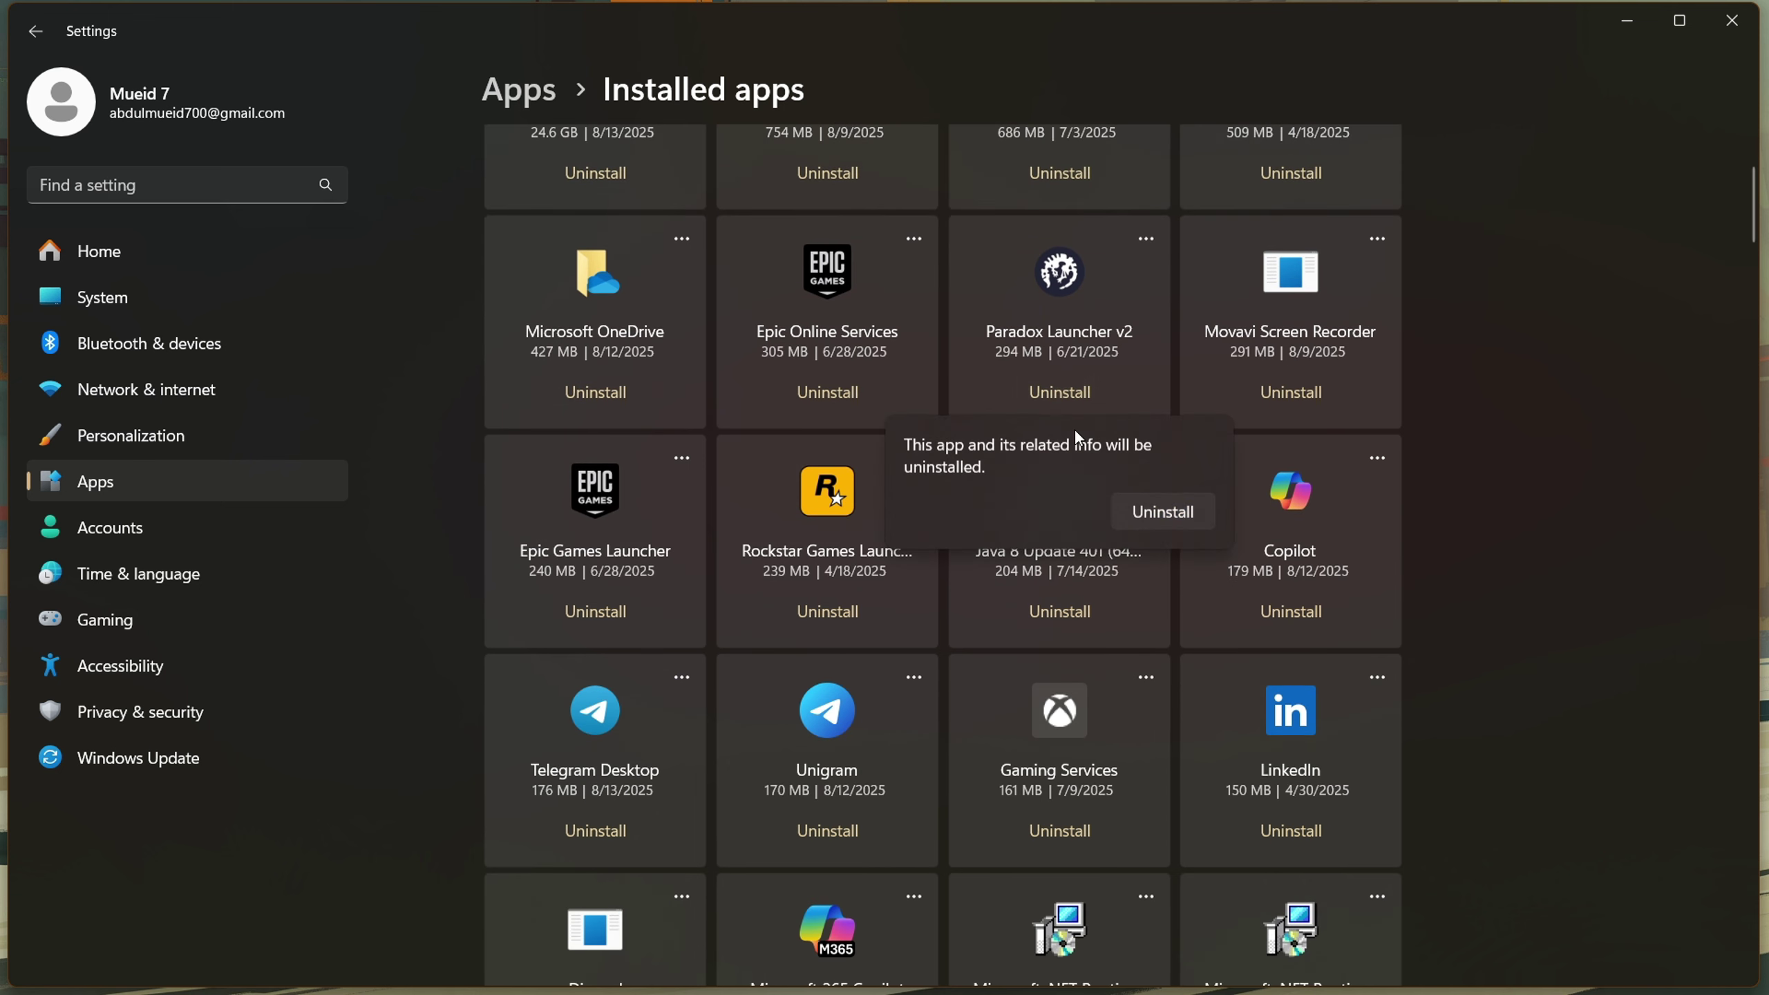
left_click(1193, 516)
left_click(1016, 649)
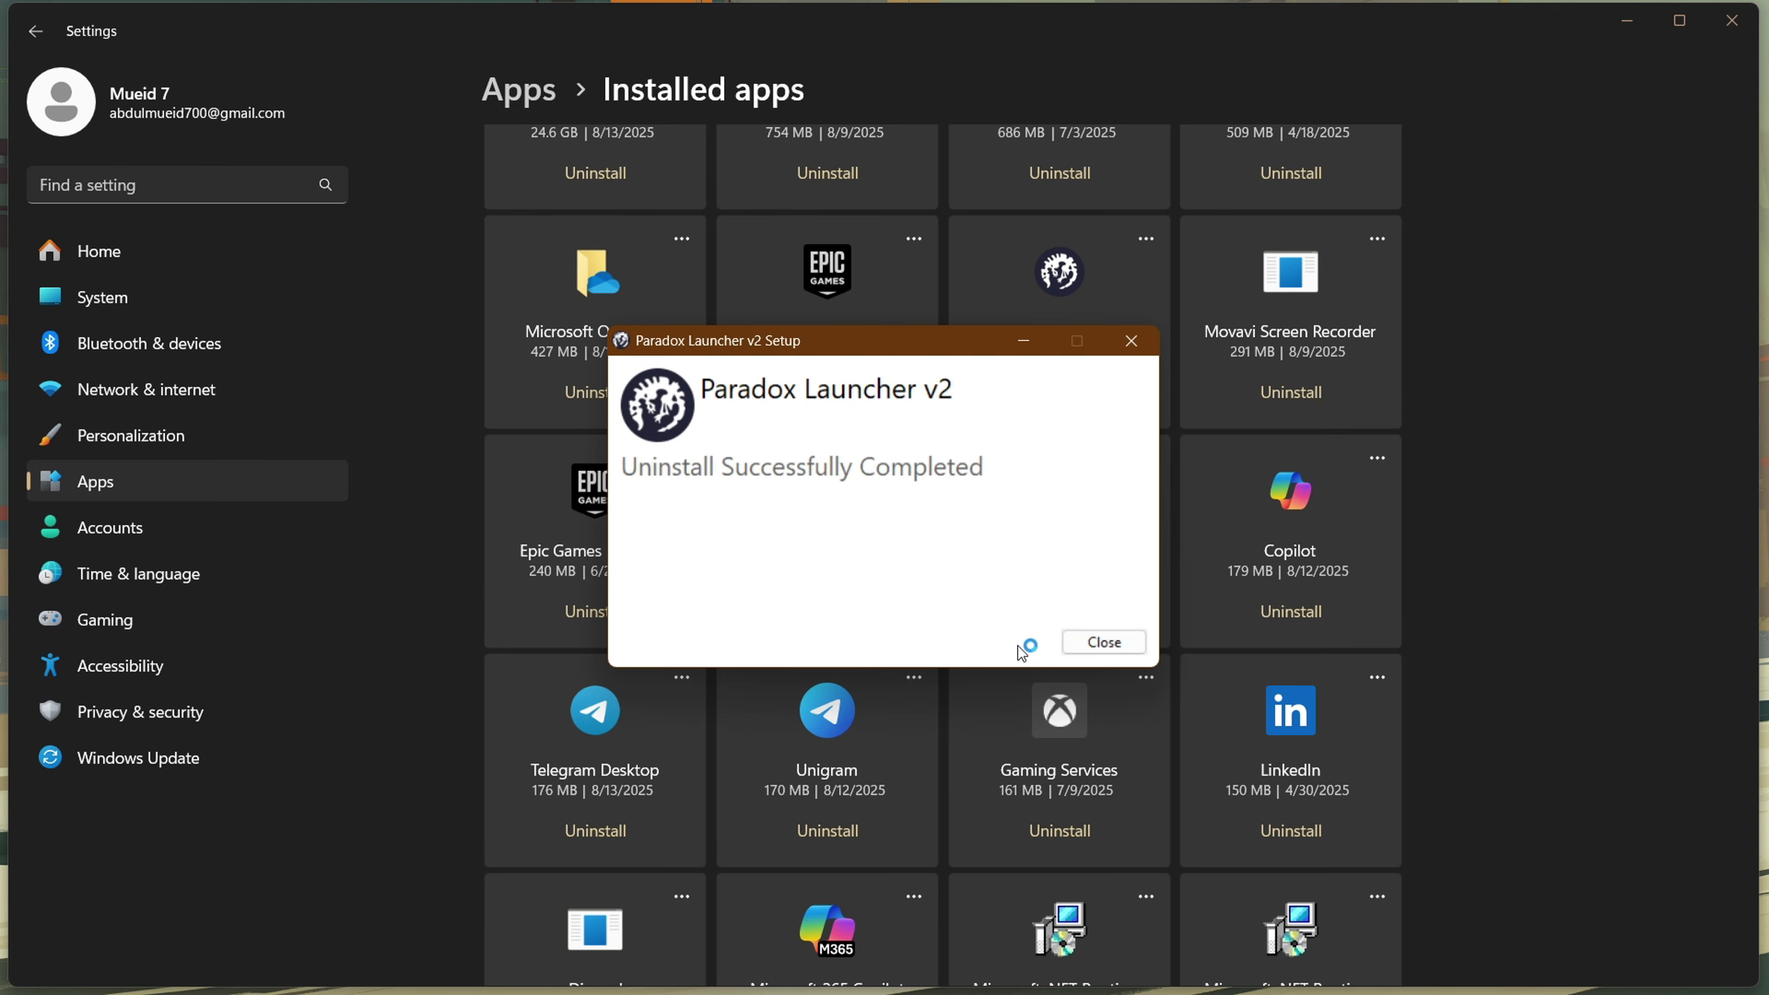
left_click(1103, 640)
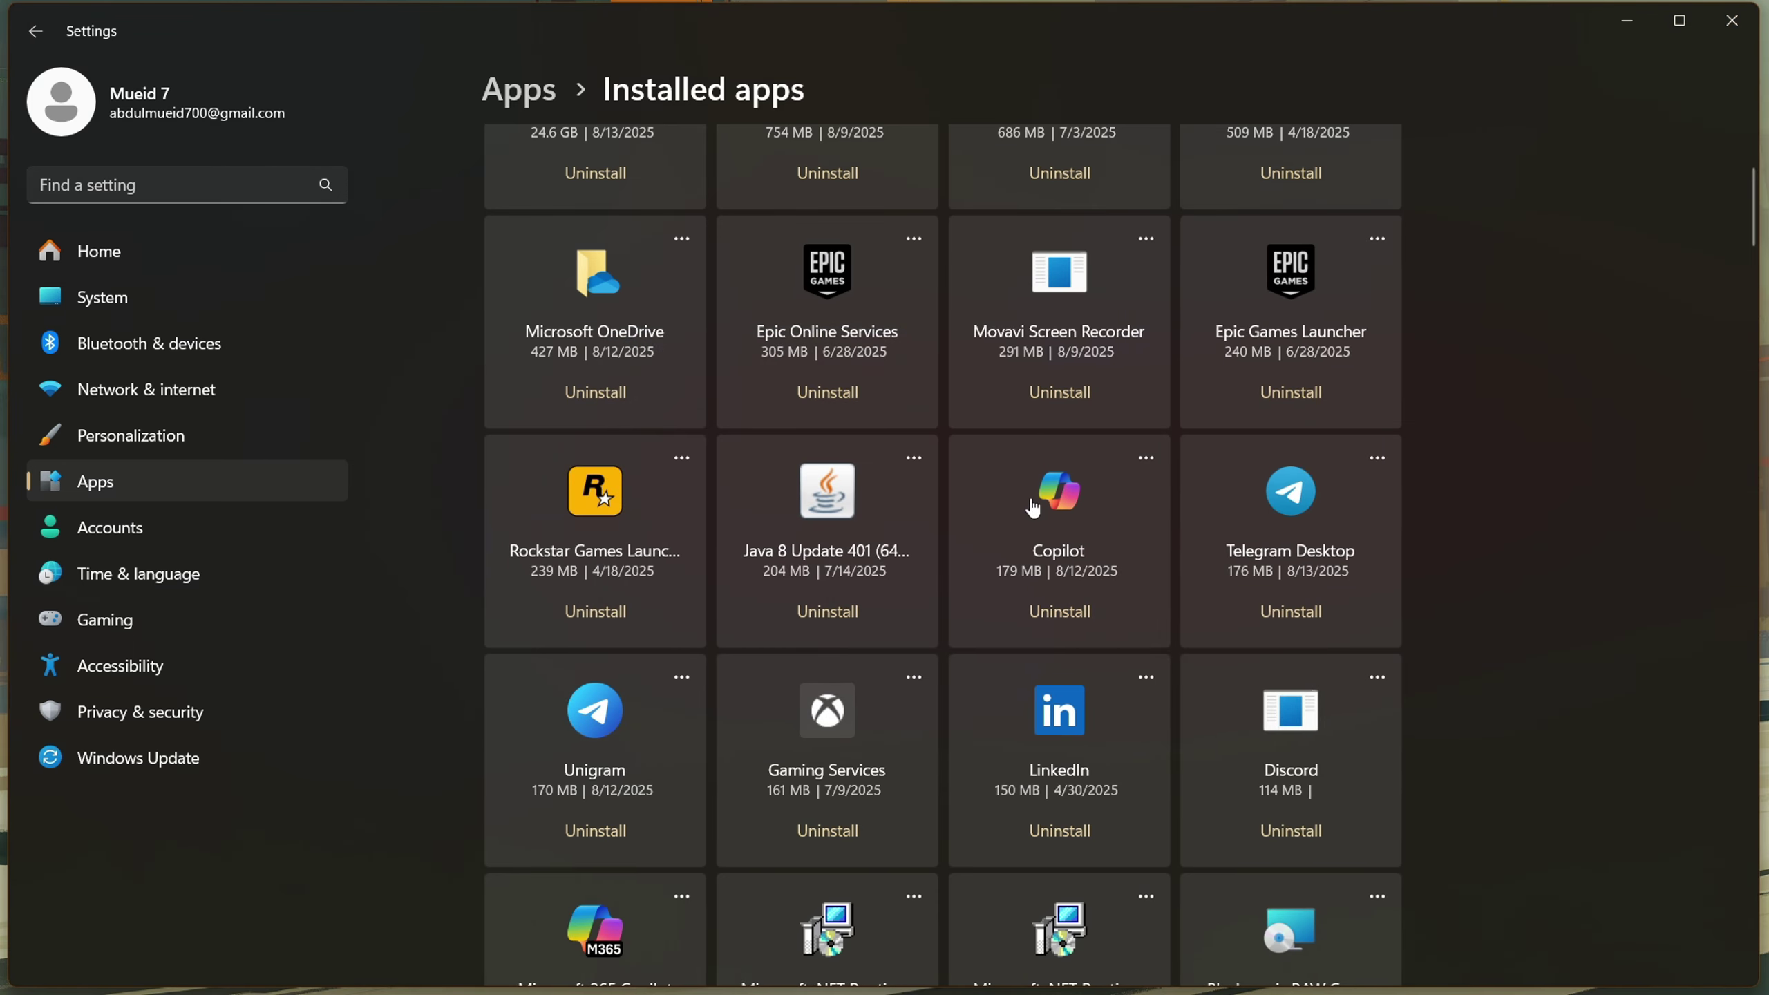
Step: Try to uninstall Movavi Screen Recorder, and look through the smaller installed apps
left_click(1059, 392)
left_click(1164, 516)
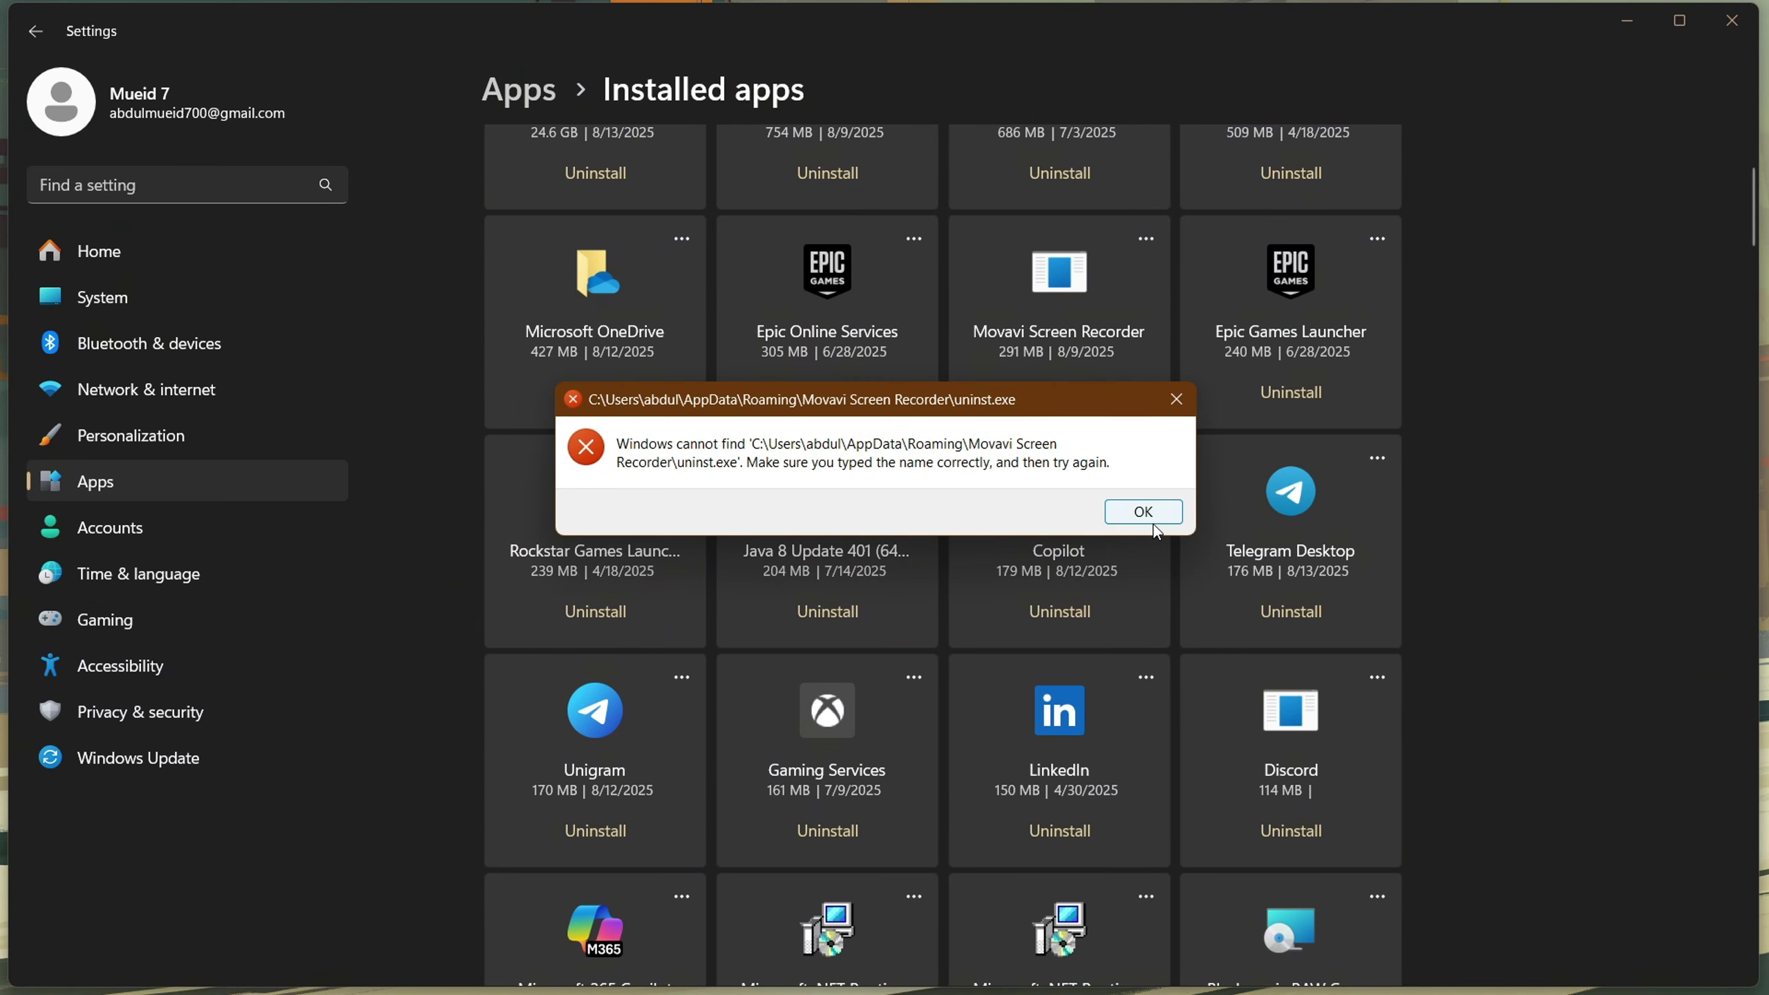
left_click(1153, 515)
scroll(896, 568, "down", 5)
scroll(932, 573, "down", 8)
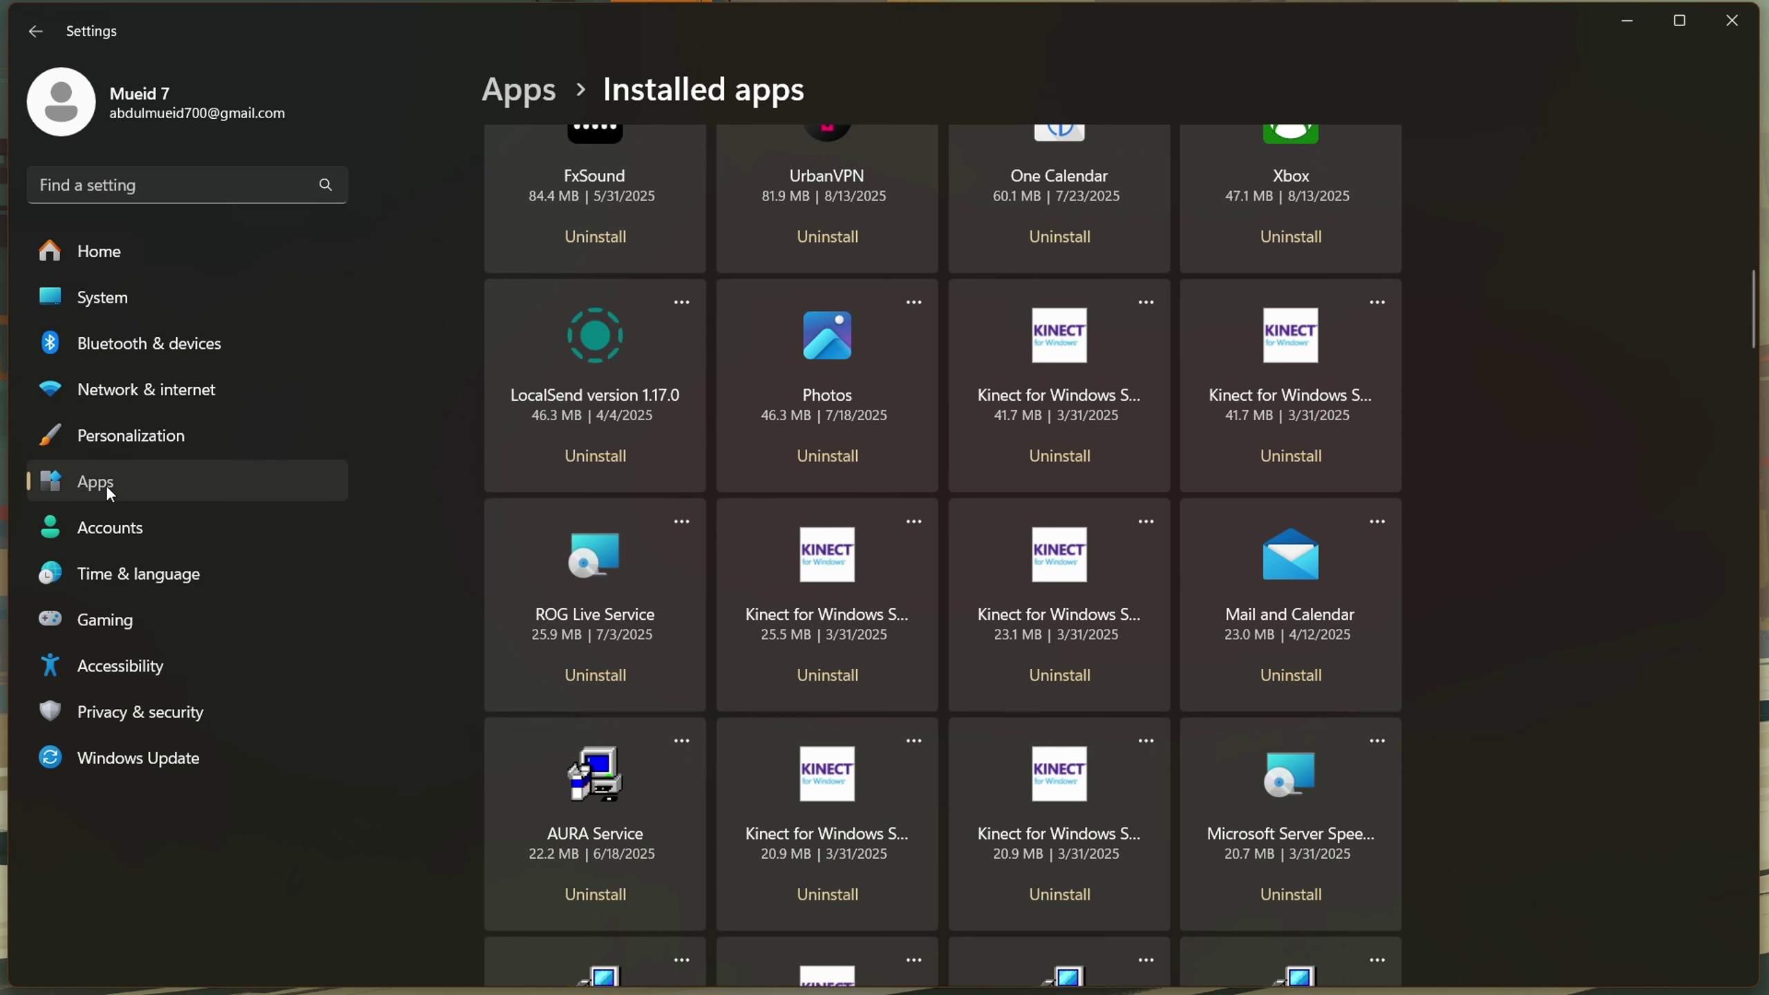
Step: Bring up the Startup apps list in the Apps settings and sort it by Status
left_click(107, 488)
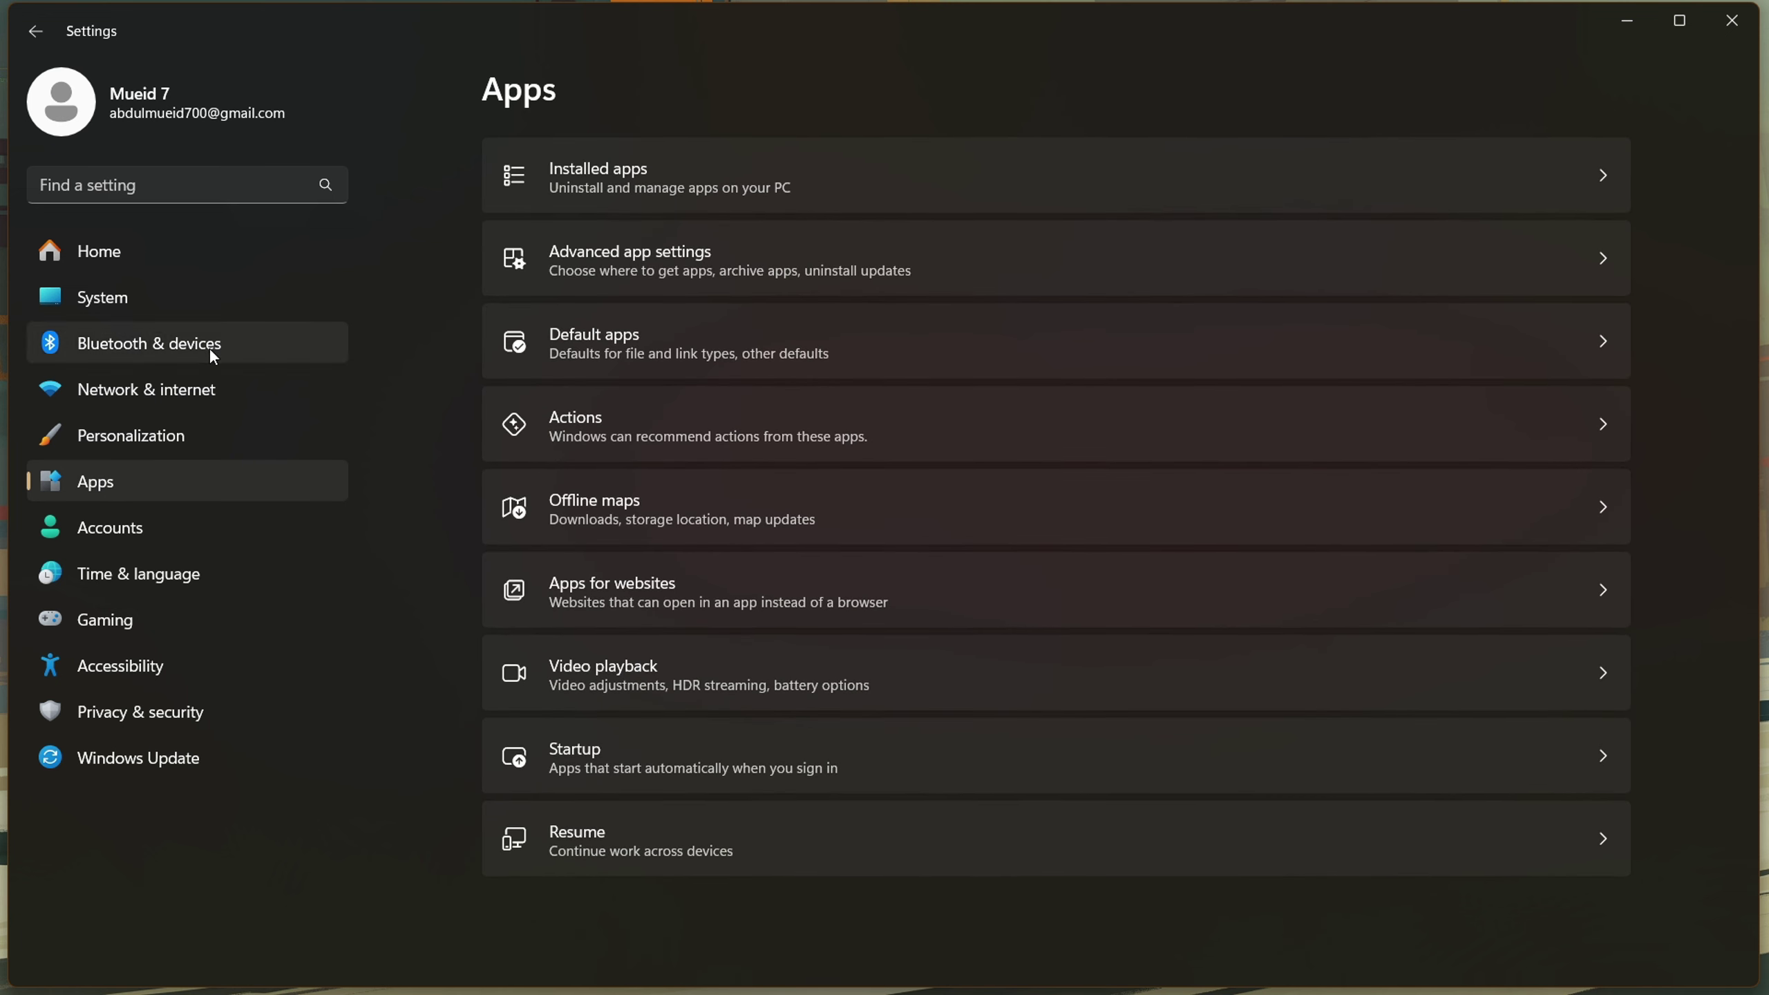
left_click(745, 759)
left_click(1563, 141)
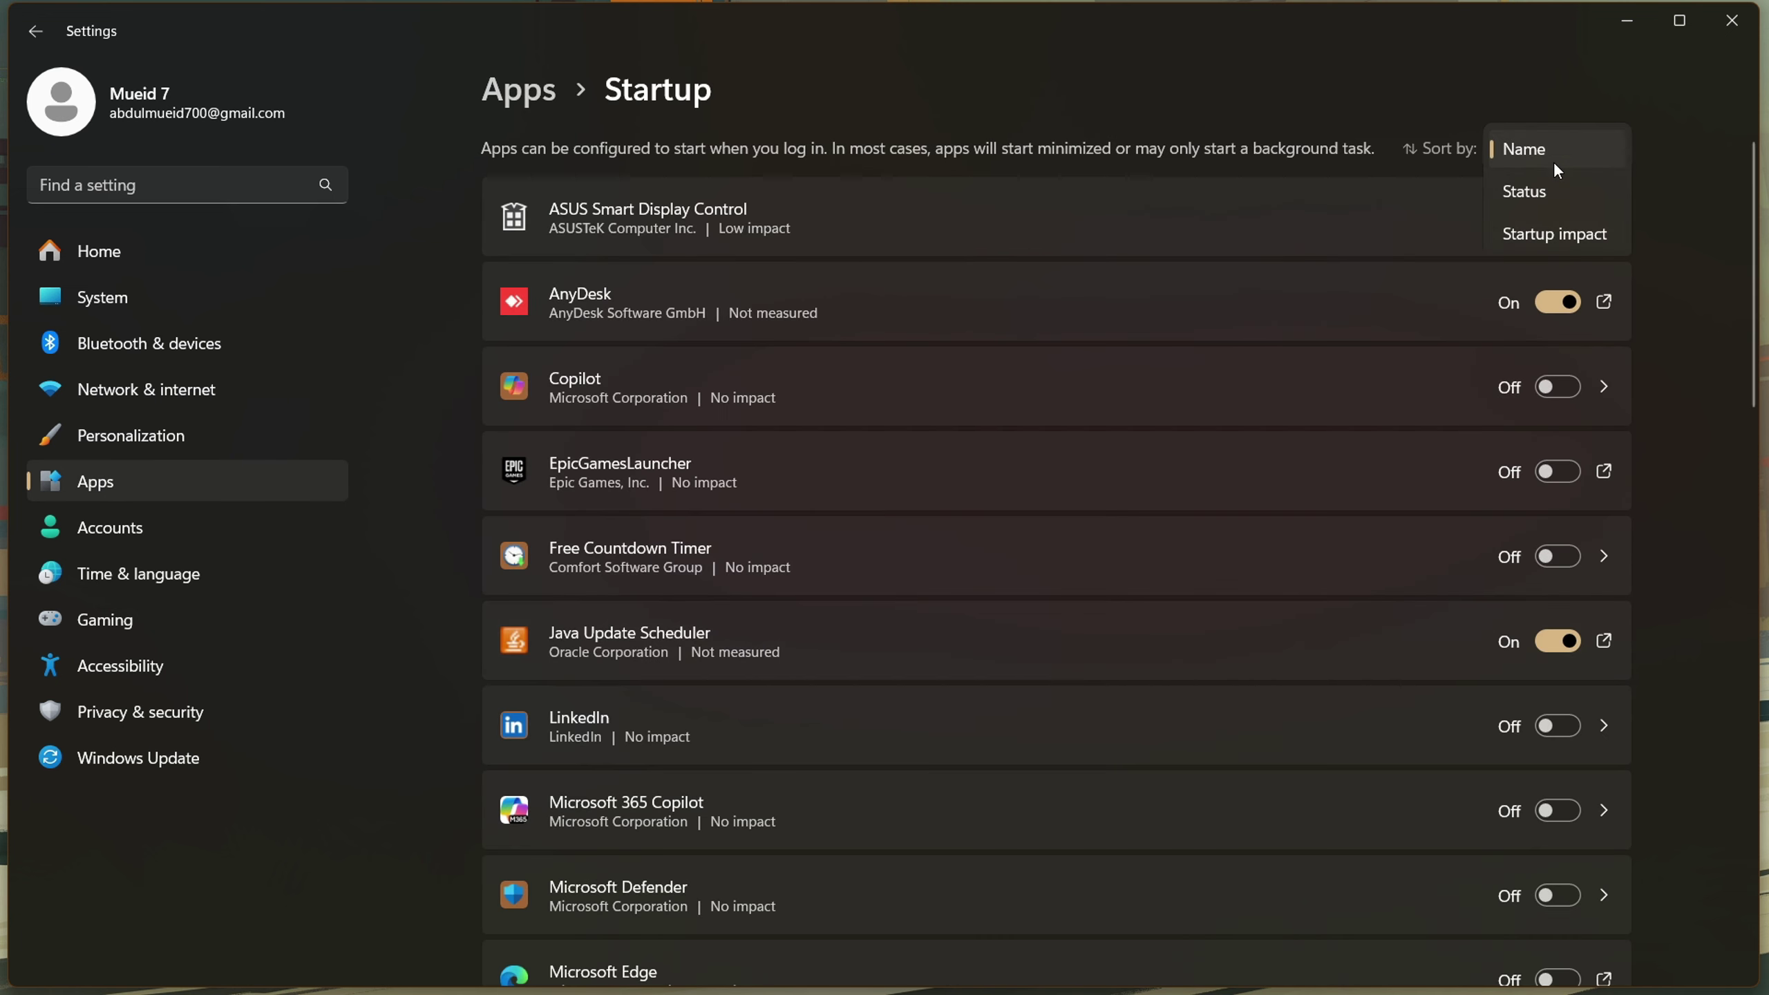
left_click(1535, 193)
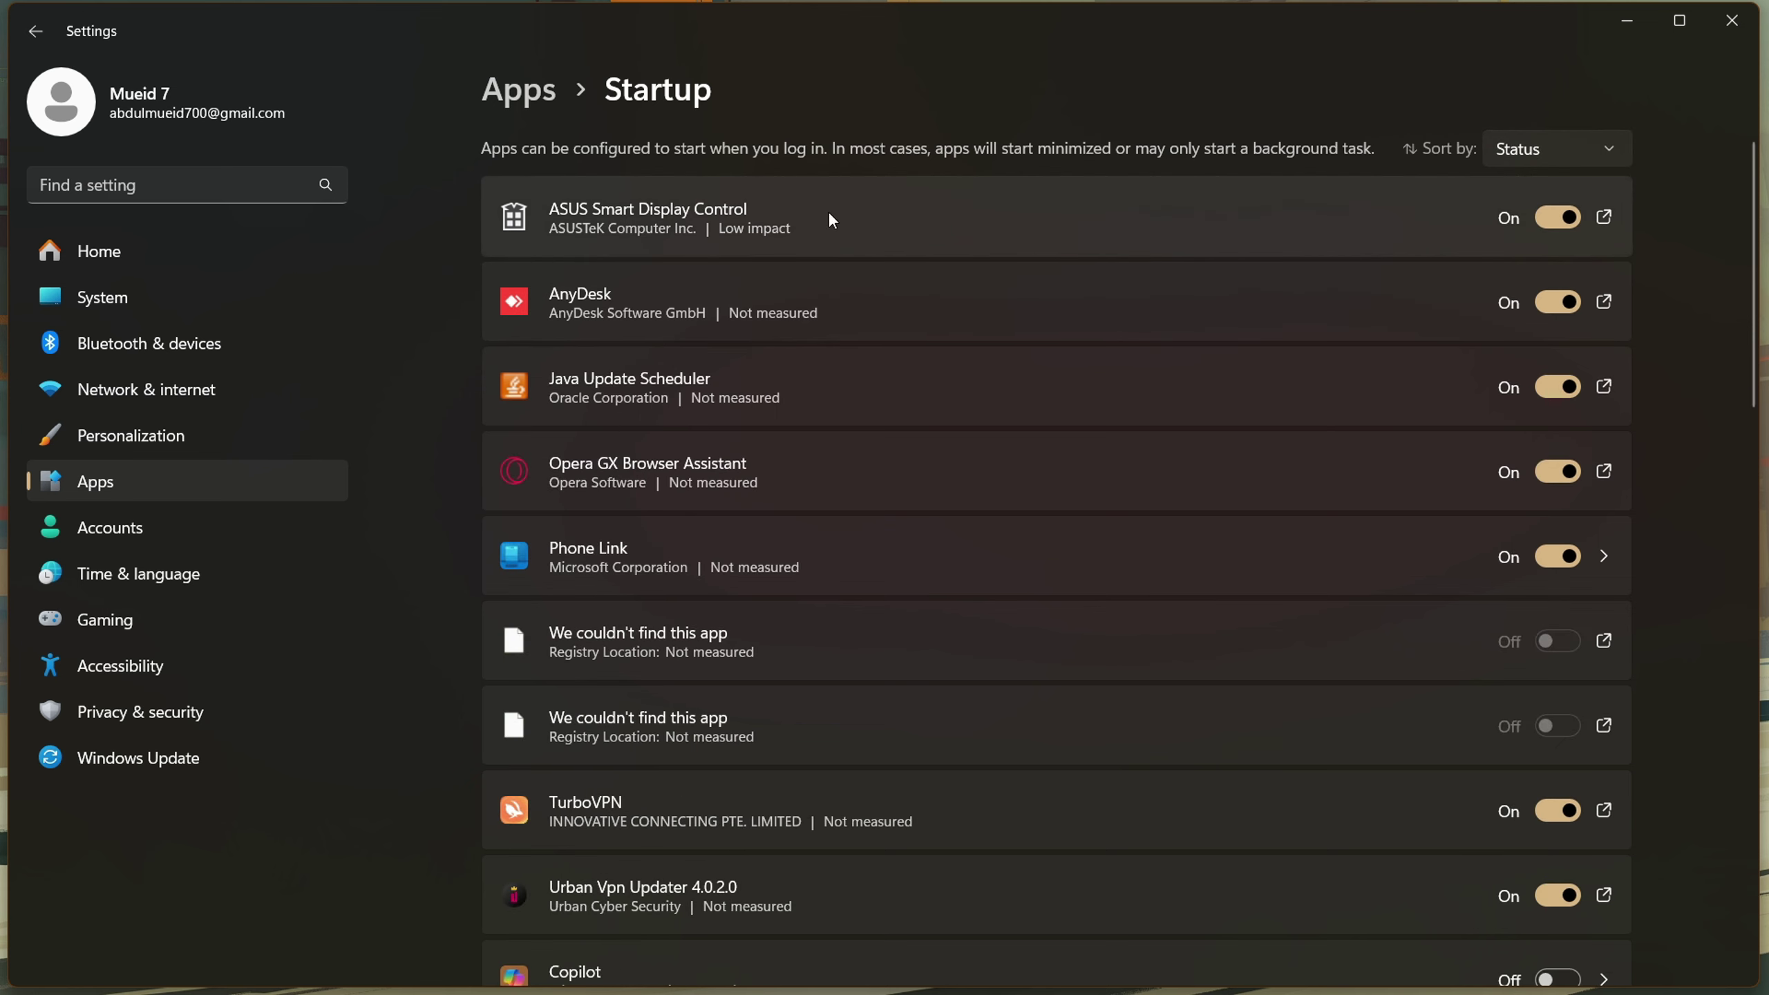
Step: Turn off startup for AnyDesk, Phone Link, TurboVPN and Urban Vpn Updater 4.0.2.0, check the rest of the list, and close Settings
left_click(1557, 302)
scroll(1432, 417, "down", 2)
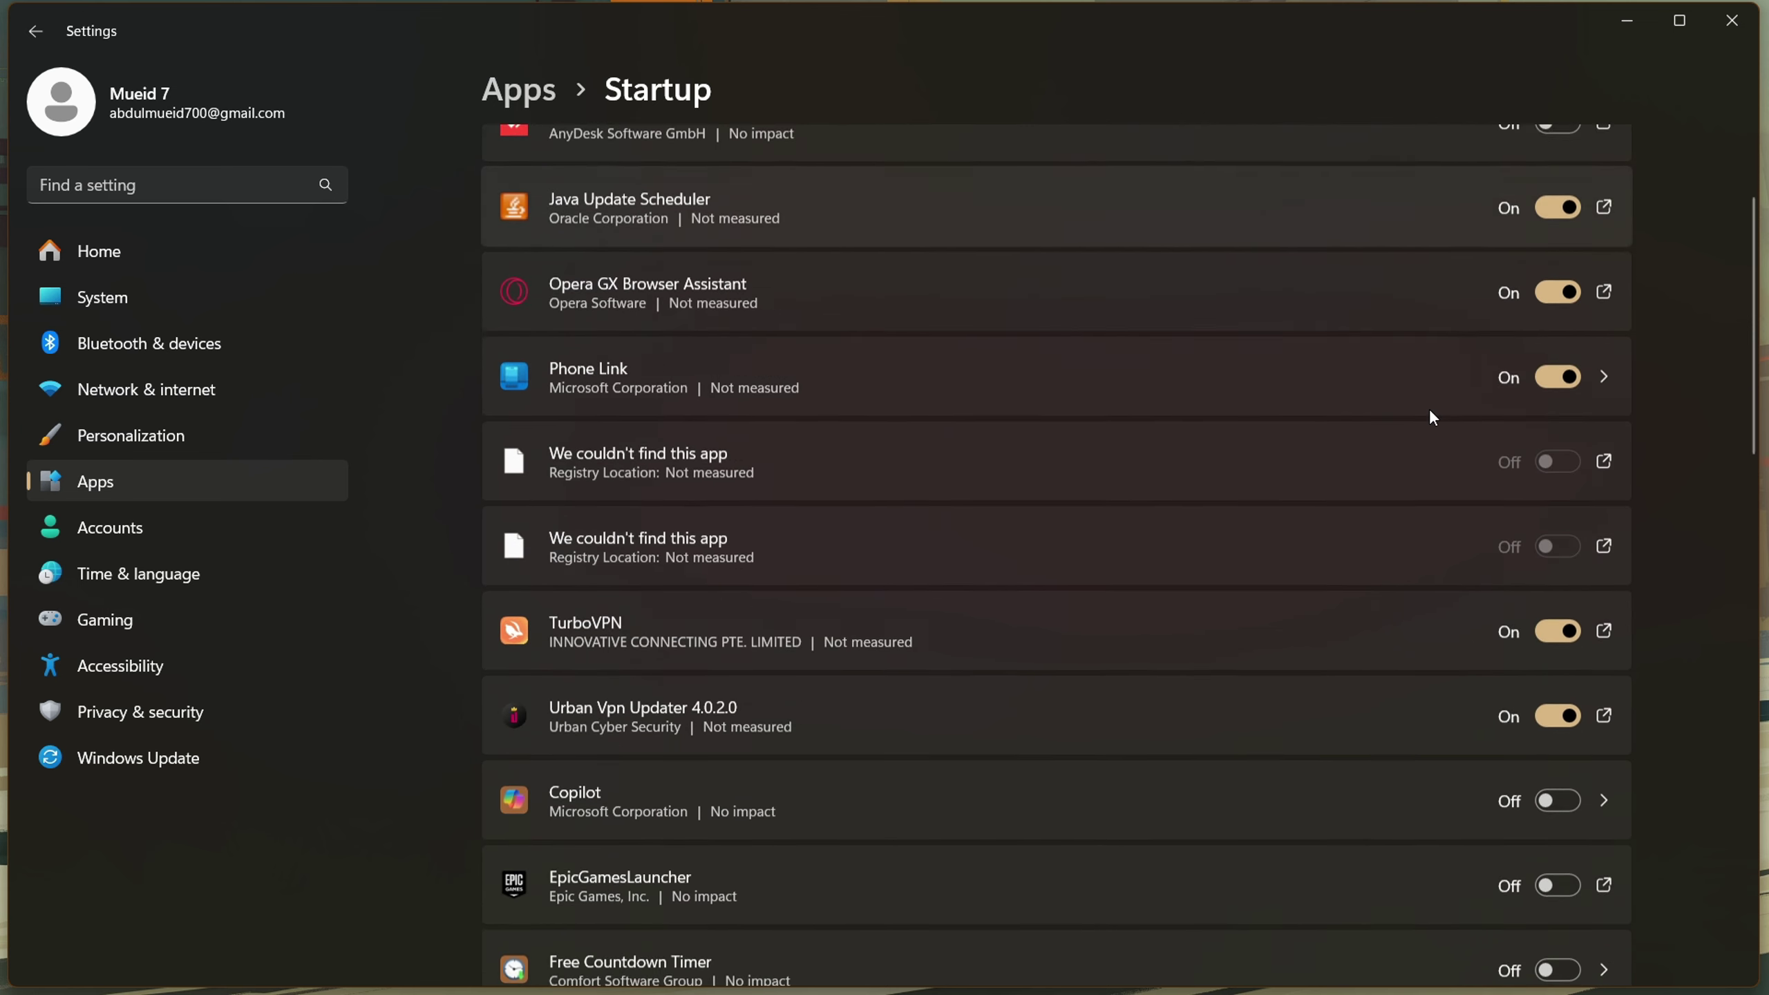
scroll(1523, 361, "up", 1)
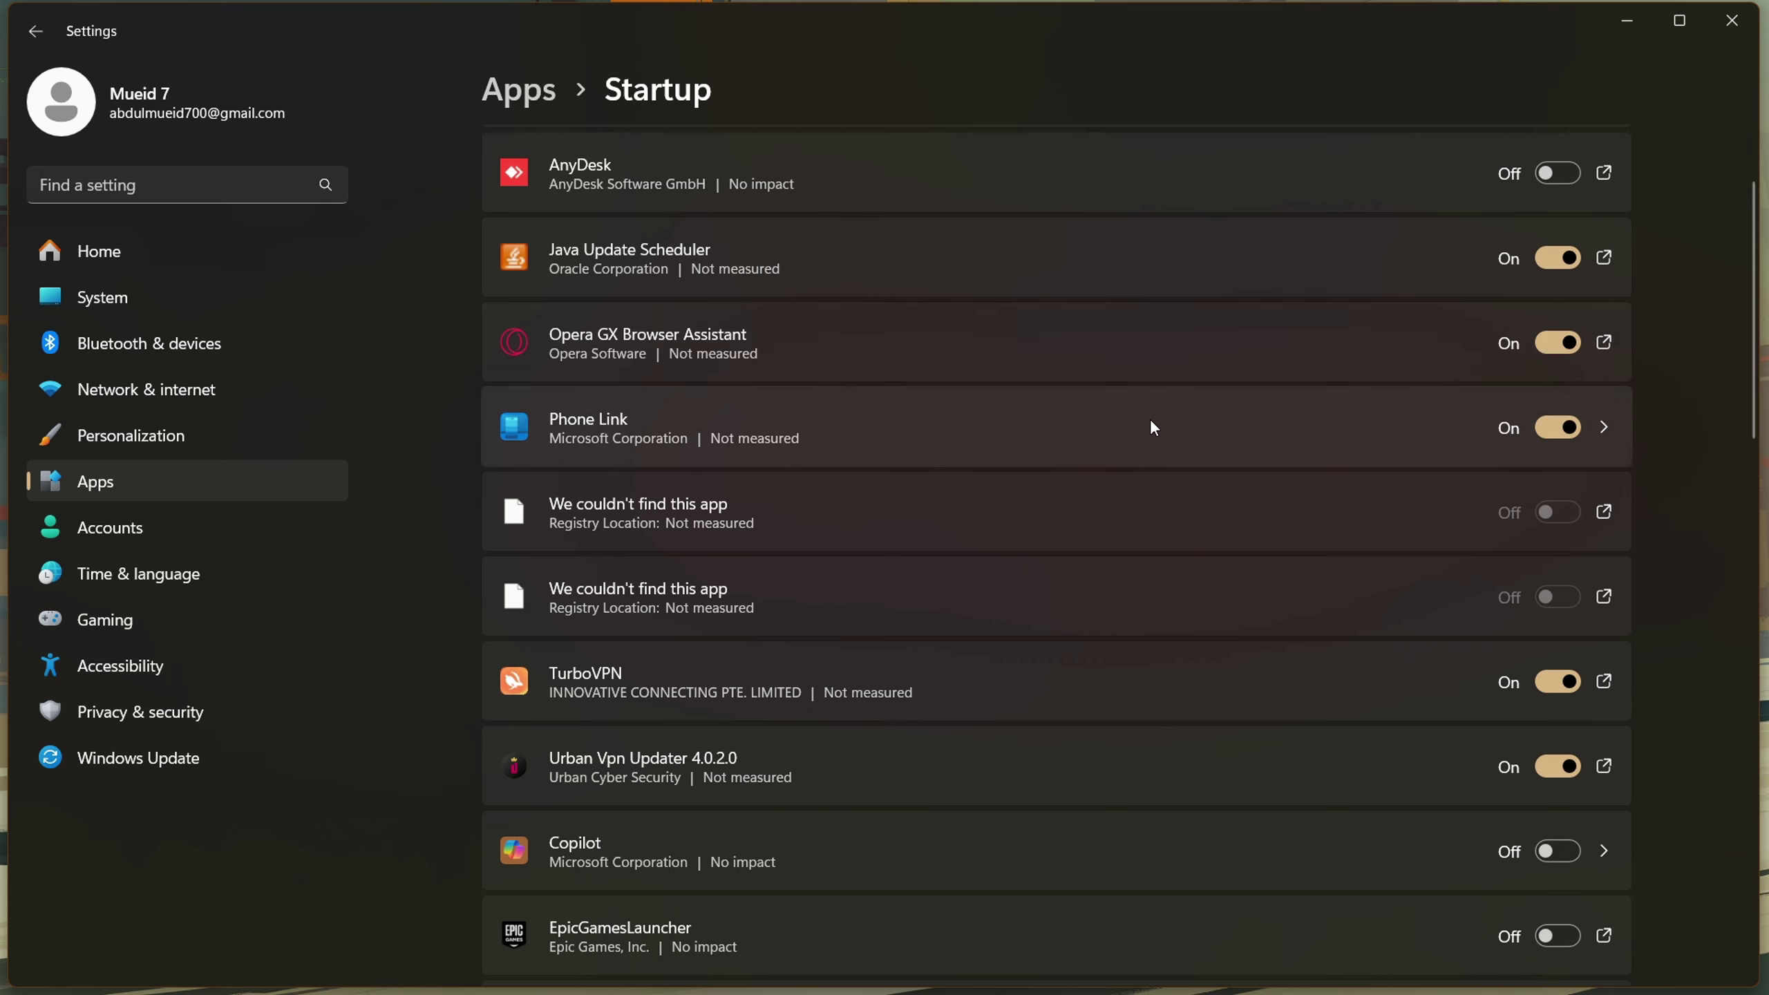
left_click(1562, 434)
scroll(1323, 507, "down", 3)
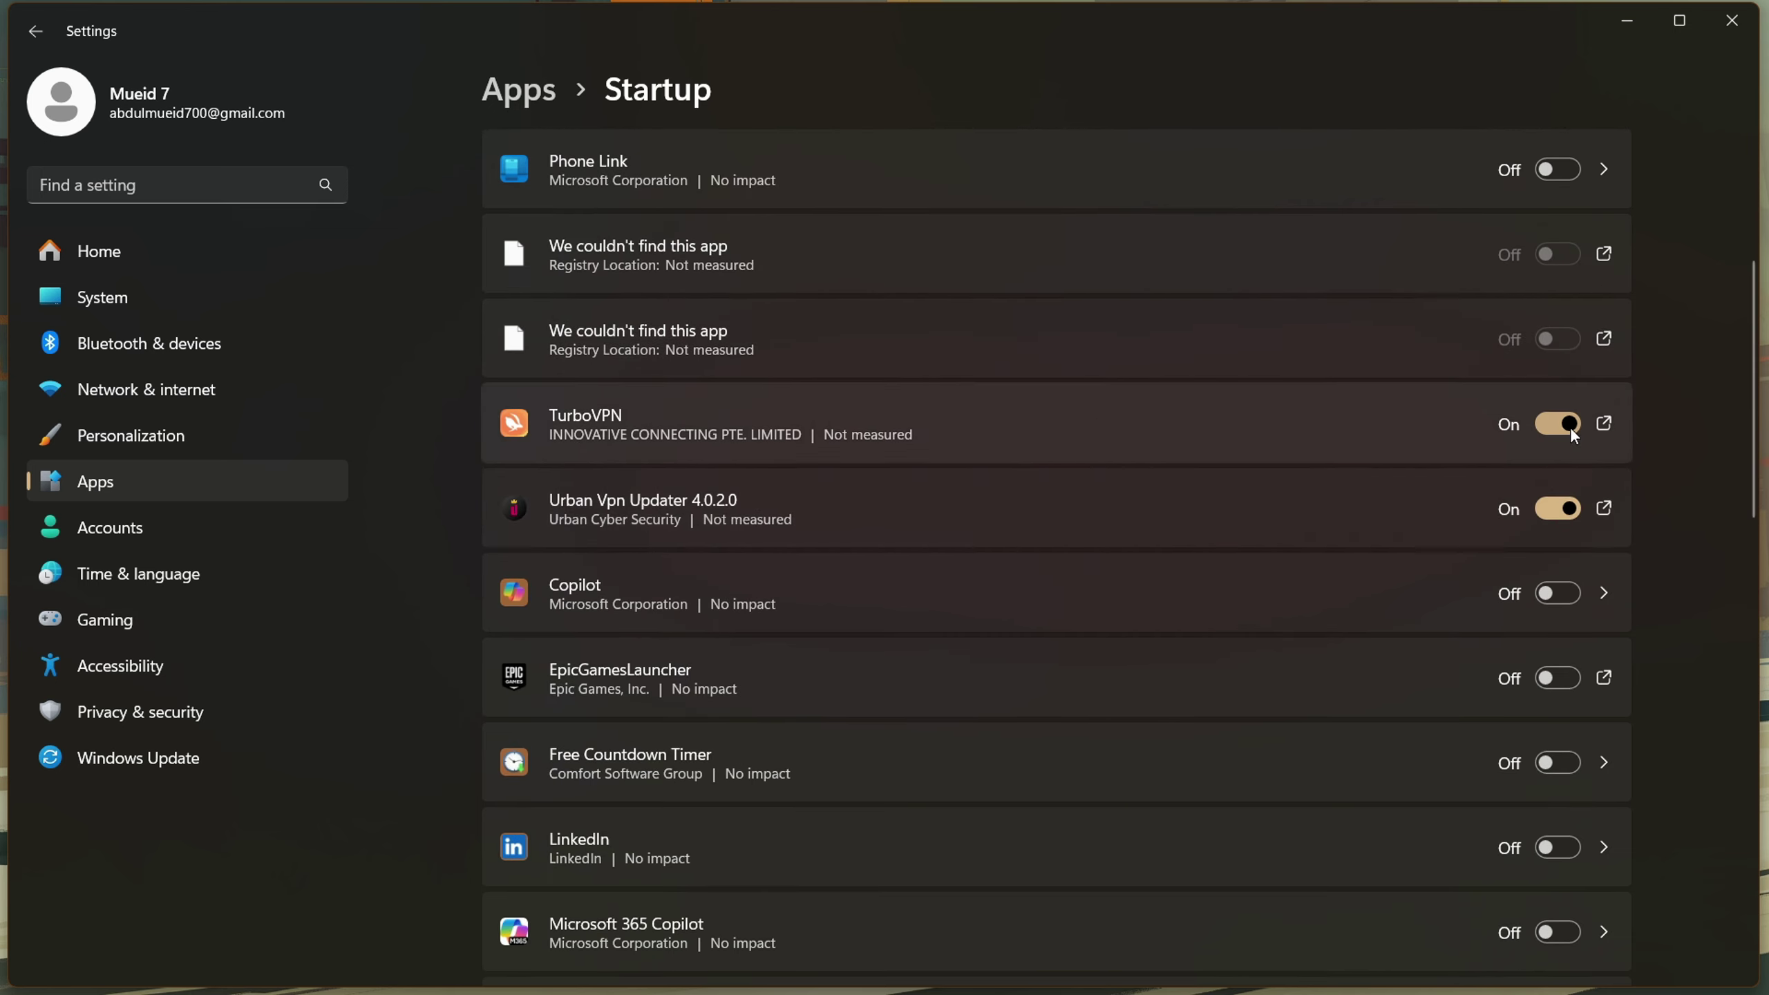
left_click(1567, 425)
left_click(1534, 508)
scroll(1102, 524, "down", 18)
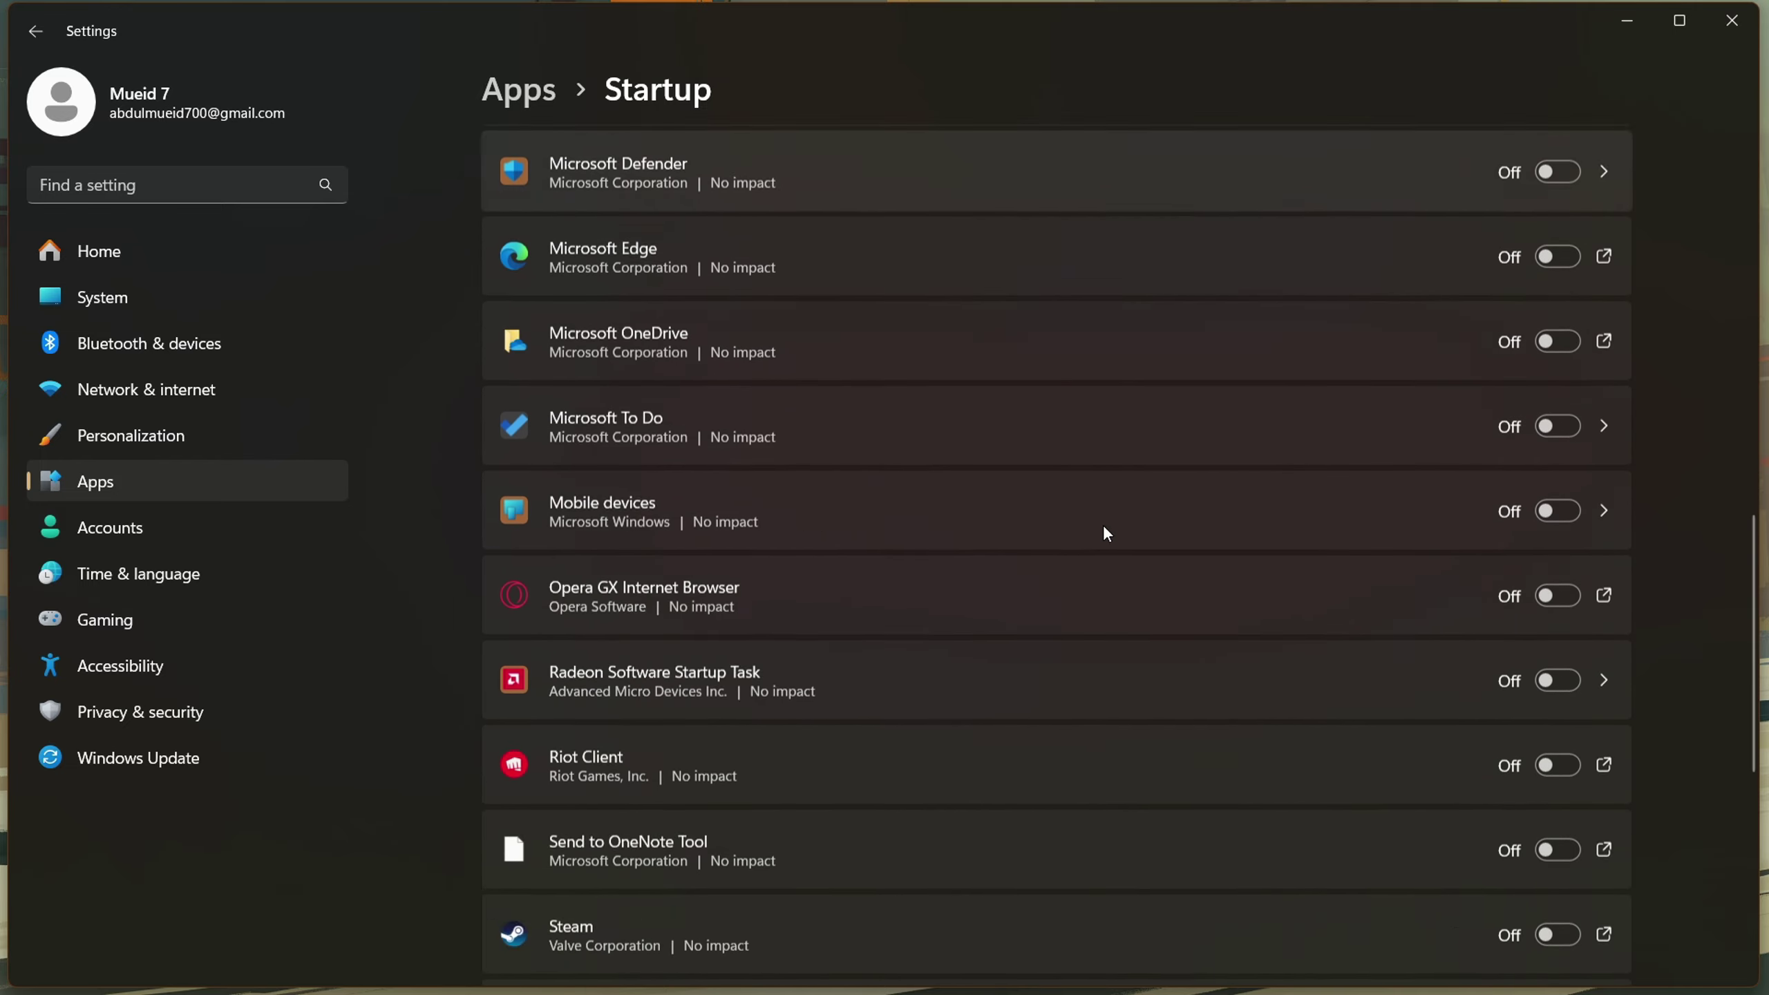
scroll(1097, 537, "up", 15)
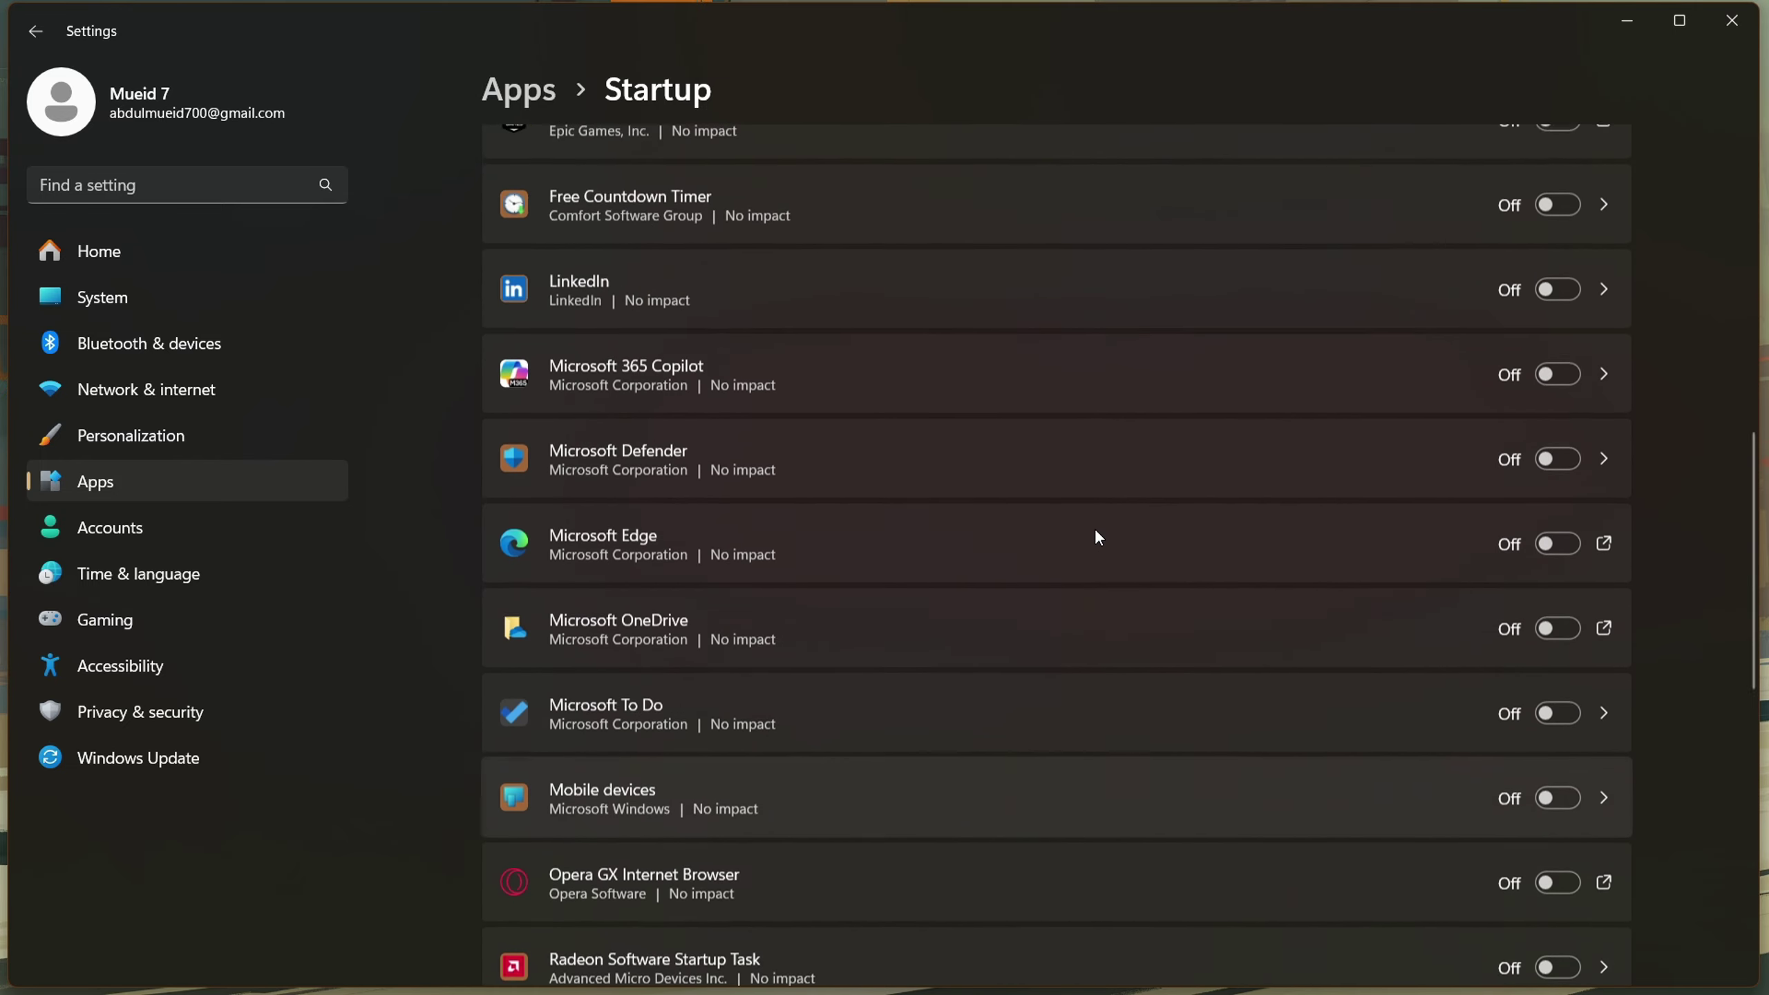
scroll(1094, 529, "up", 7)
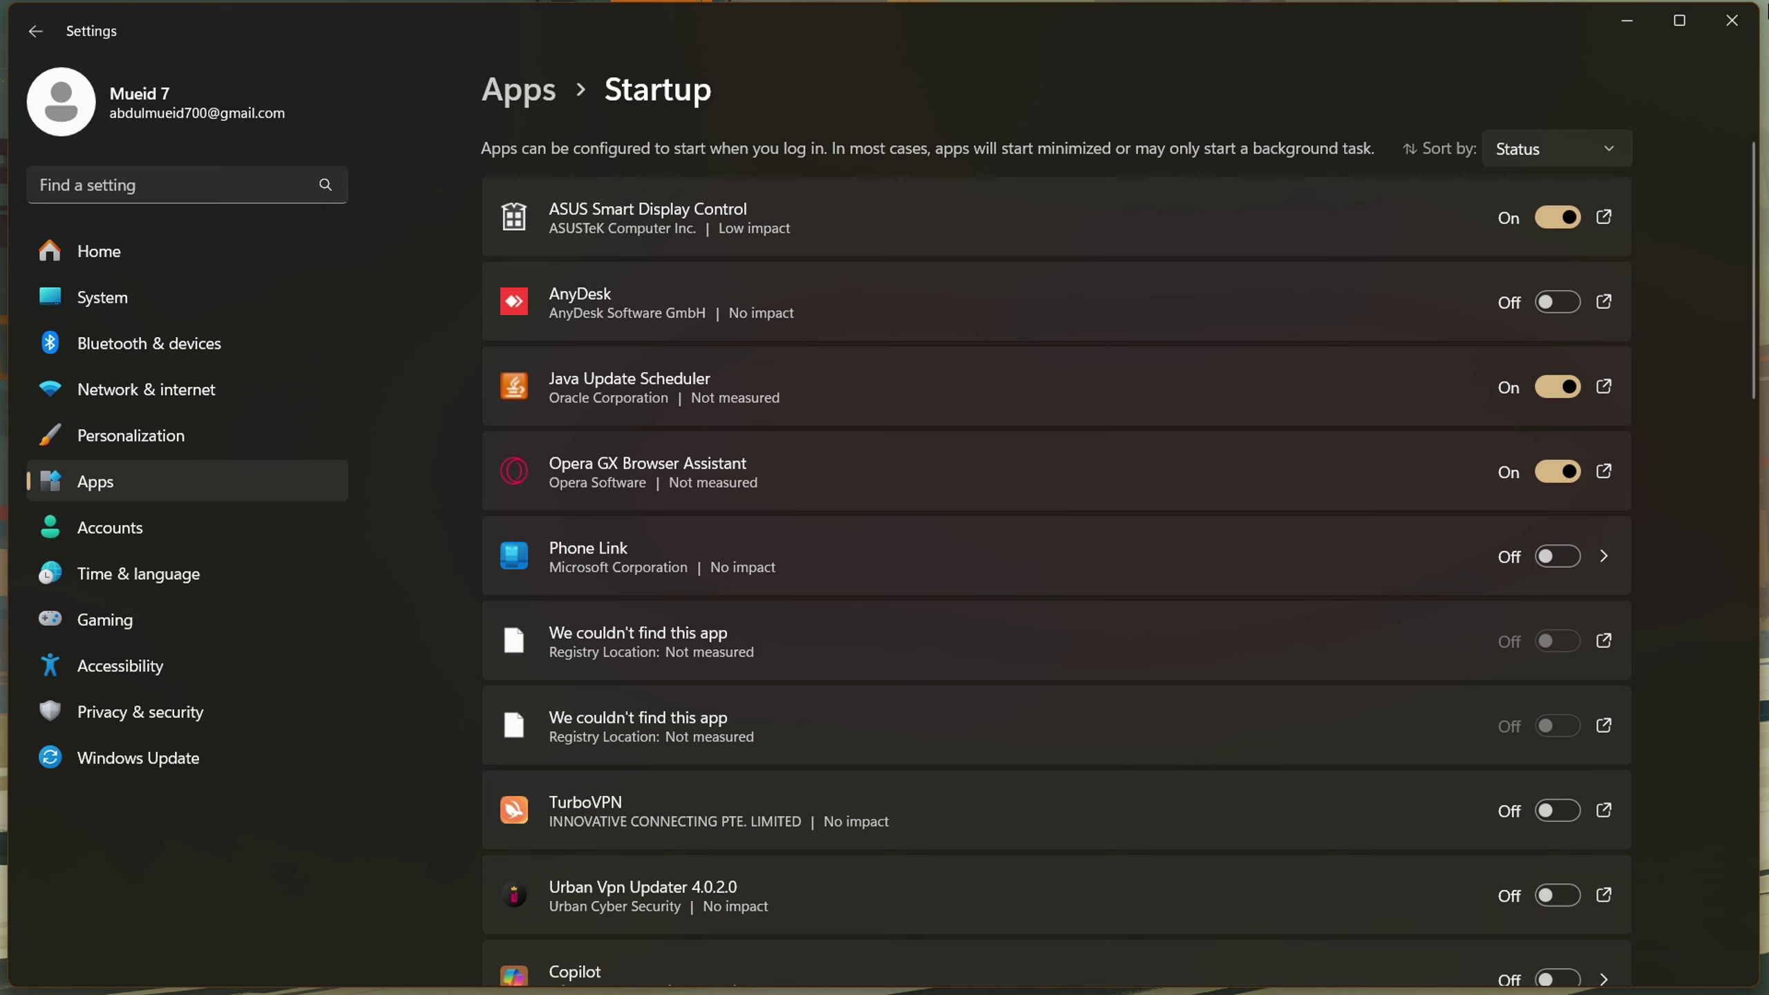
left_click(1733, 22)
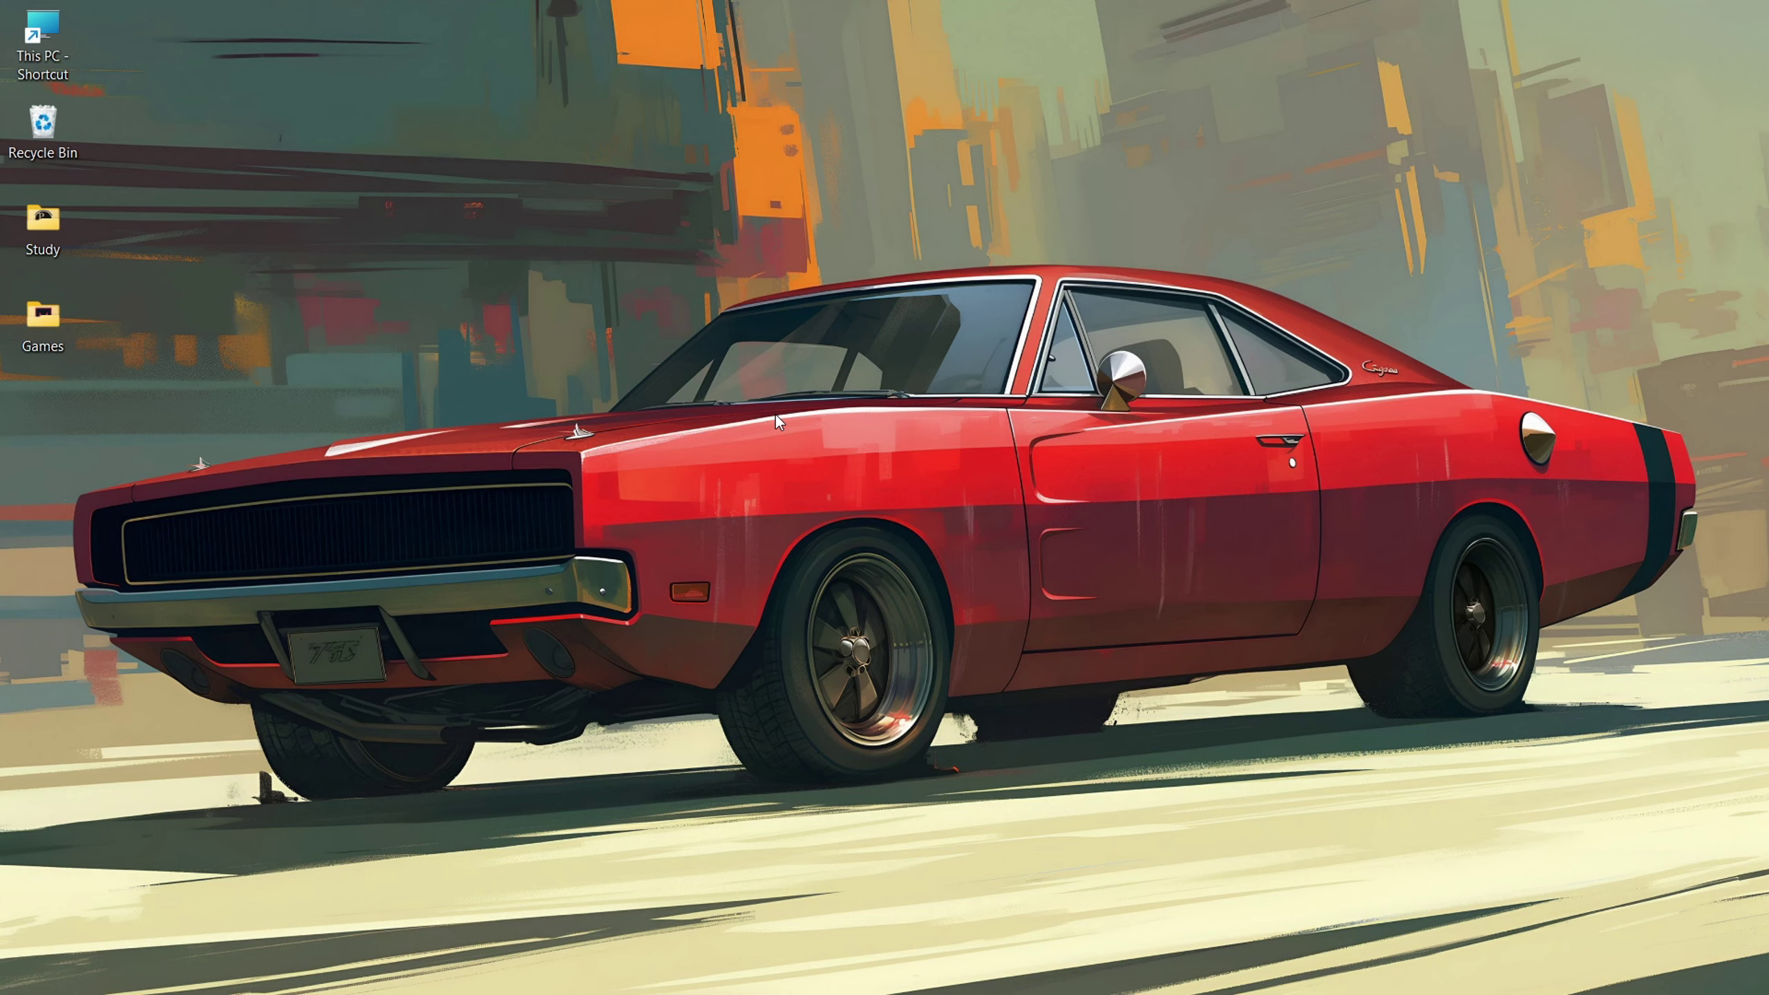
Step: Run sysdm.cpl to open System Properties
mouse_move(738, 989)
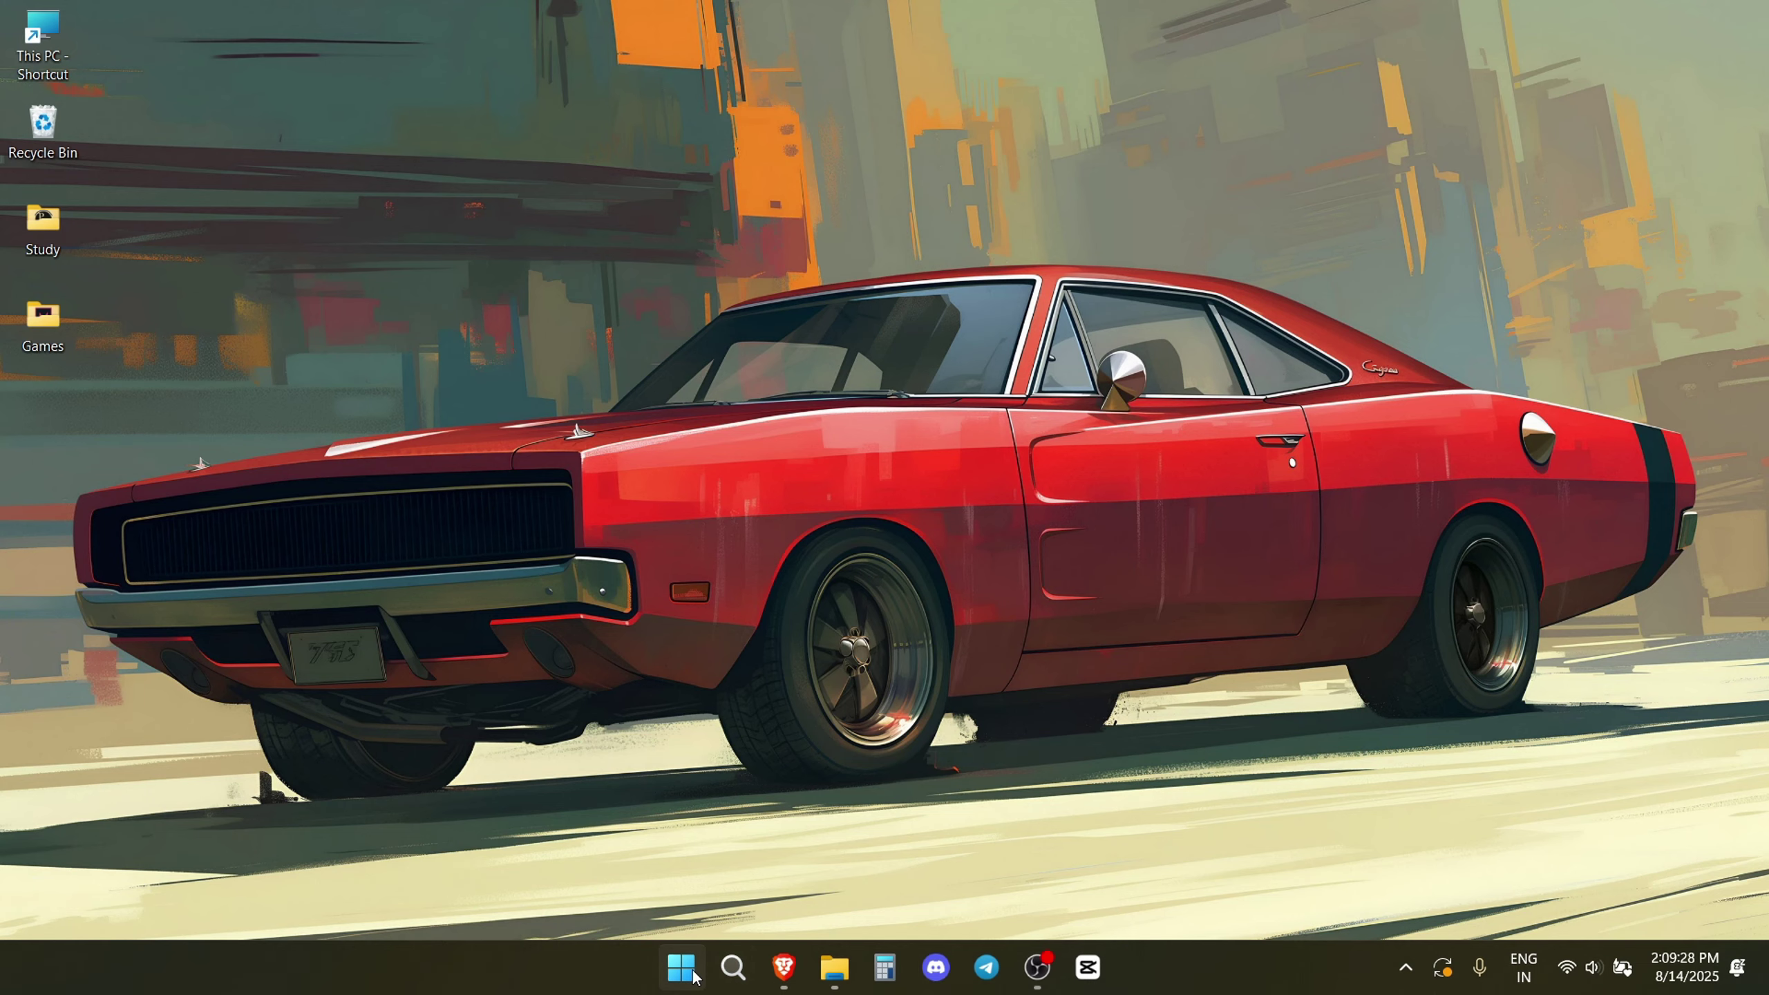
right_click(690, 972)
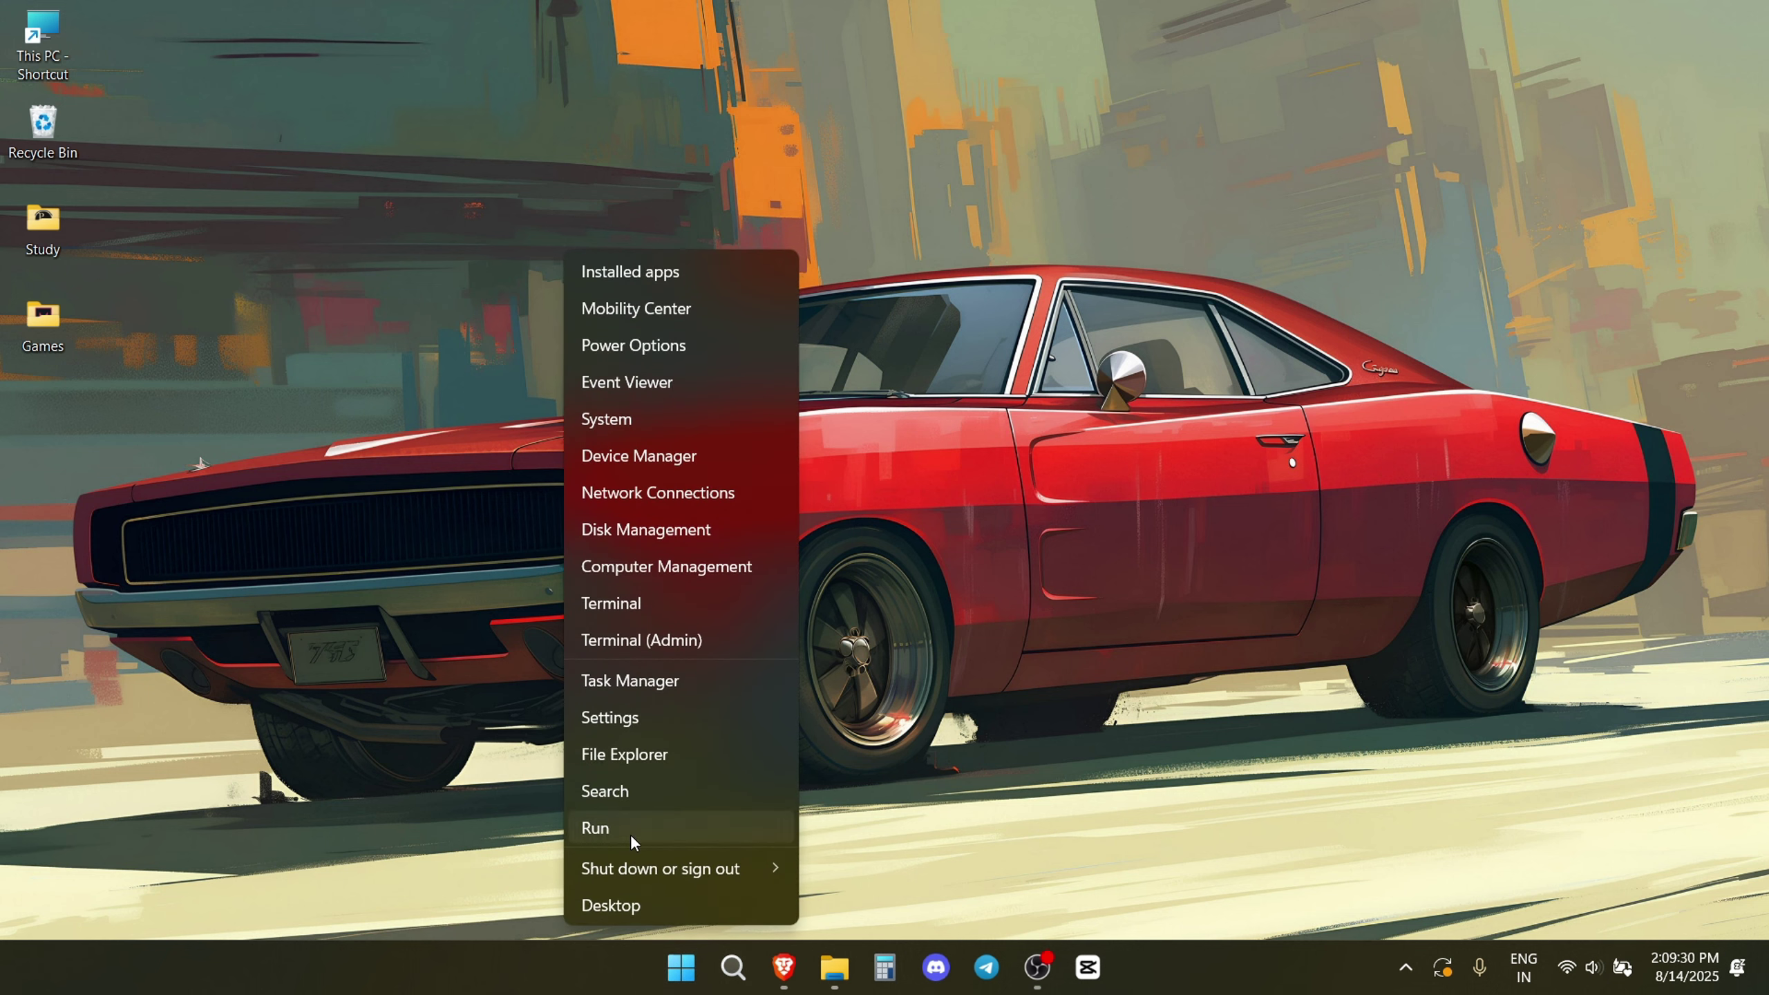
left_click(634, 839)
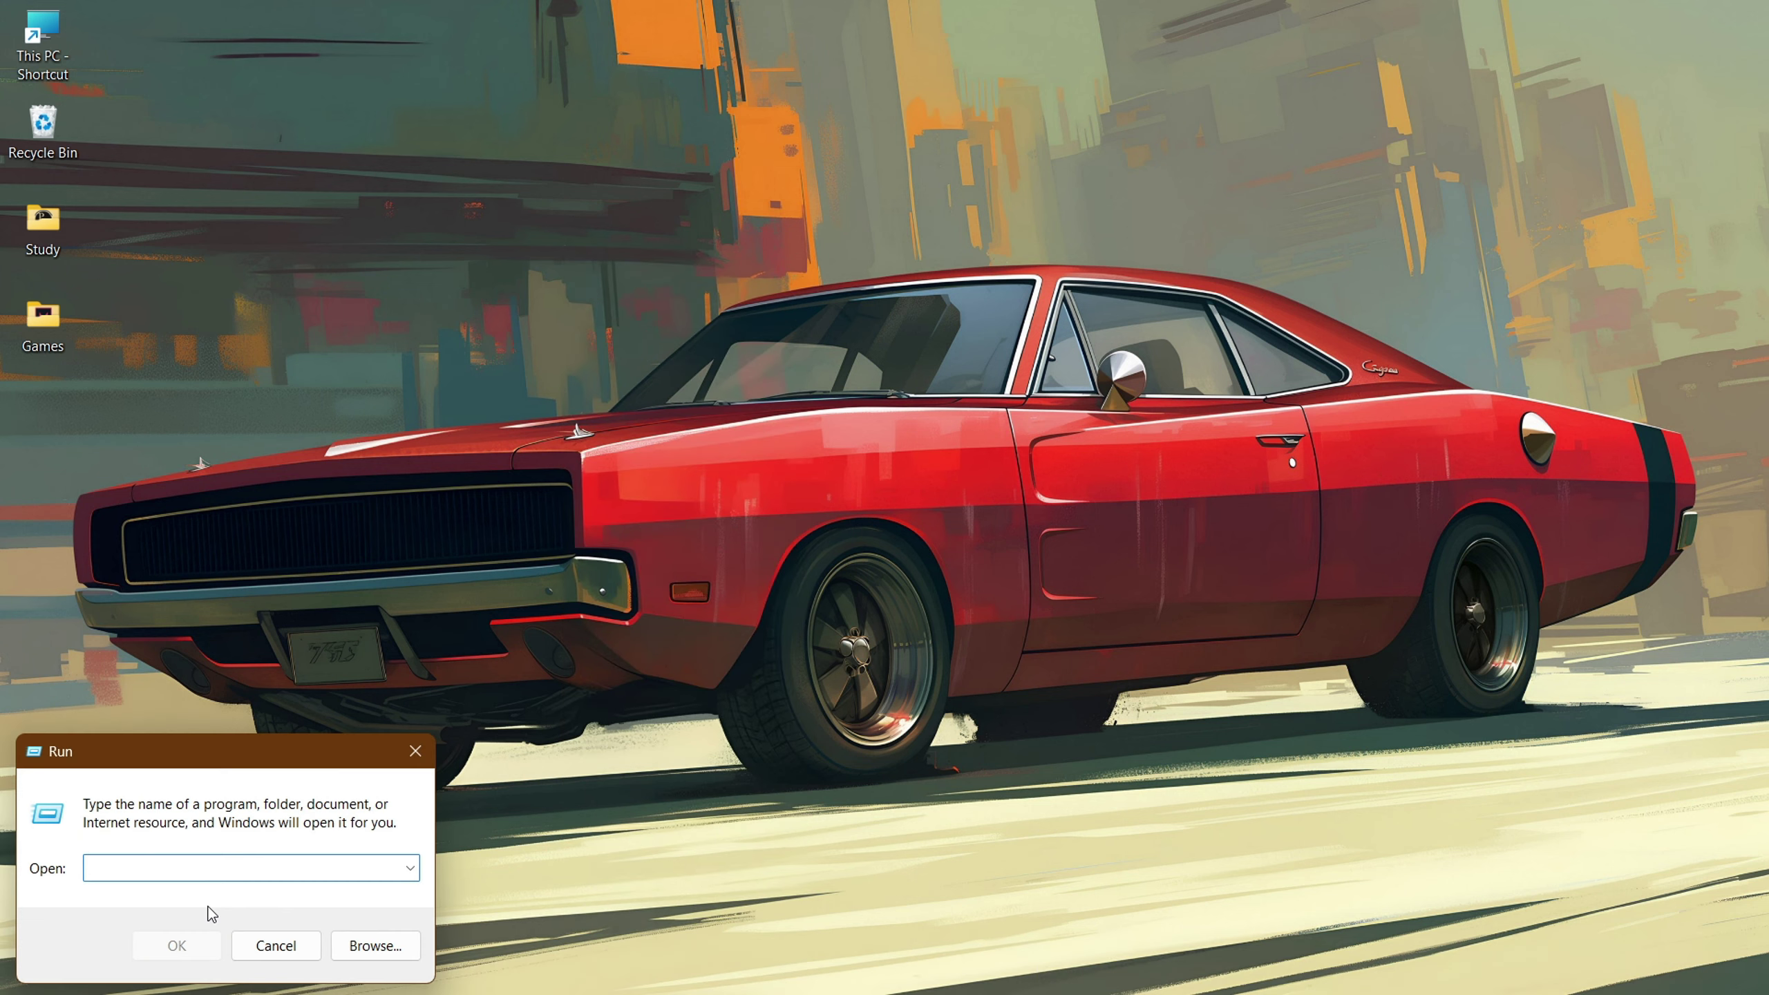
type("sysdm.cpl")
key("Return")
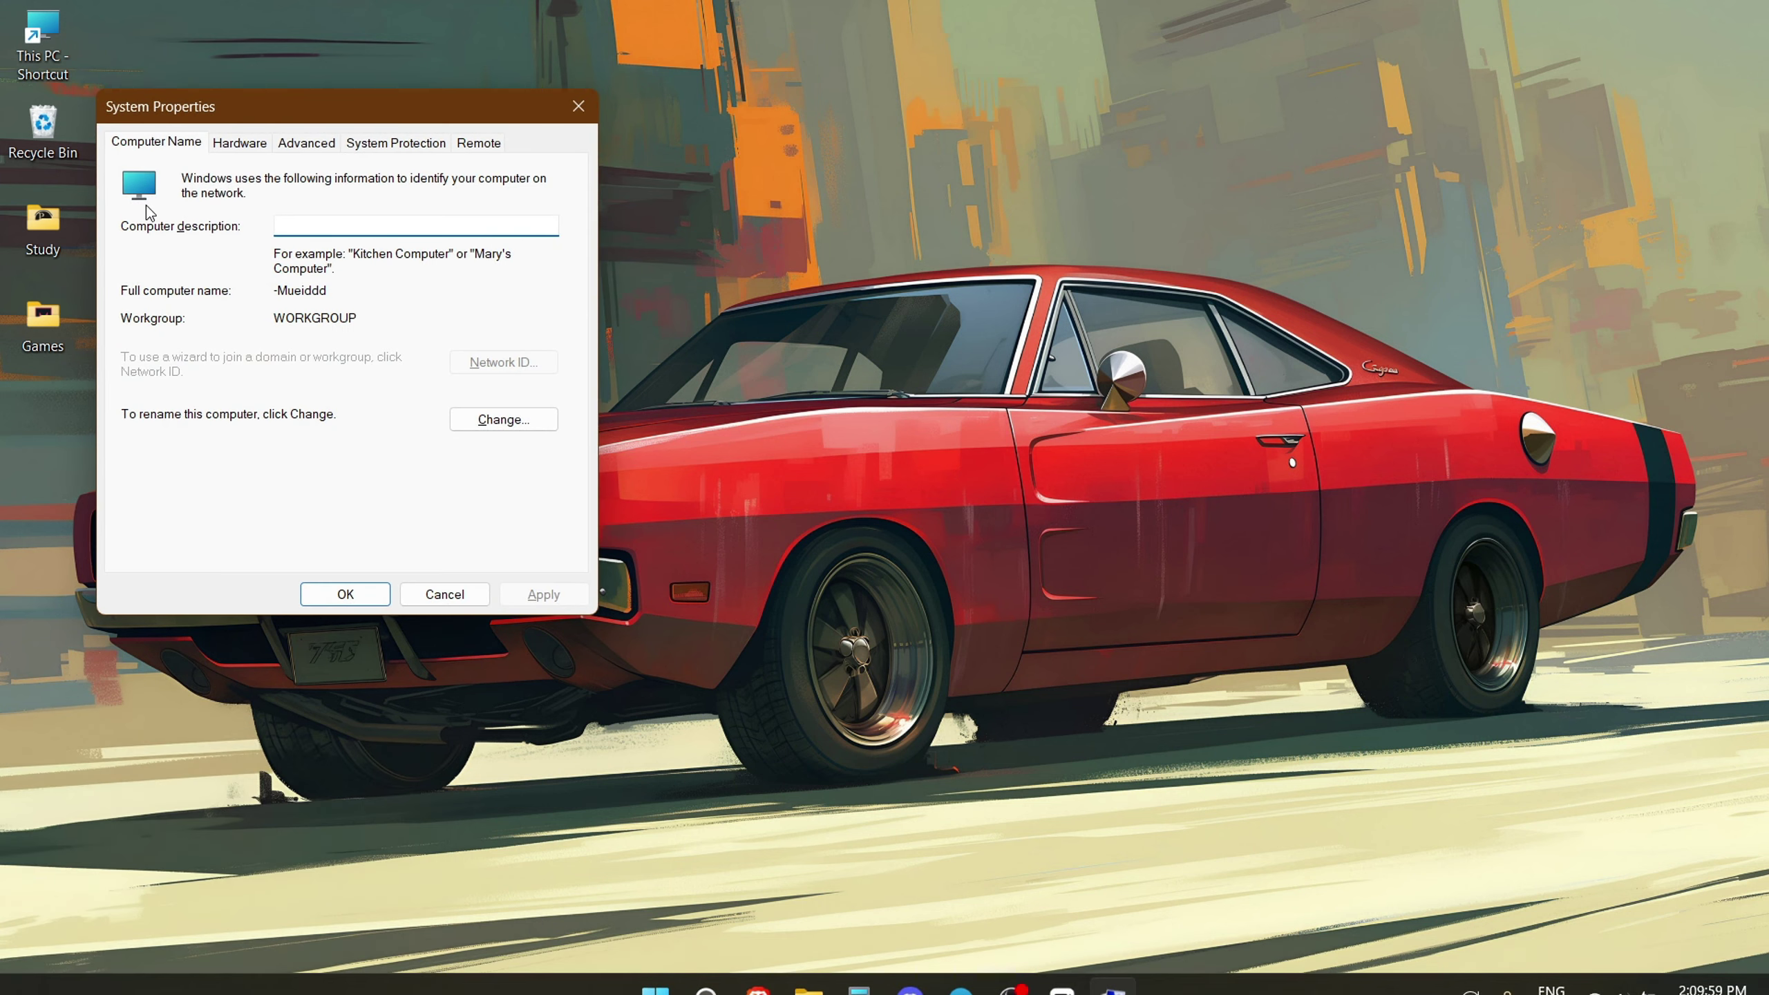
Step: Set the visual effects in the advanced system Performance Options to Adjust for best performance
left_click(311, 151)
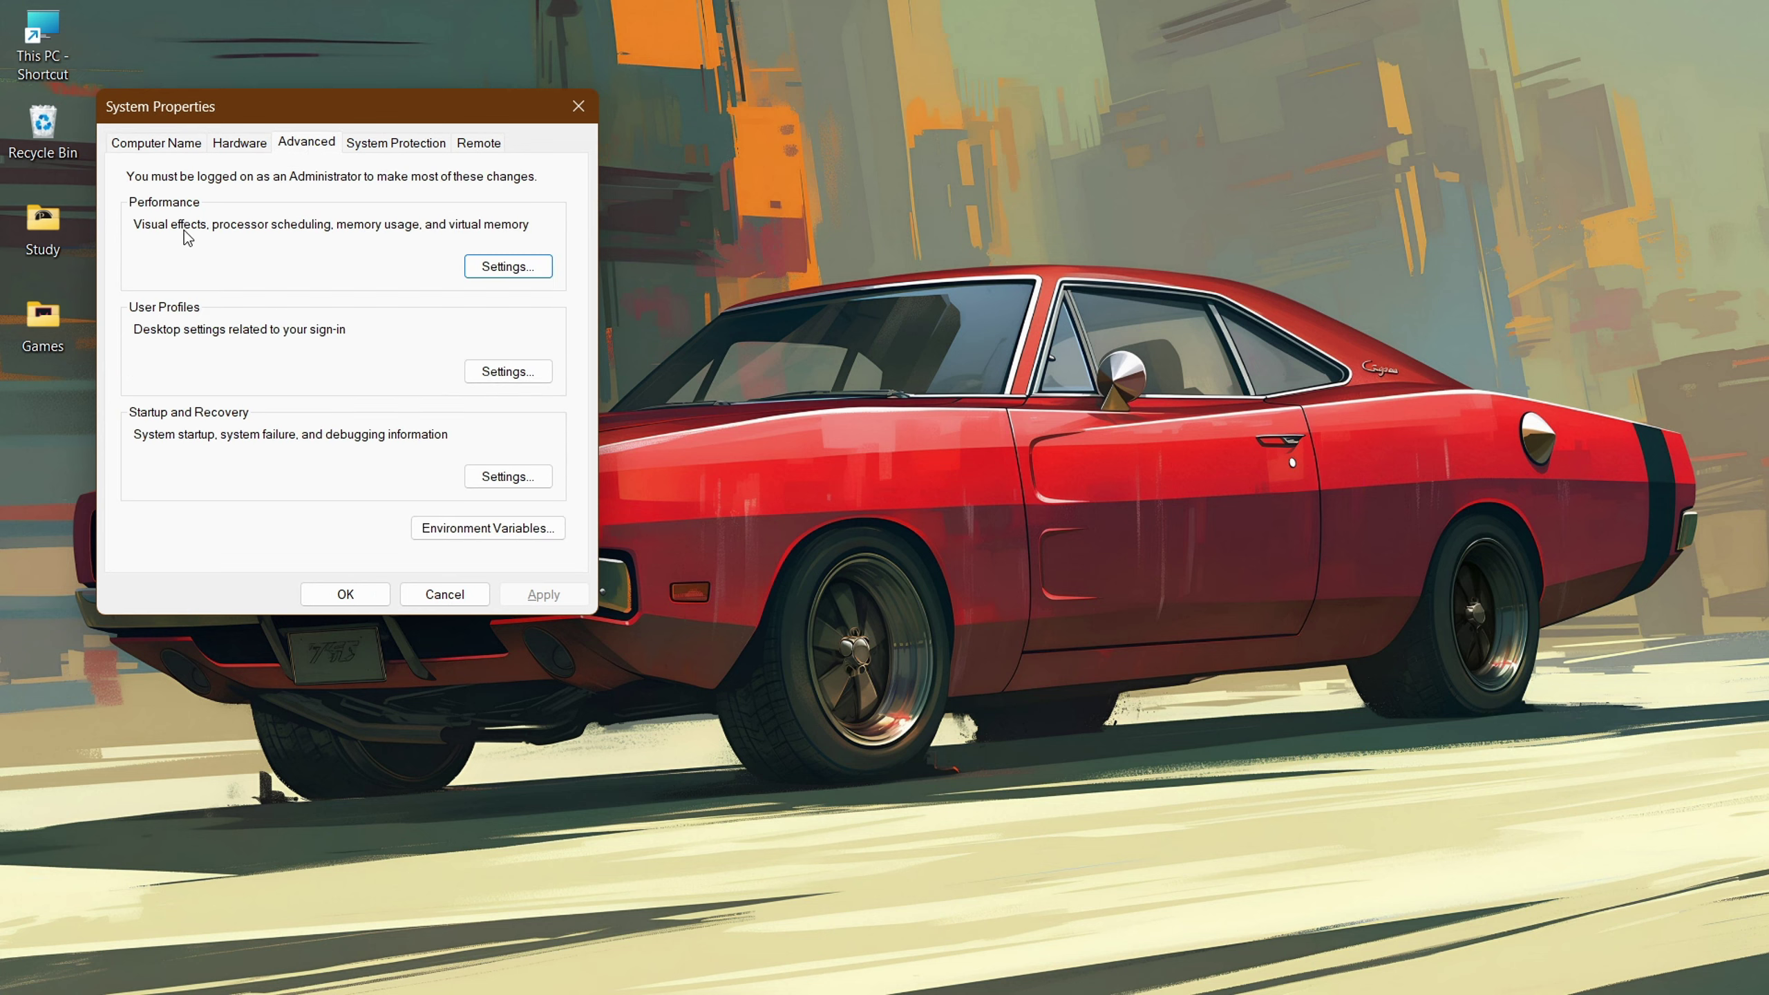
left_click(509, 268)
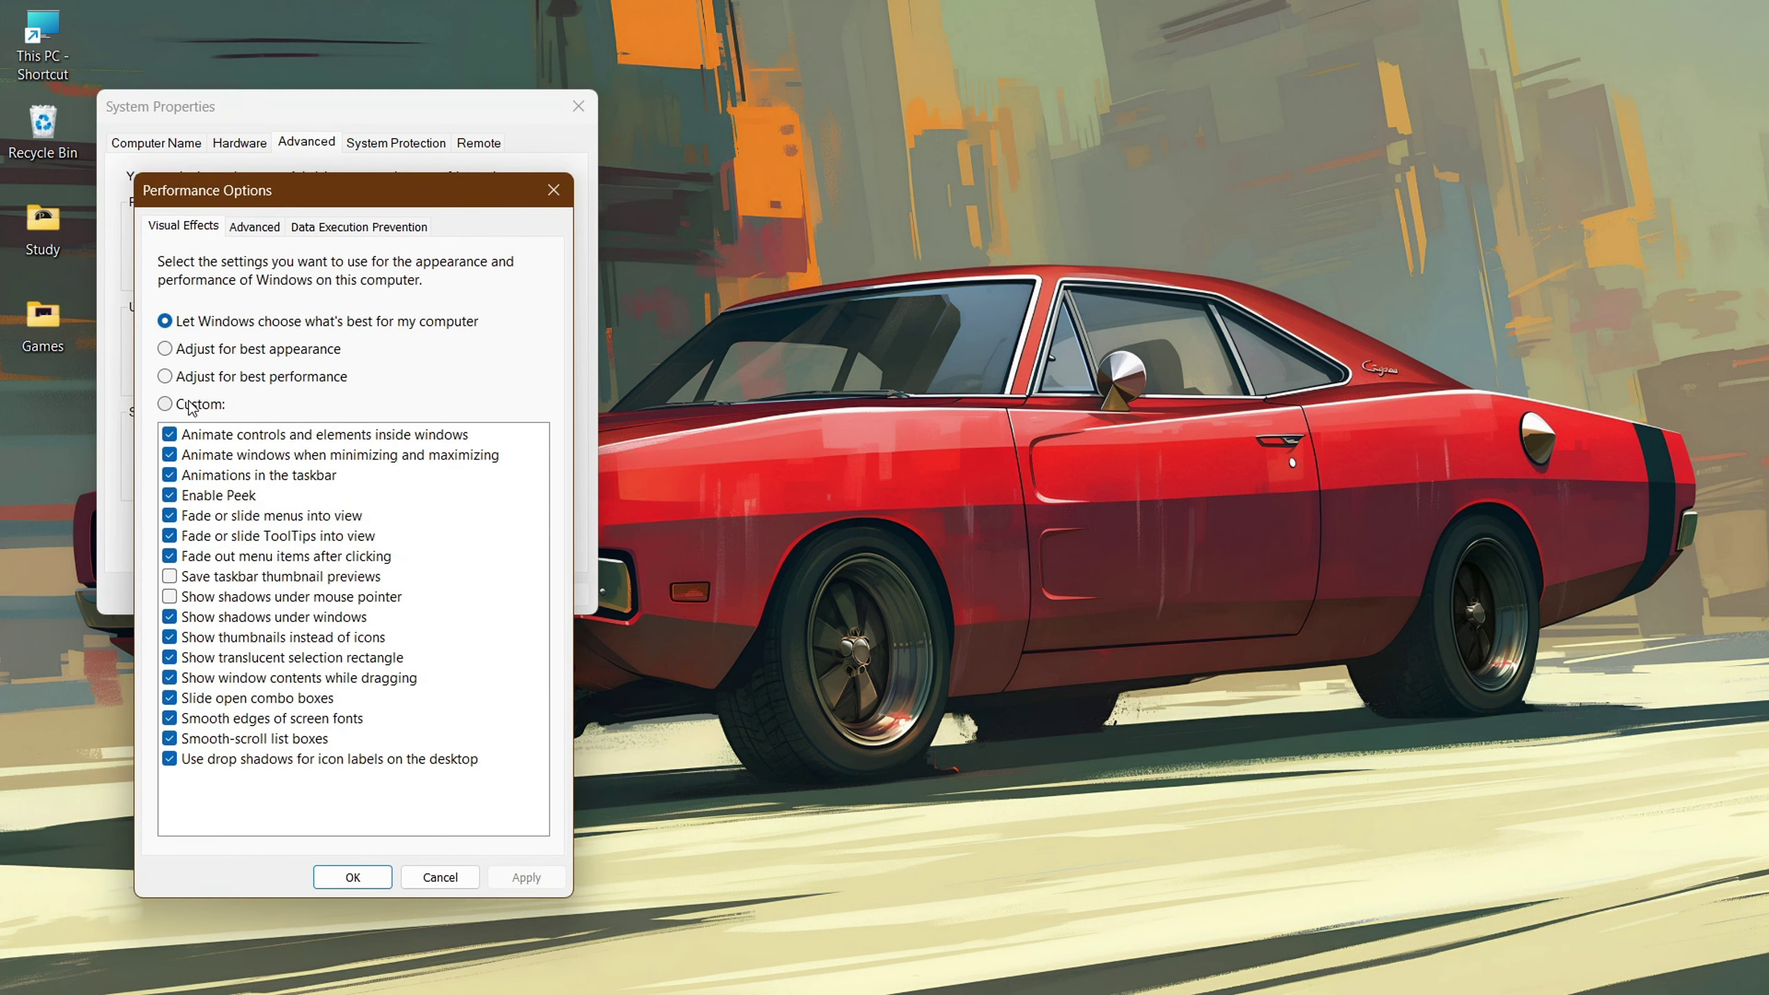
left_click(169, 381)
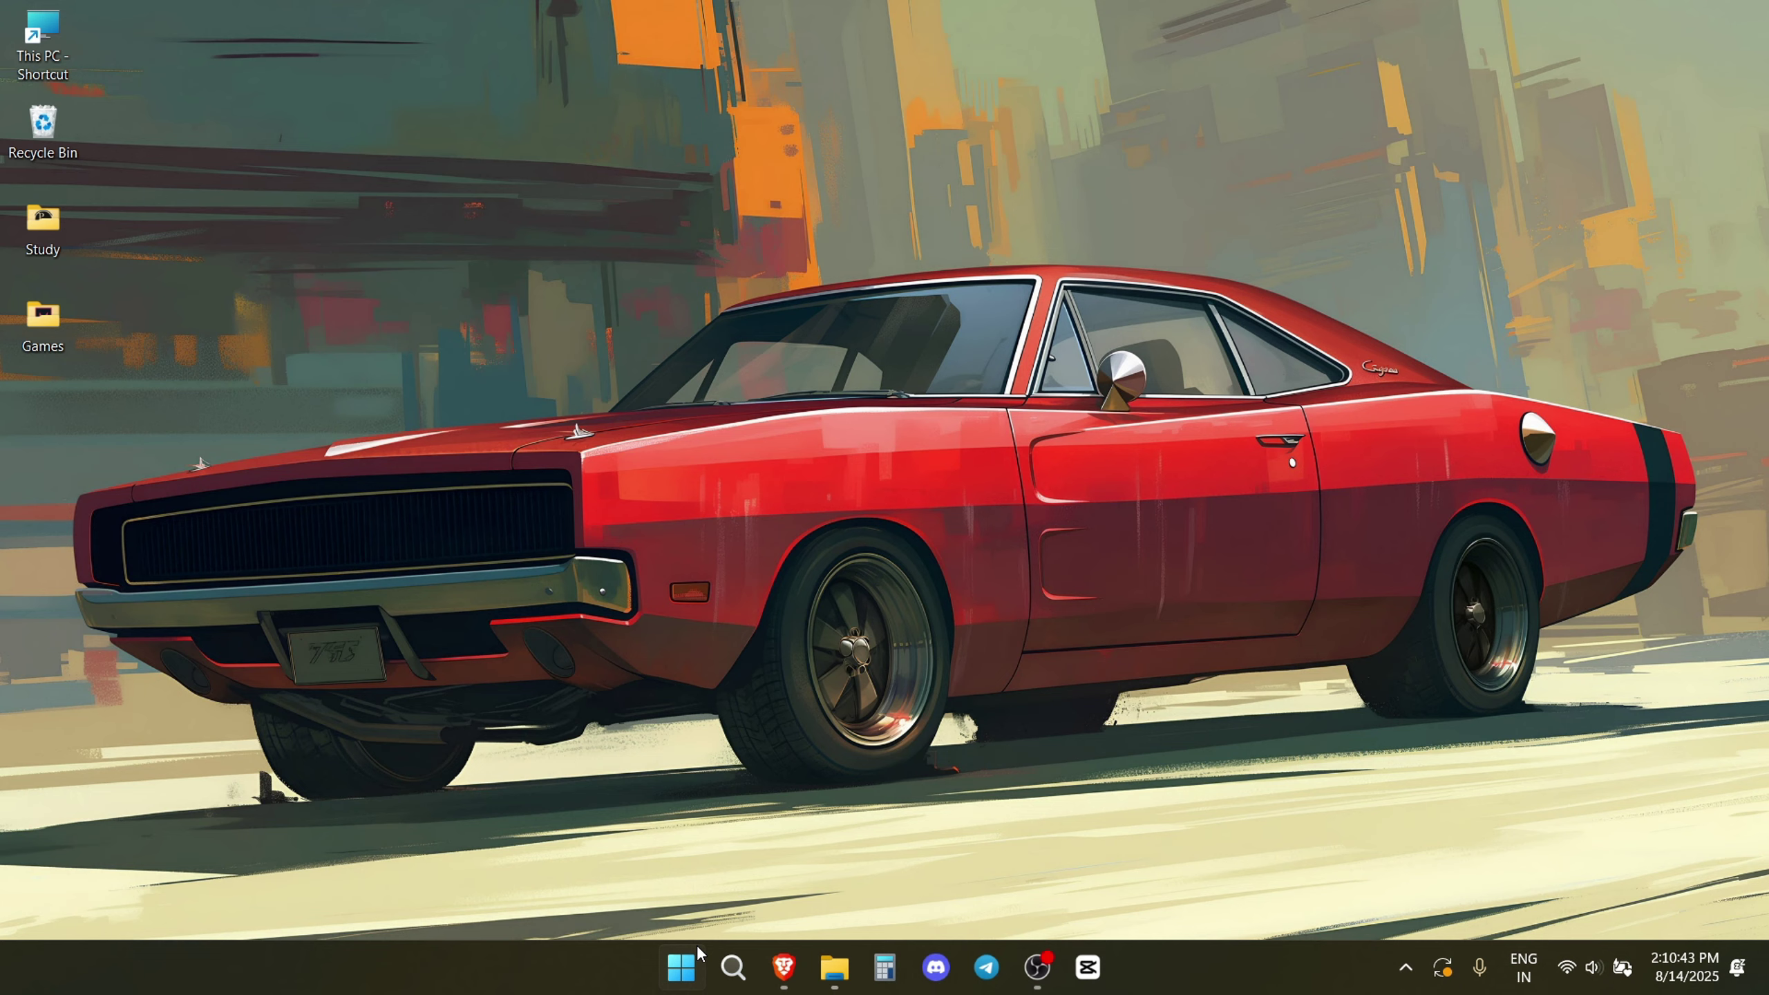
Step: Run temp to open the Windows Temp folder and grant permanent access to it
right_click(681, 967)
left_click(640, 827)
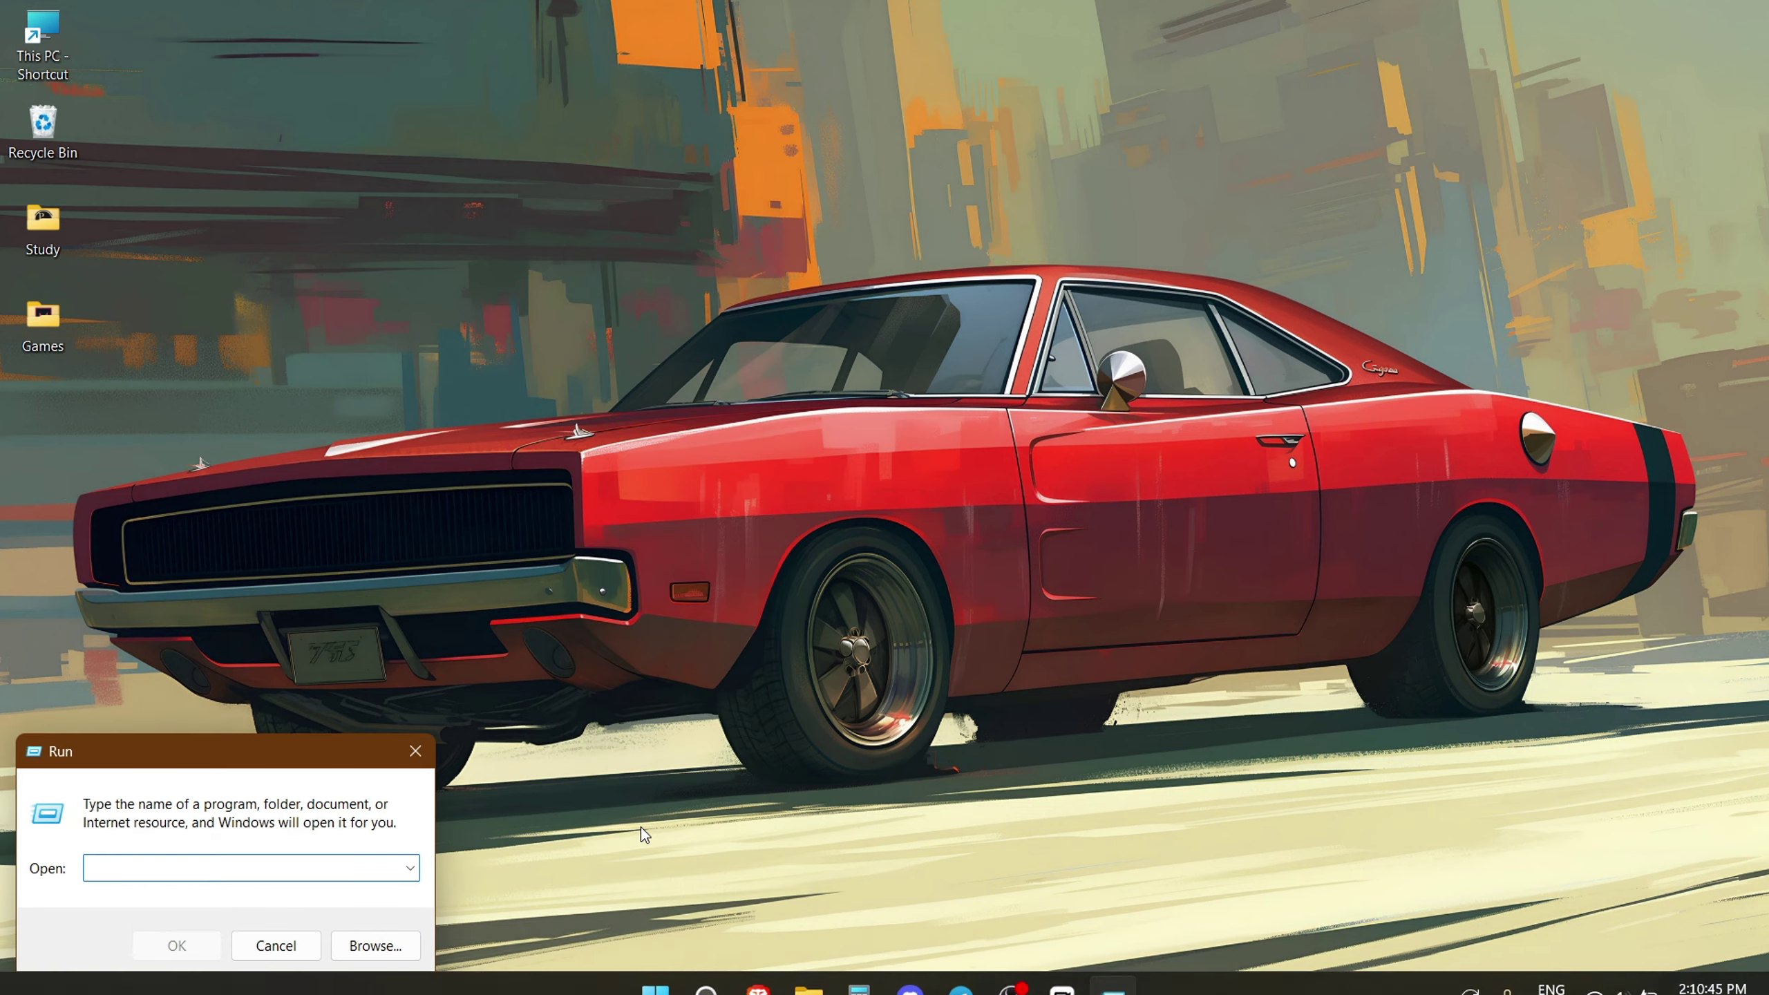
type("temp")
key("Return")
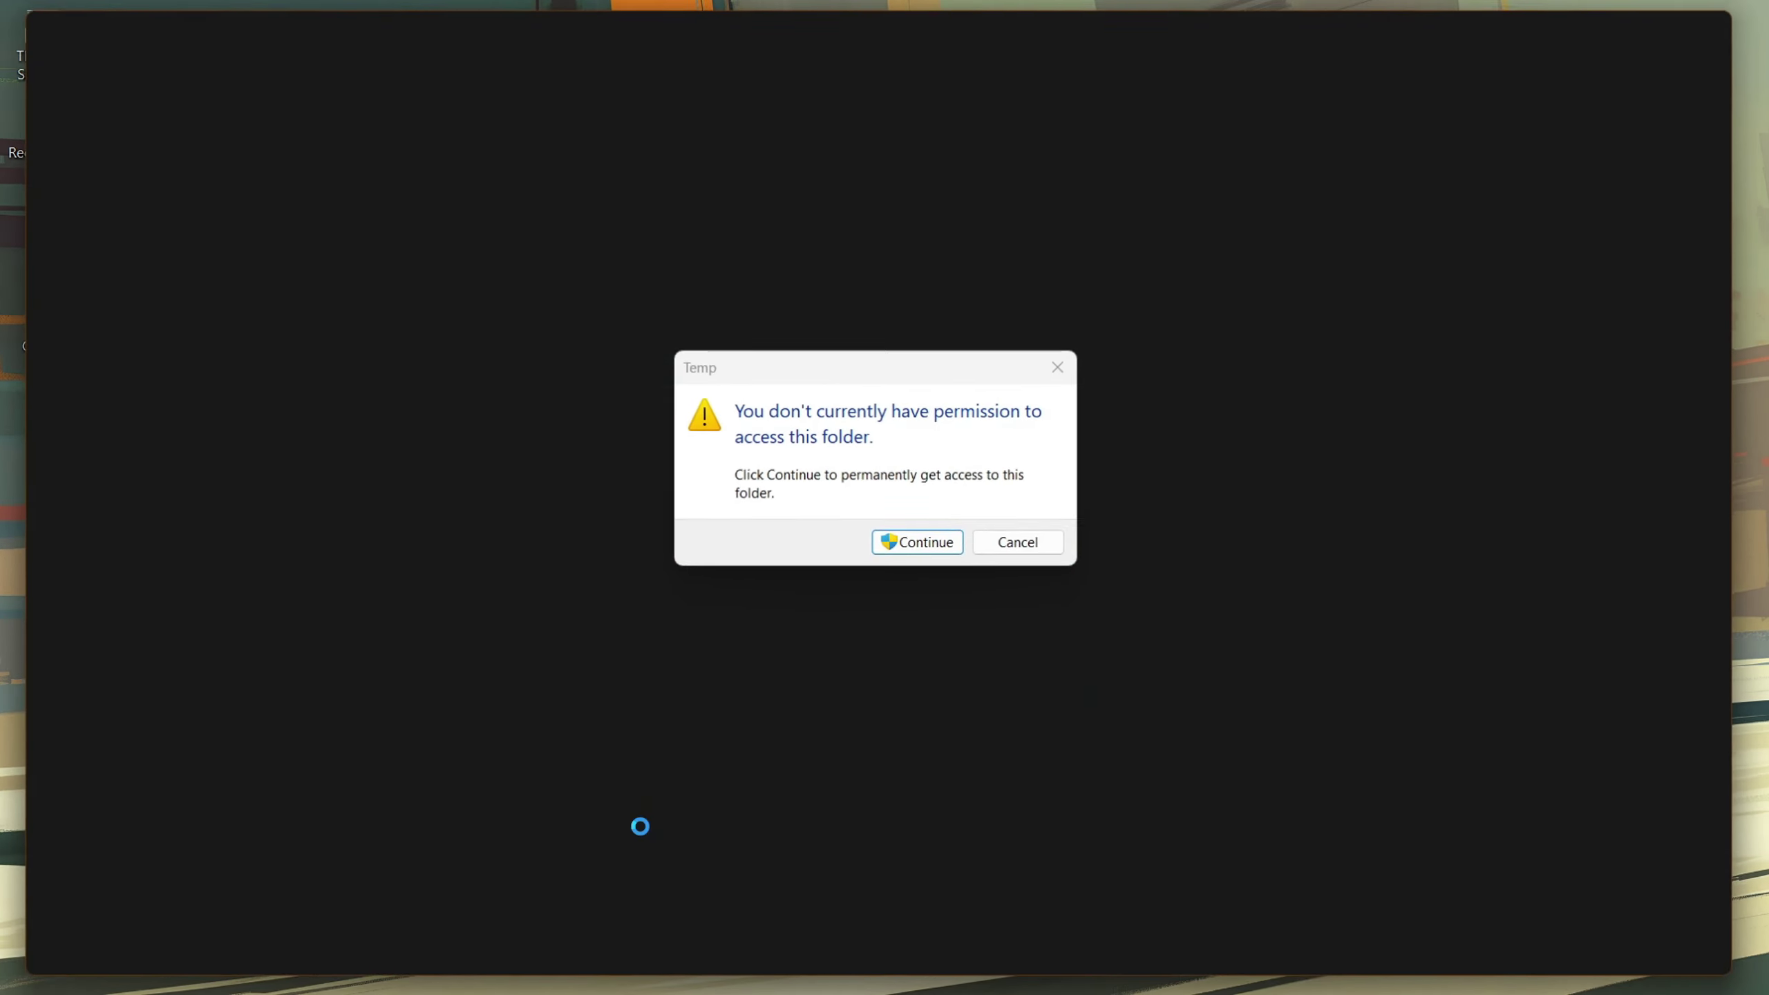
left_click(953, 554)
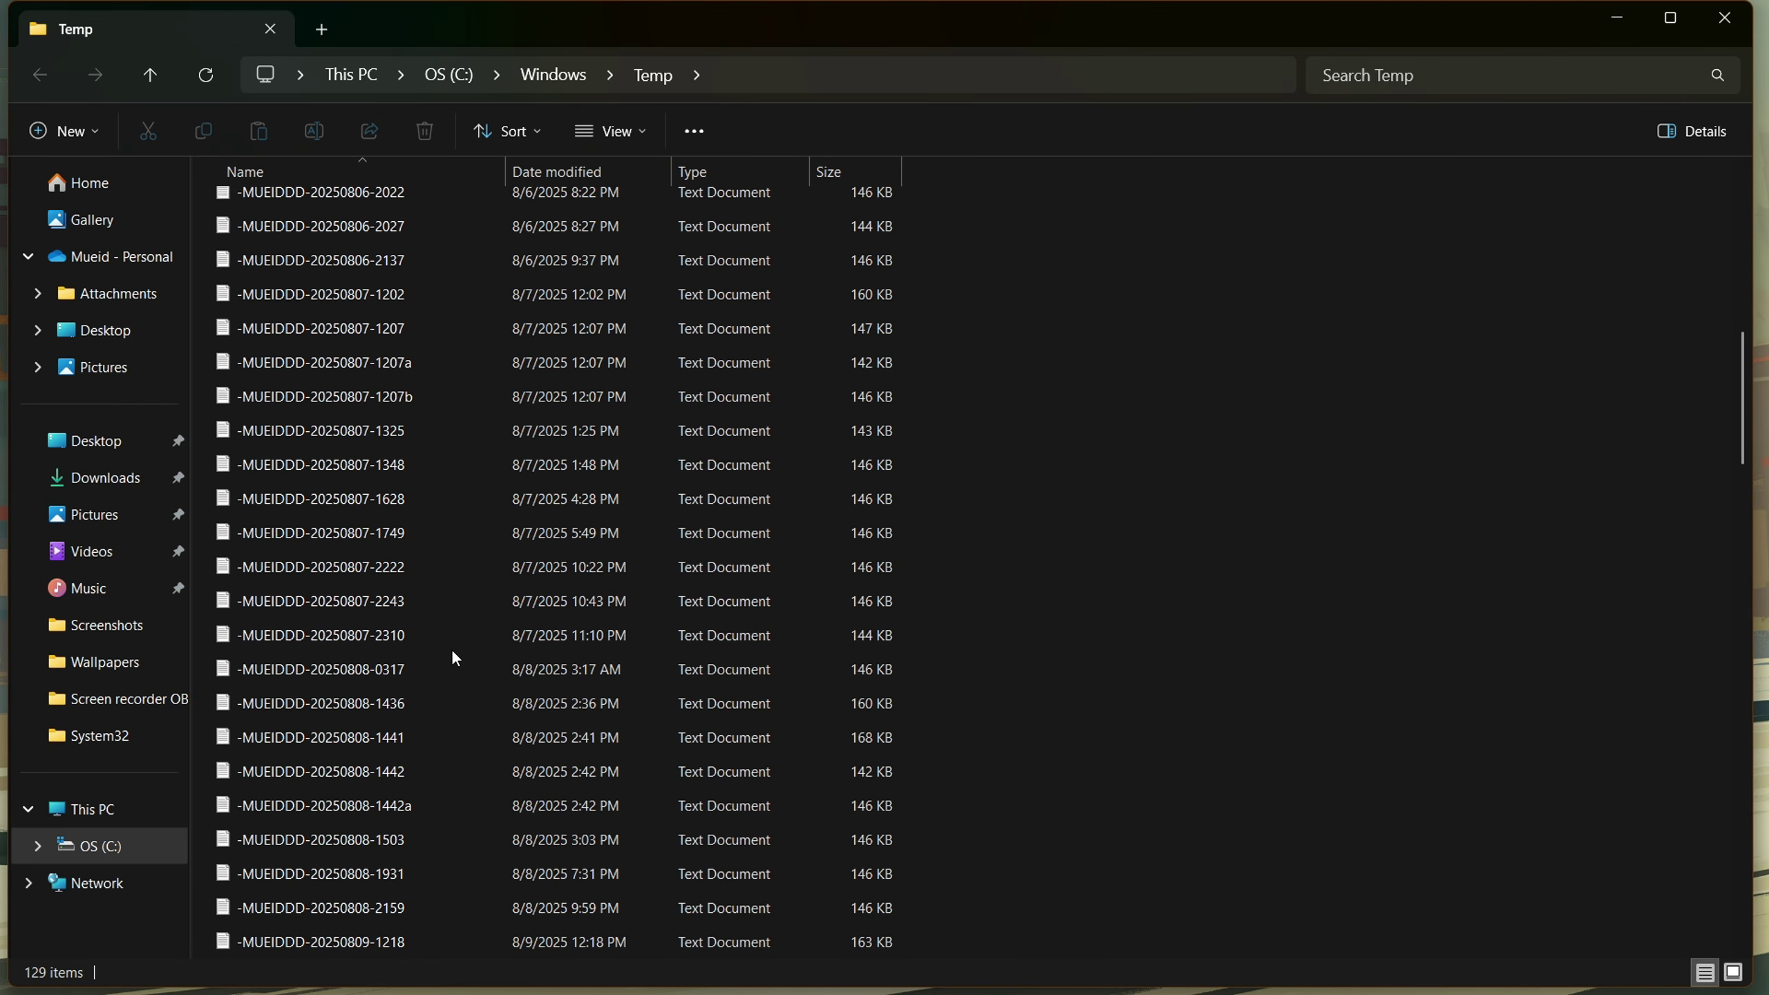
Step: Delete all files in the Windows Temp folder, retrying and then skipping the file that is in use
left_click(456, 652)
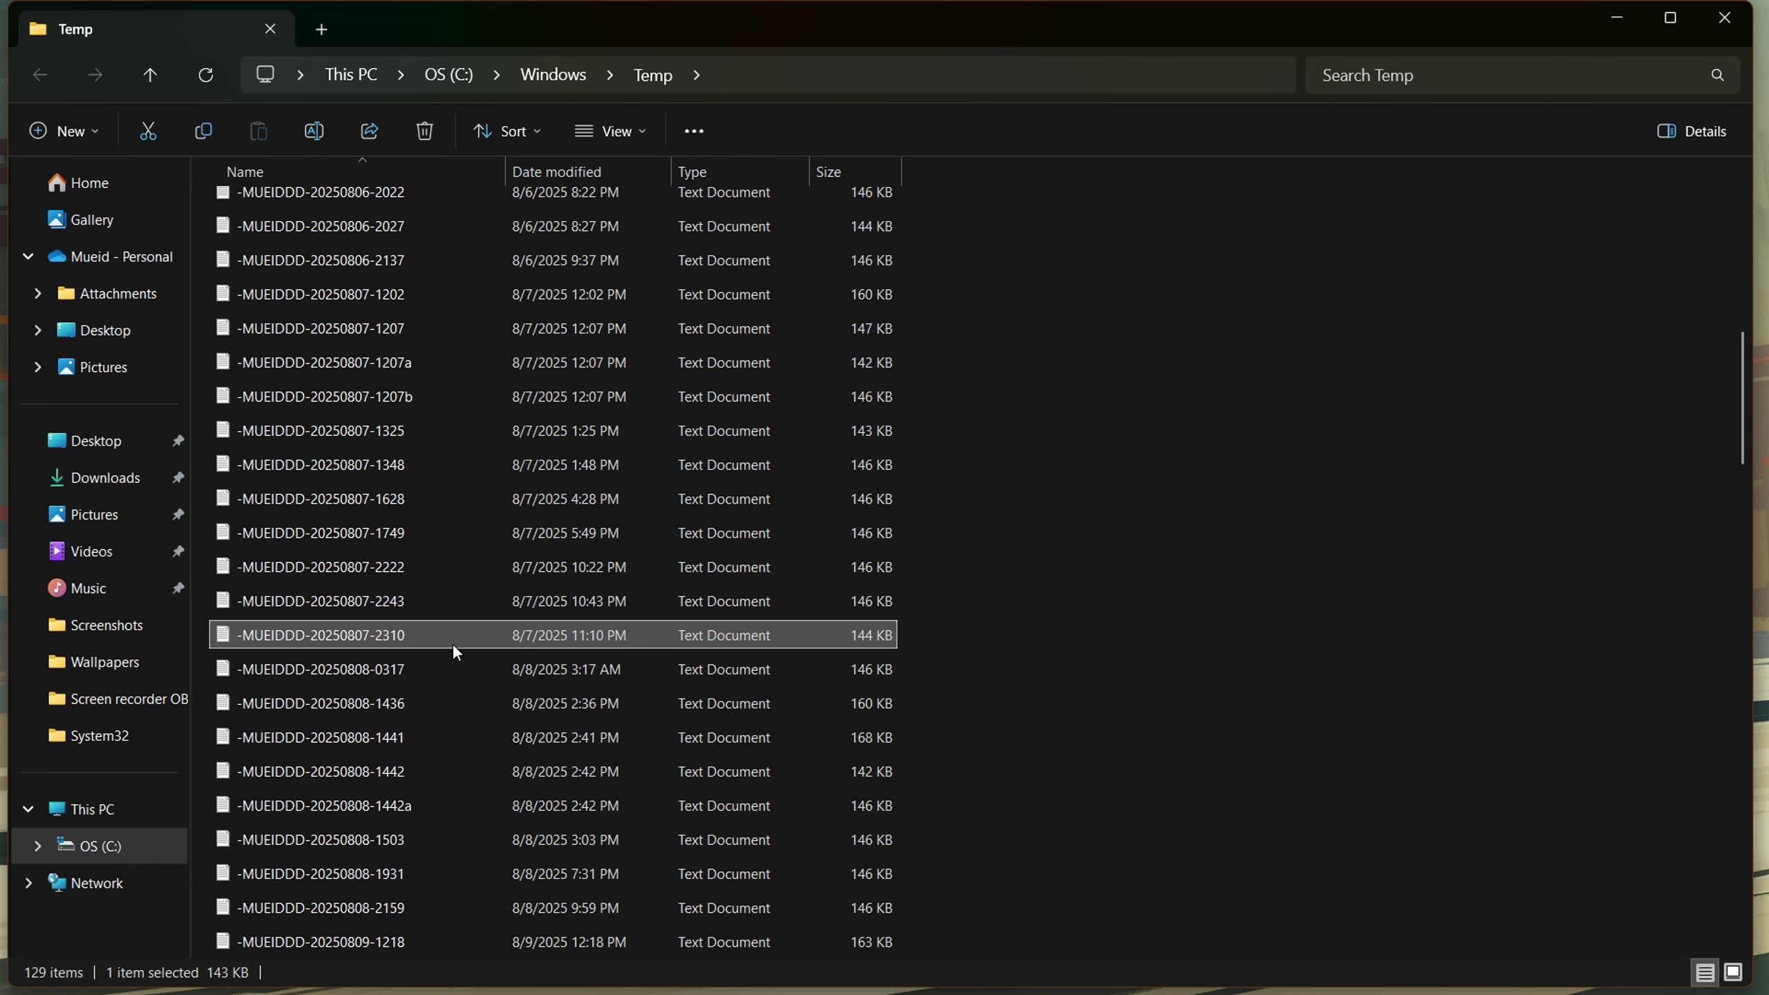
key("ctrl+a")
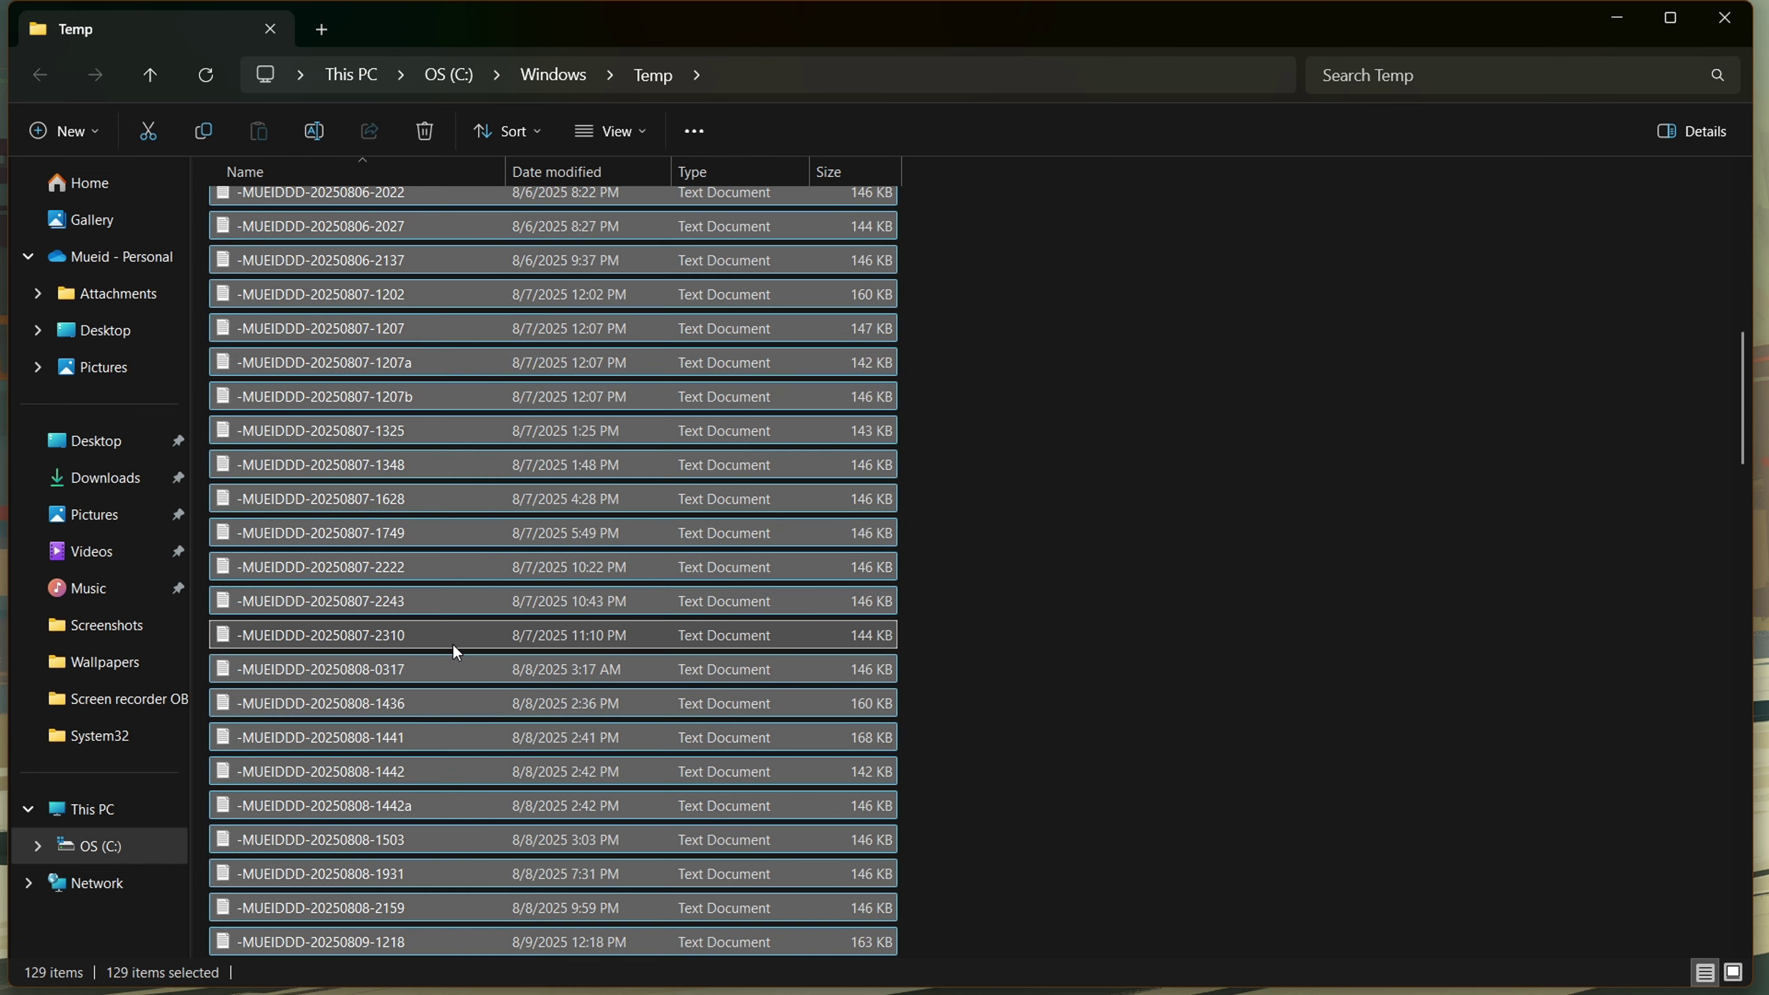
key("Delete")
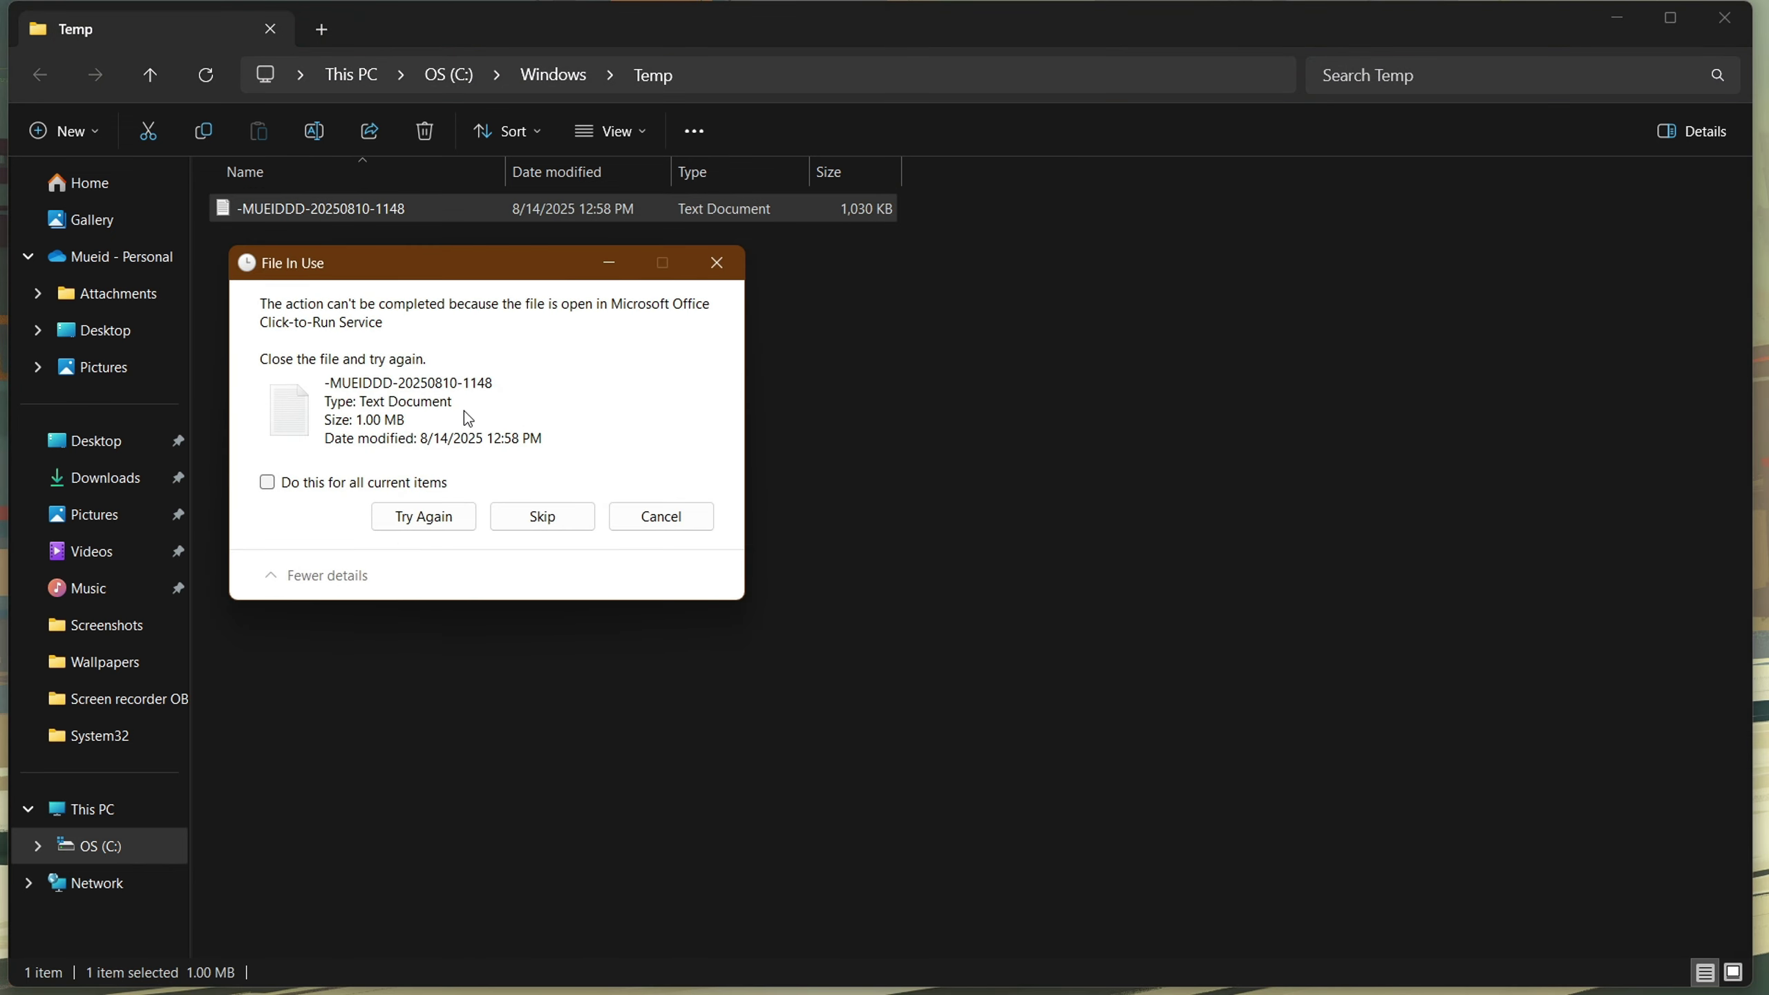
left_click(446, 515)
left_click(519, 519)
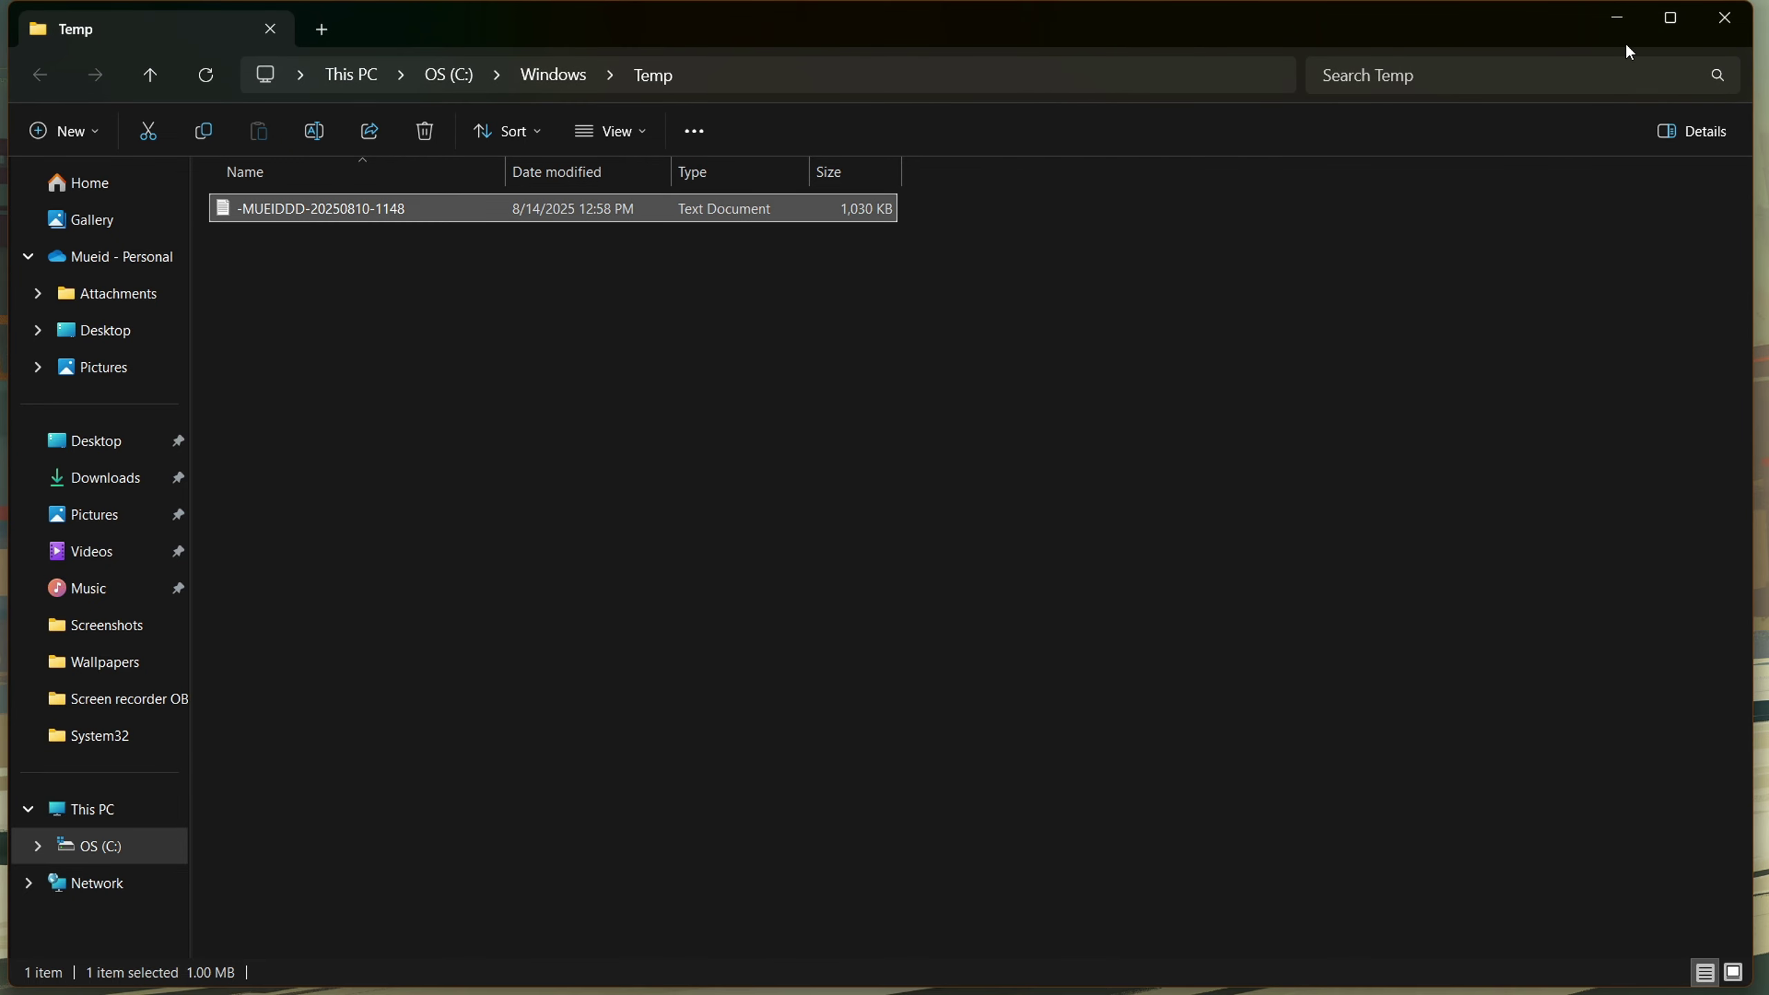
Step: Close the Temp folder window and refresh the desktop
left_click(1744, 21)
right_click(978, 312)
left_click(1027, 409)
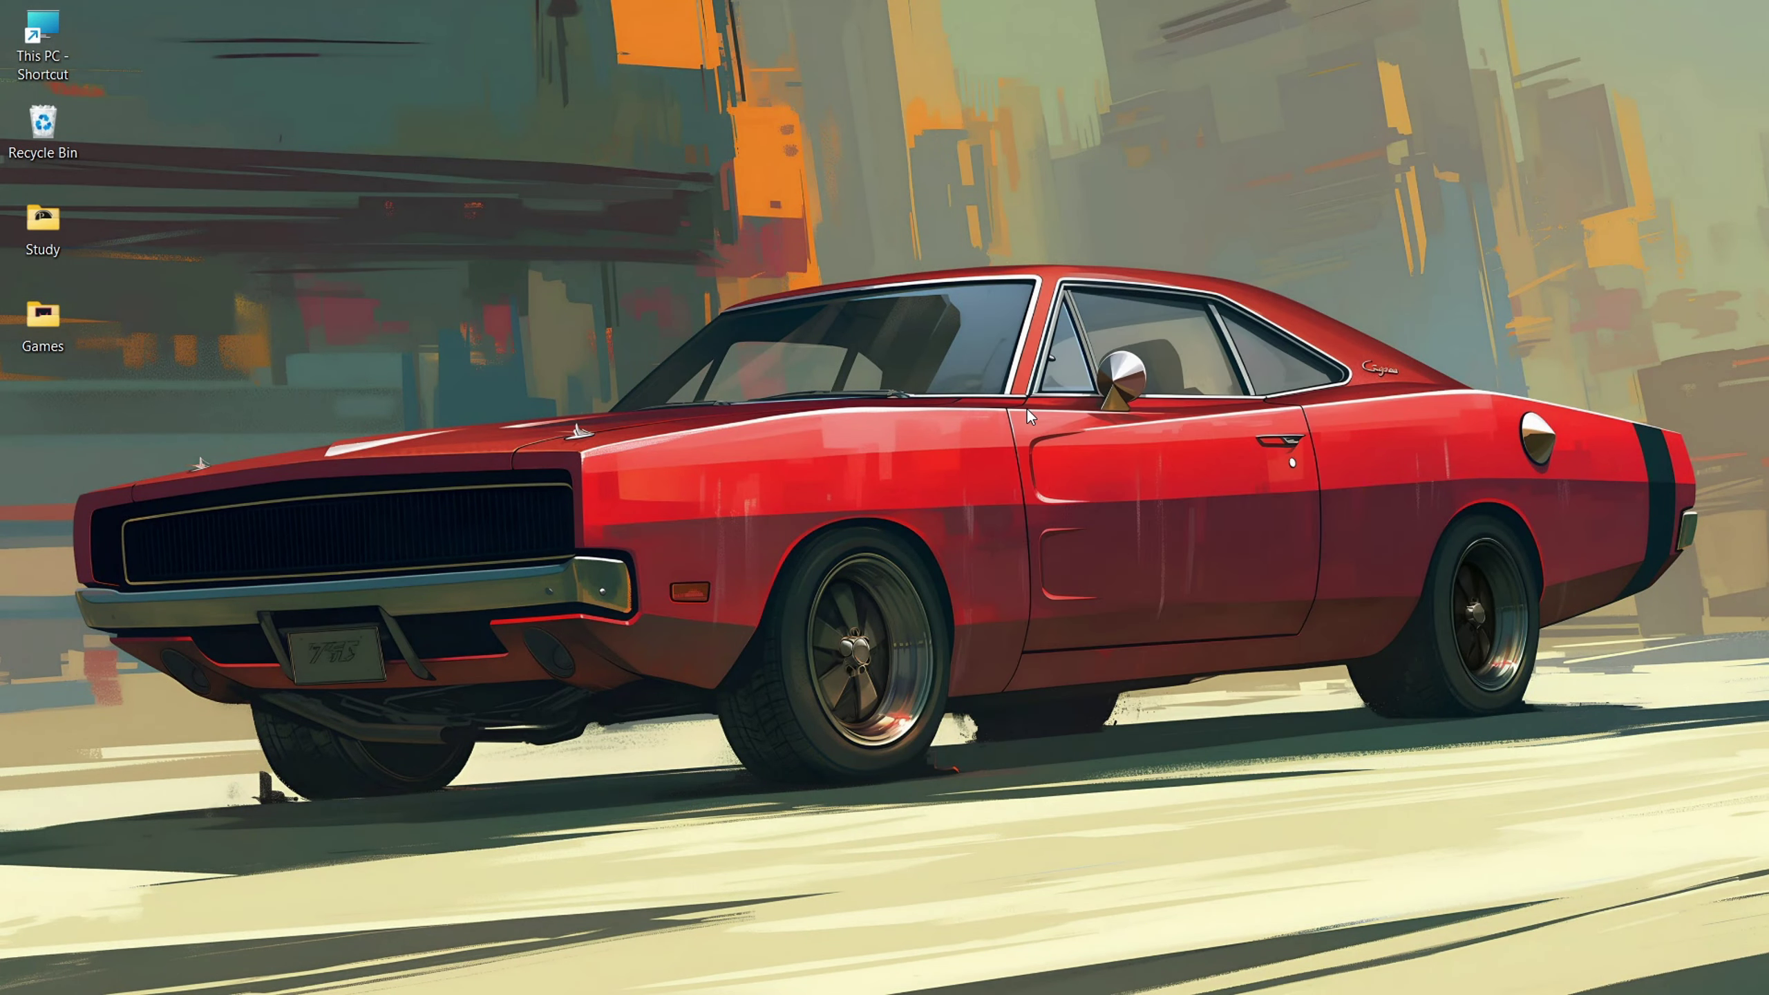